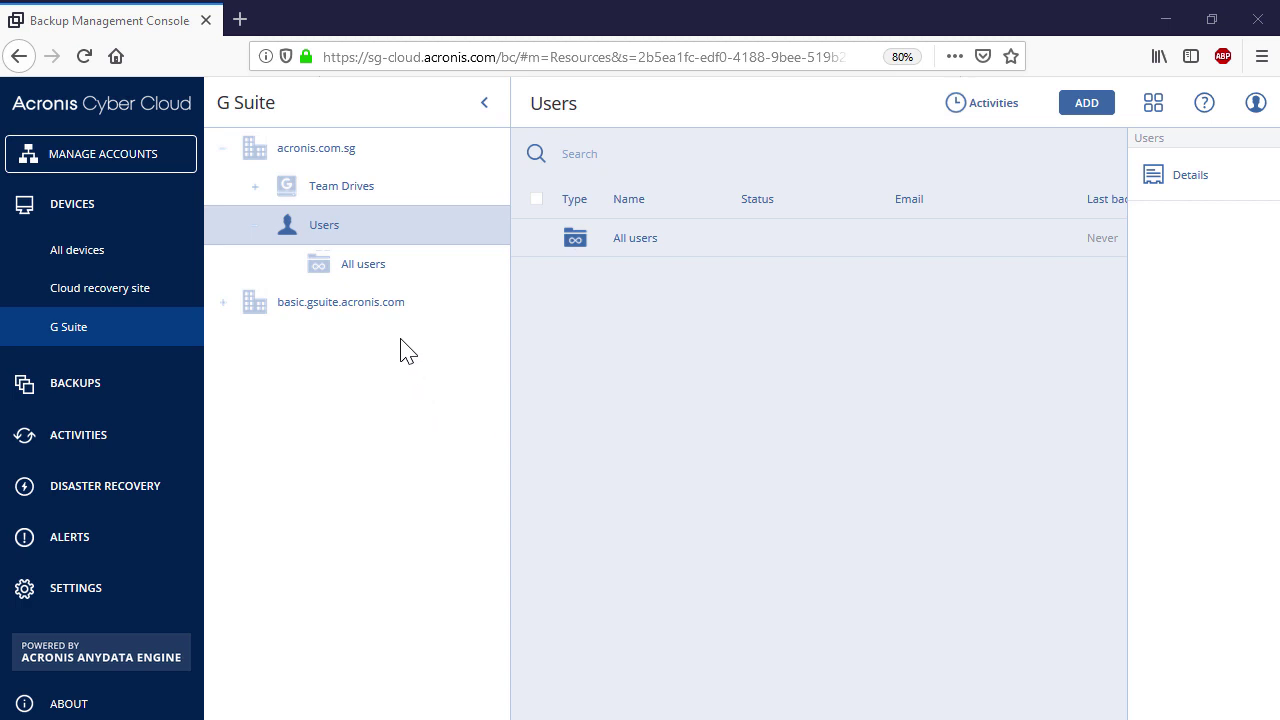
# Start a Gmail-to-cloud-storage backup plan for the selected user in All users
pyautogui.click(399, 279)
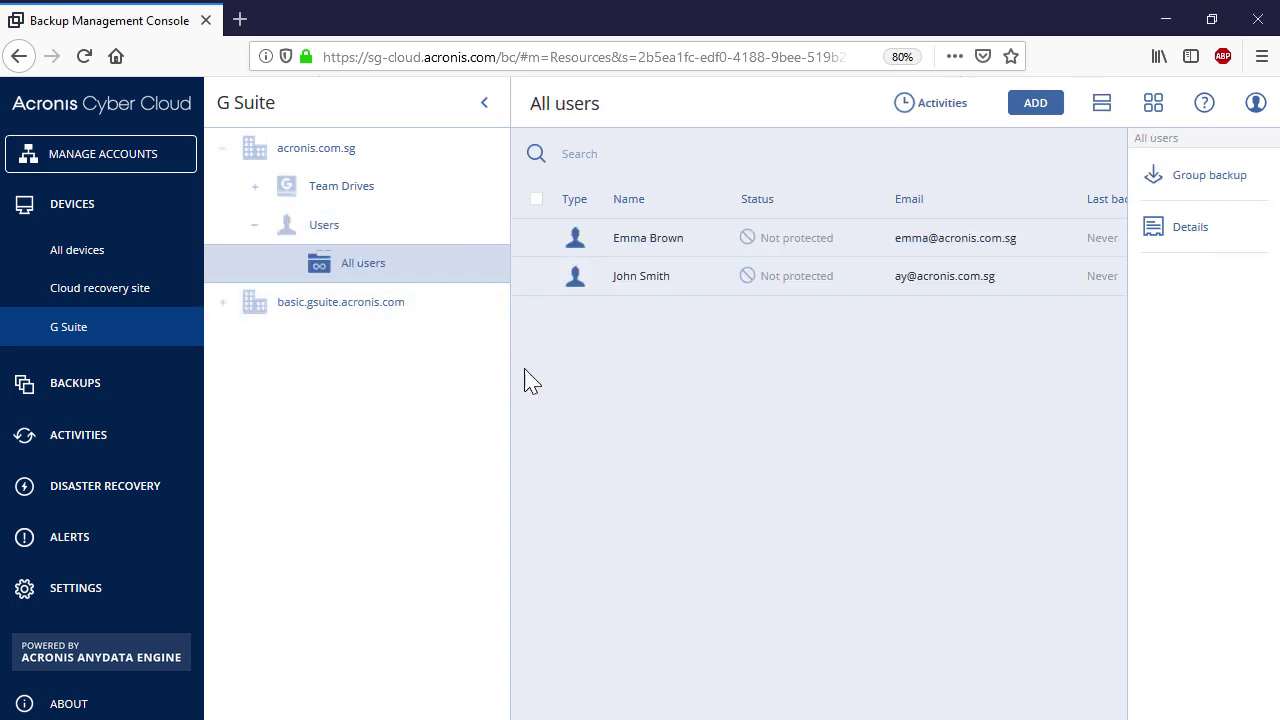
pyautogui.click(829, 251)
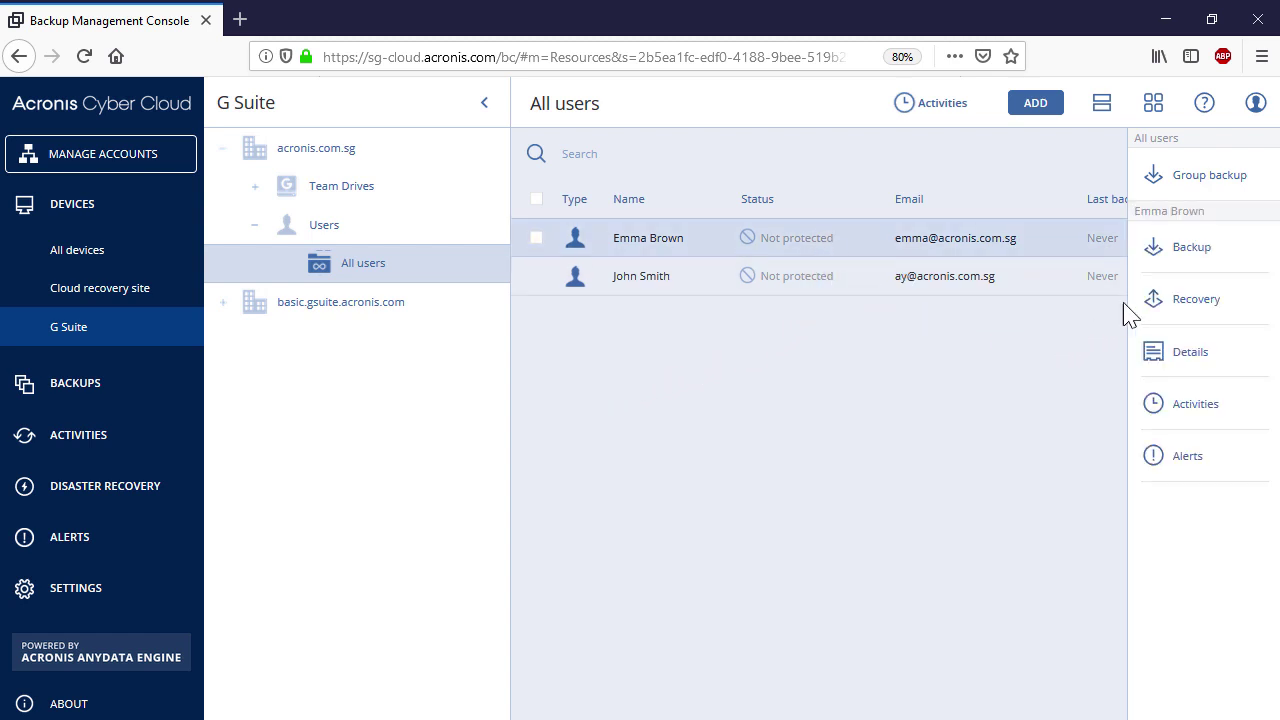
pyautogui.click(1168, 254)
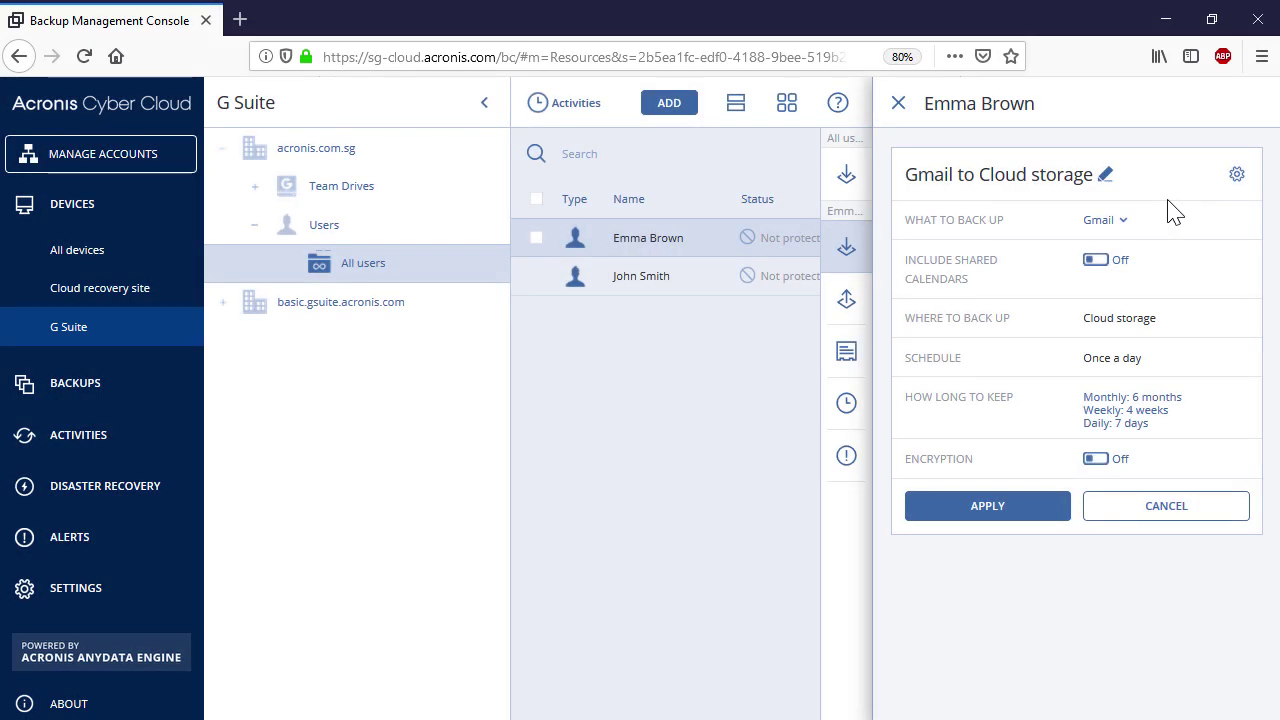
pyautogui.click(1120, 224)
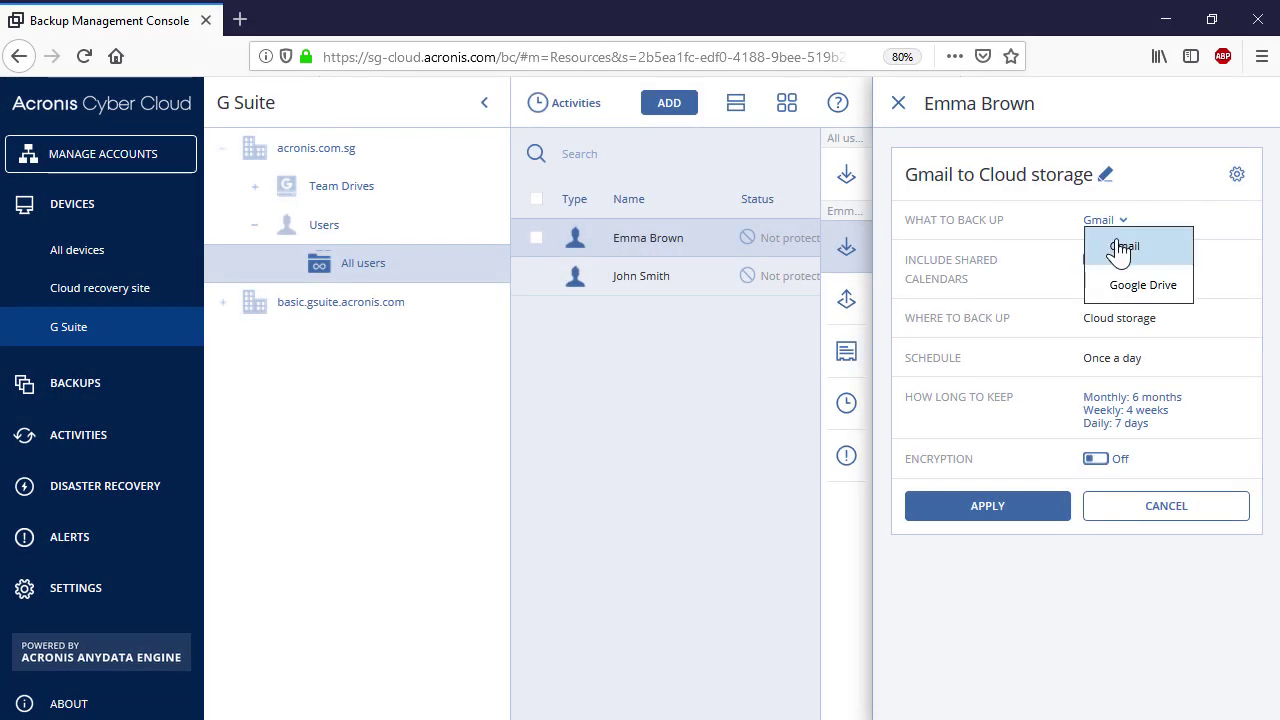
pyautogui.click(1119, 248)
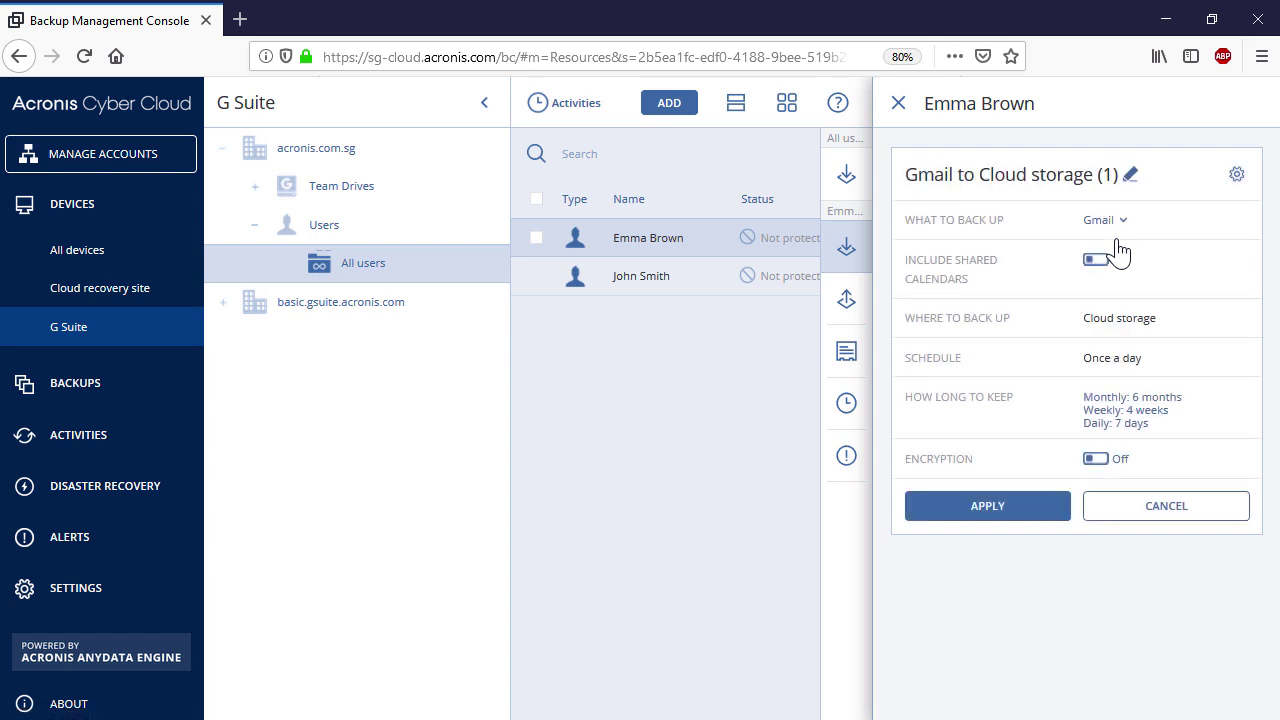
# Rename the user's backup plan to her name followed by ' - Full backup'
pyautogui.click(1131, 176)
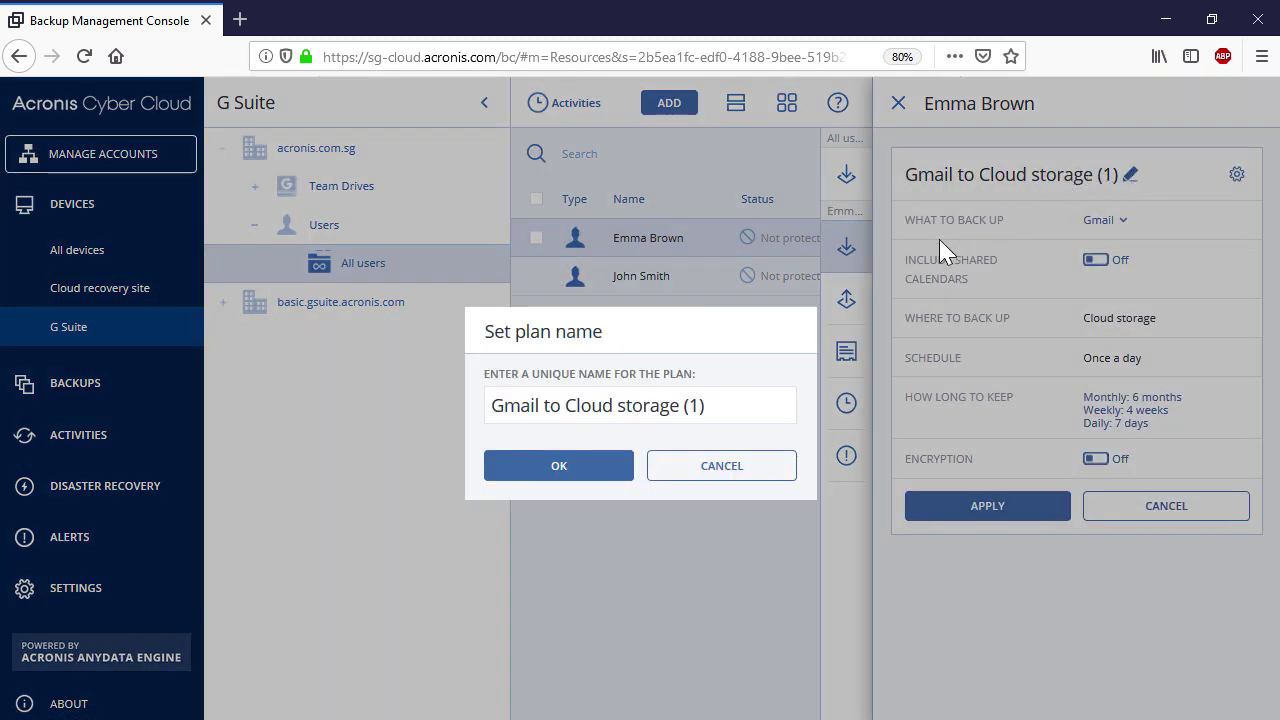
pyautogui.click(778, 398)
pyautogui.hotkey('ctrl', 'a')
pyautogui.press('BackSpace')
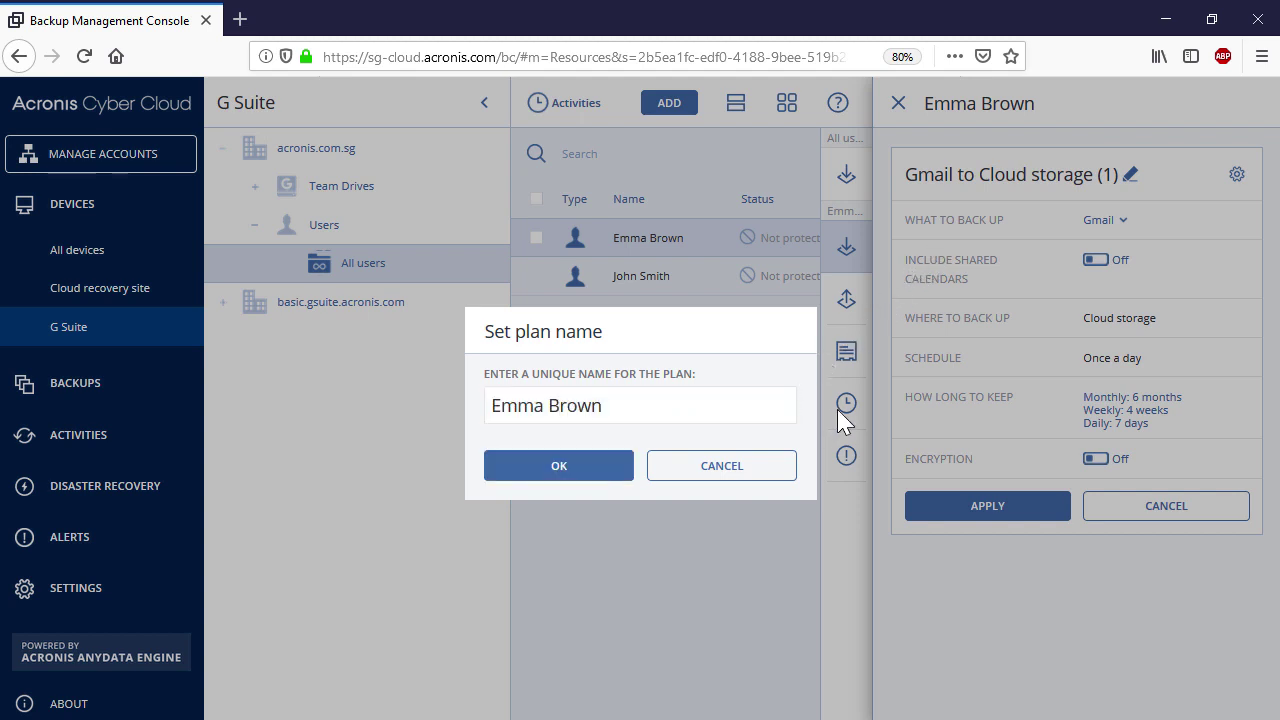
pyautogui.write(' - Full backup')
pyautogui.click(604, 476)
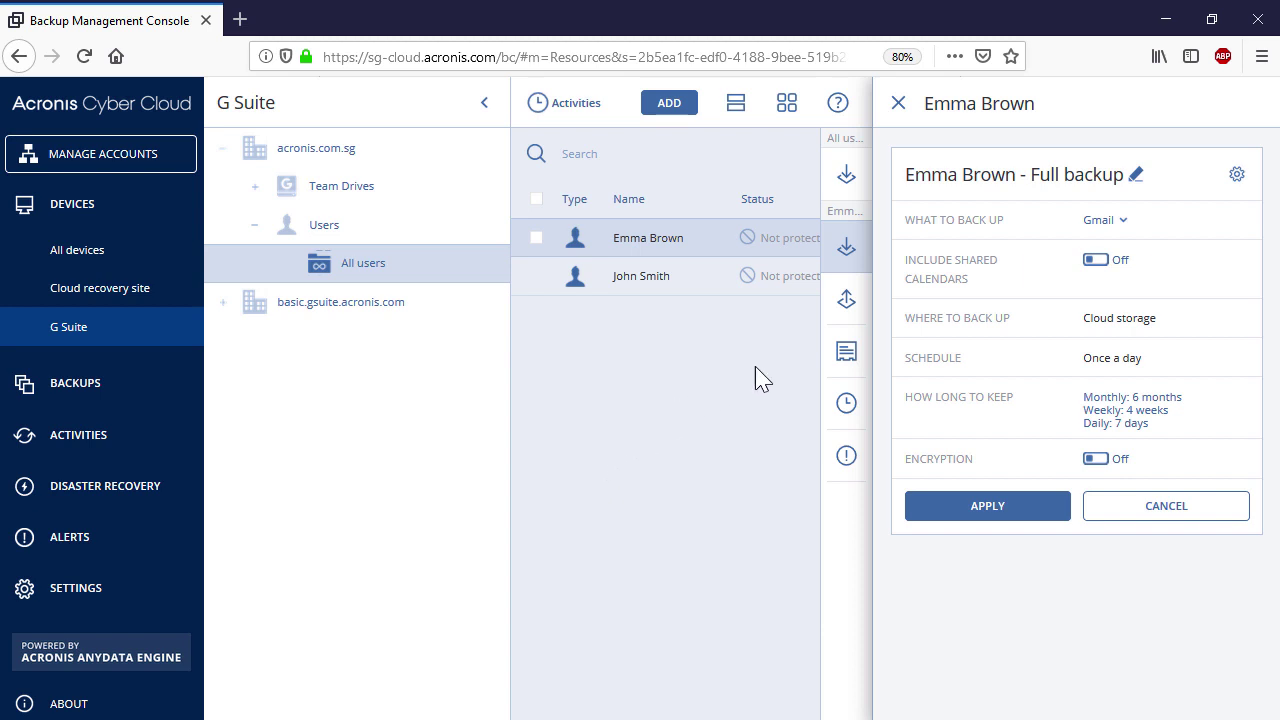
# Turn on shared calendars and keep cleanup by backup age at 6 months, 4 weeks, 7 days
pyautogui.click(1096, 260)
pyautogui.click(1103, 410)
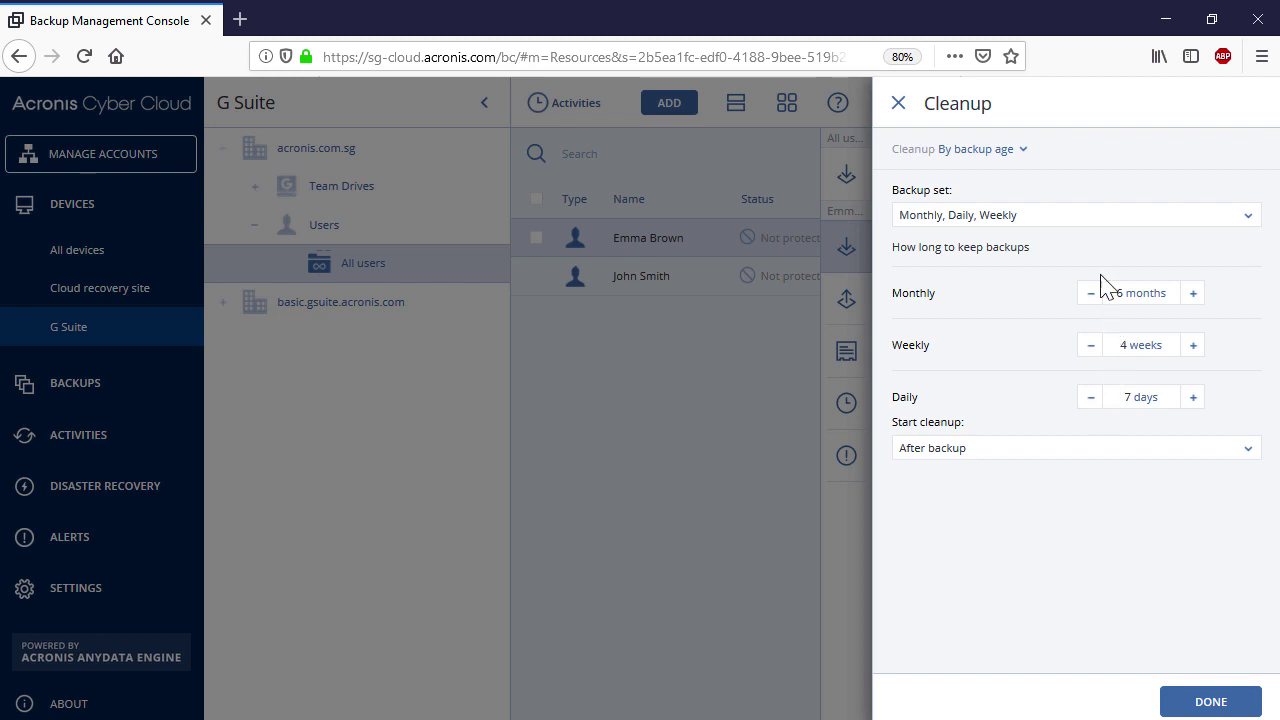
pyautogui.click(1018, 160)
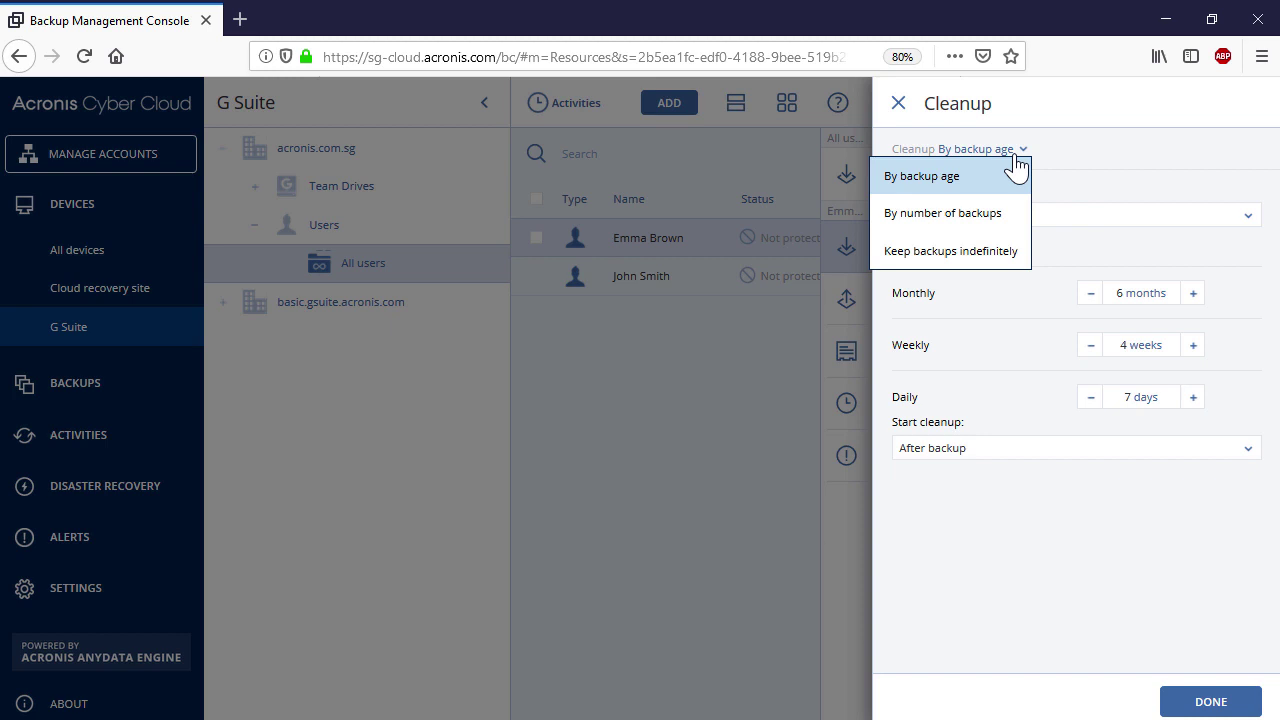
pyautogui.click(1006, 184)
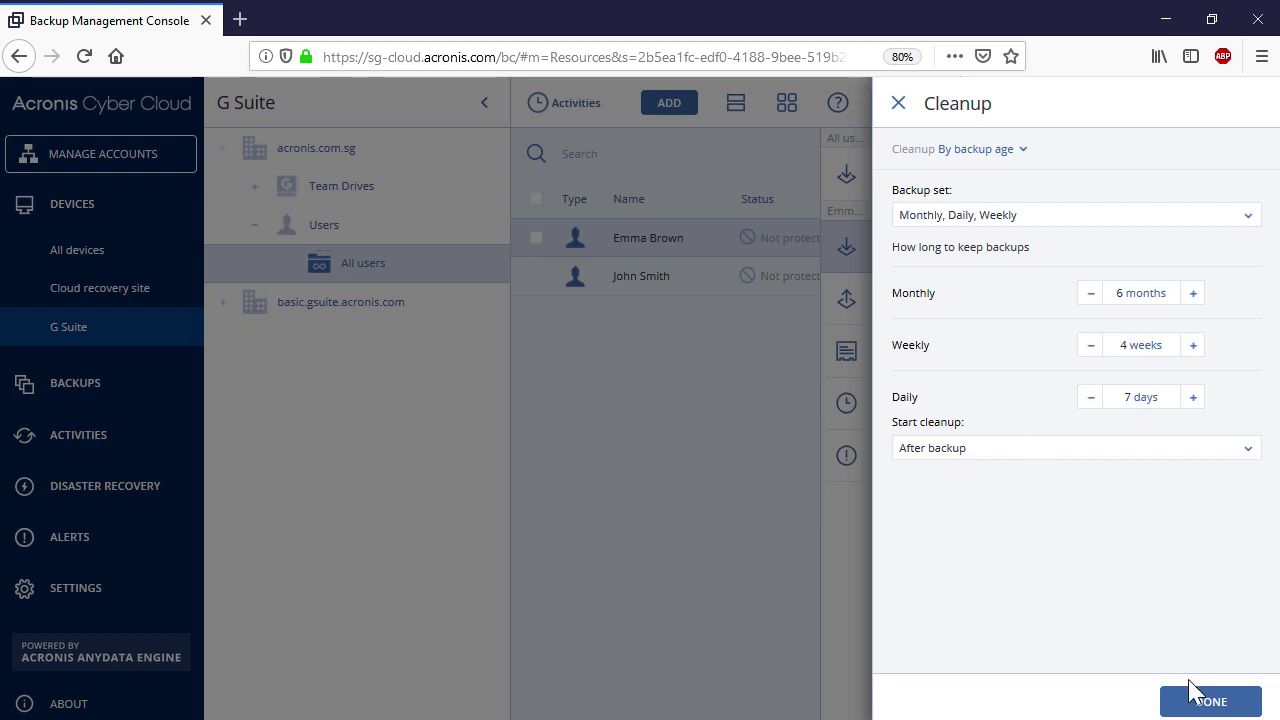
pyautogui.click(1208, 703)
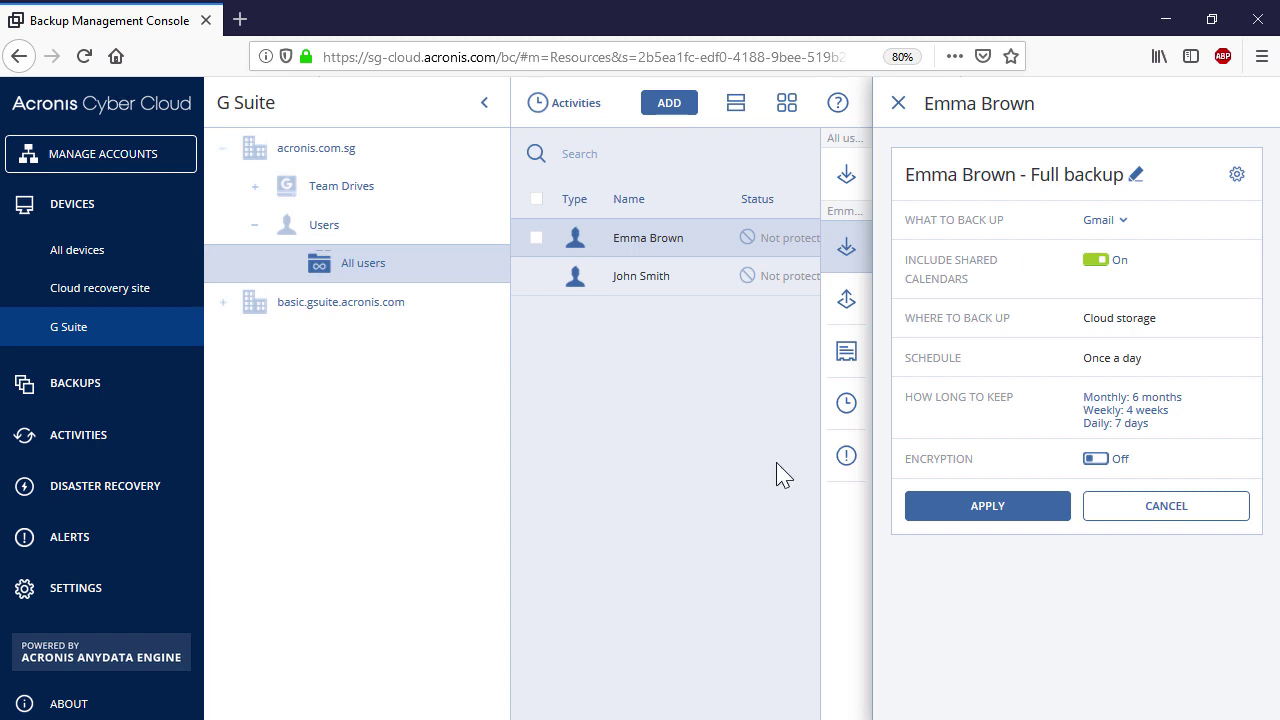
pyautogui.click(1236, 176)
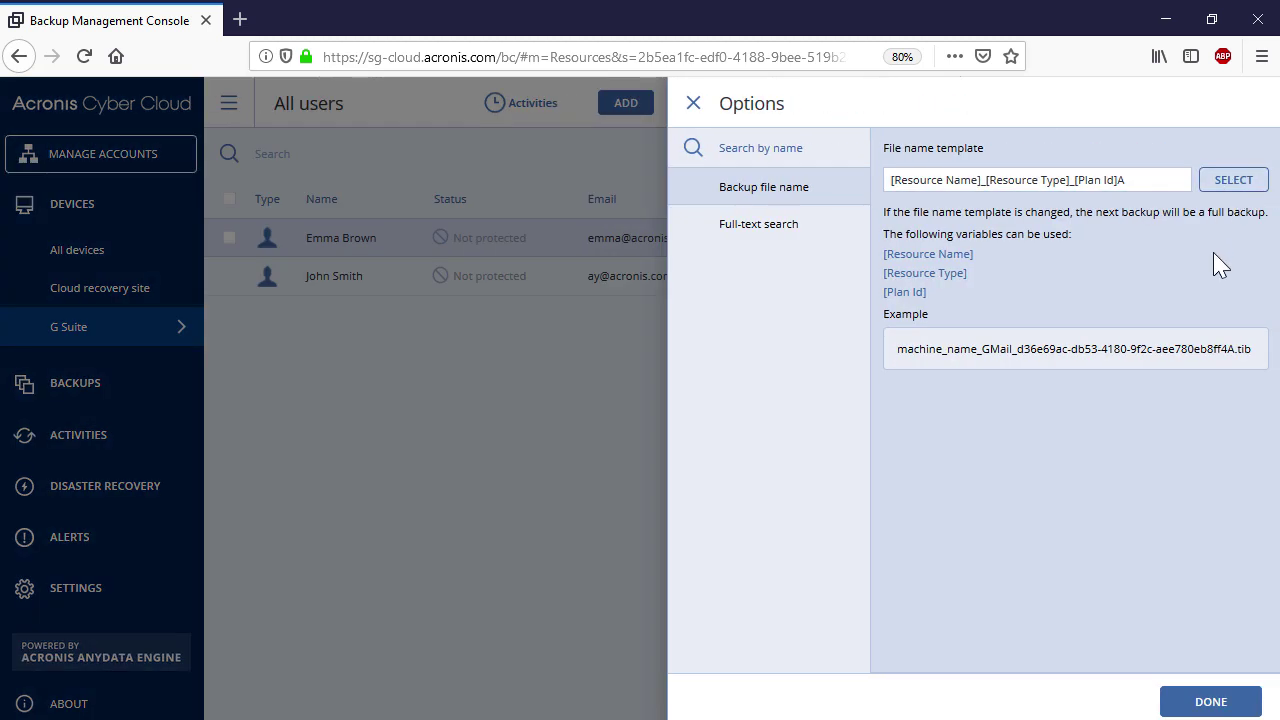
# Keep full-text search set to Yes in the plan options and switch encryption on
pyautogui.click(849, 228)
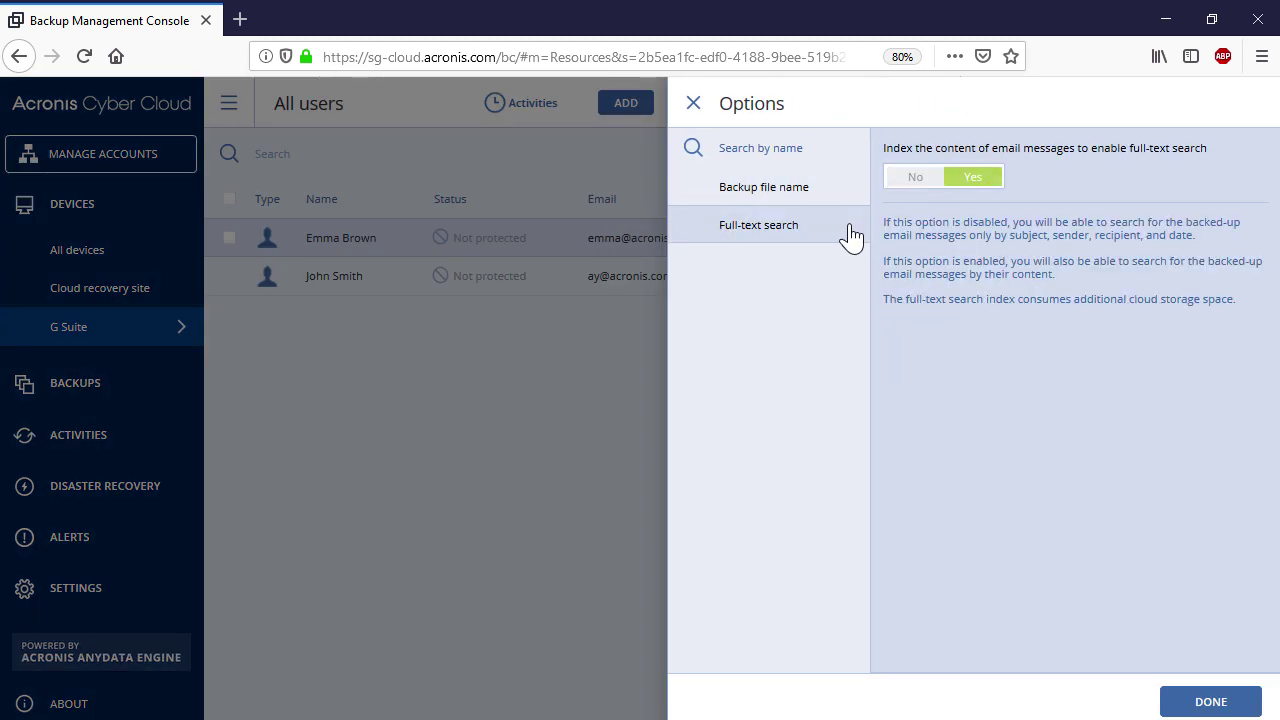
pyautogui.click(976, 184)
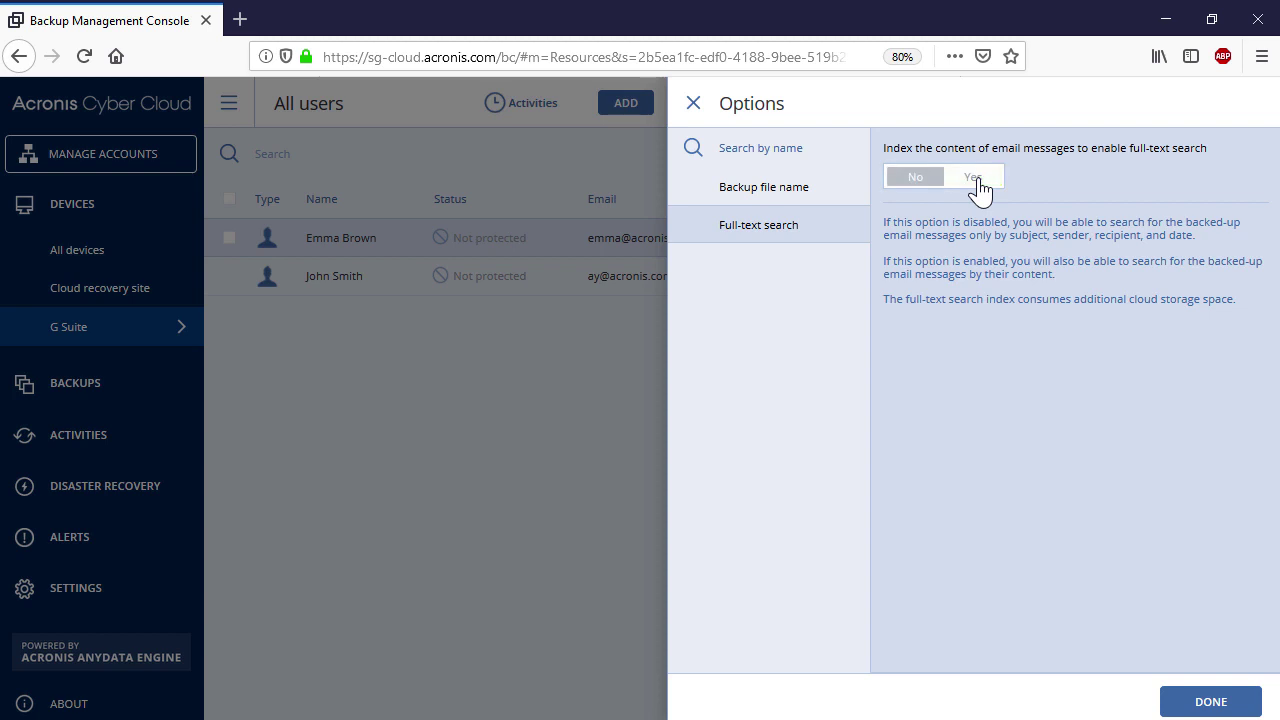
pyautogui.click(976, 180)
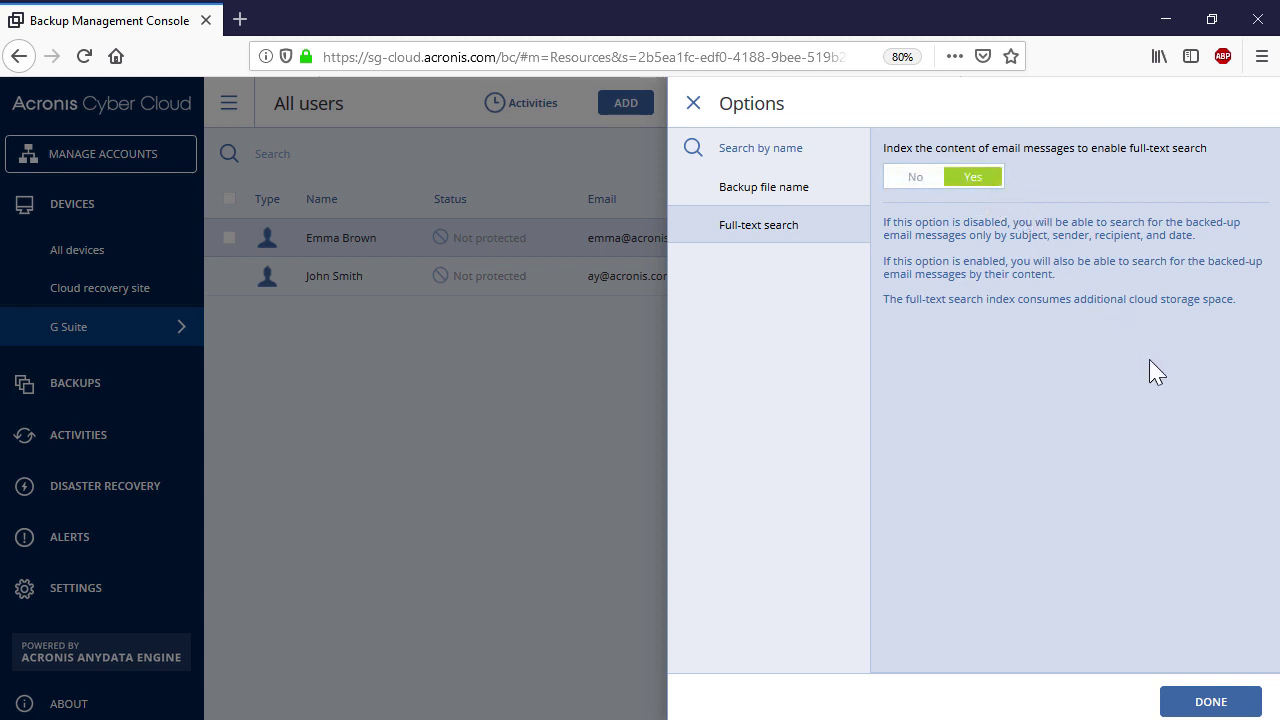
pyautogui.click(1208, 699)
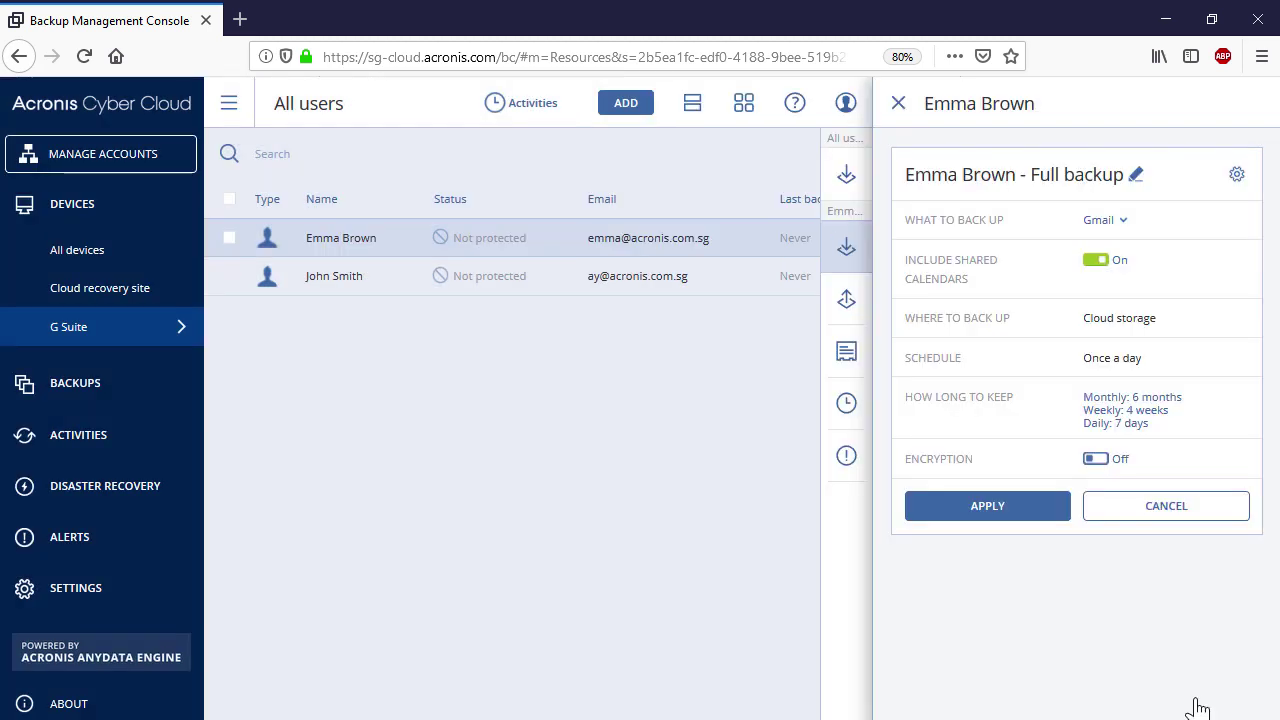
pyautogui.click(1097, 459)
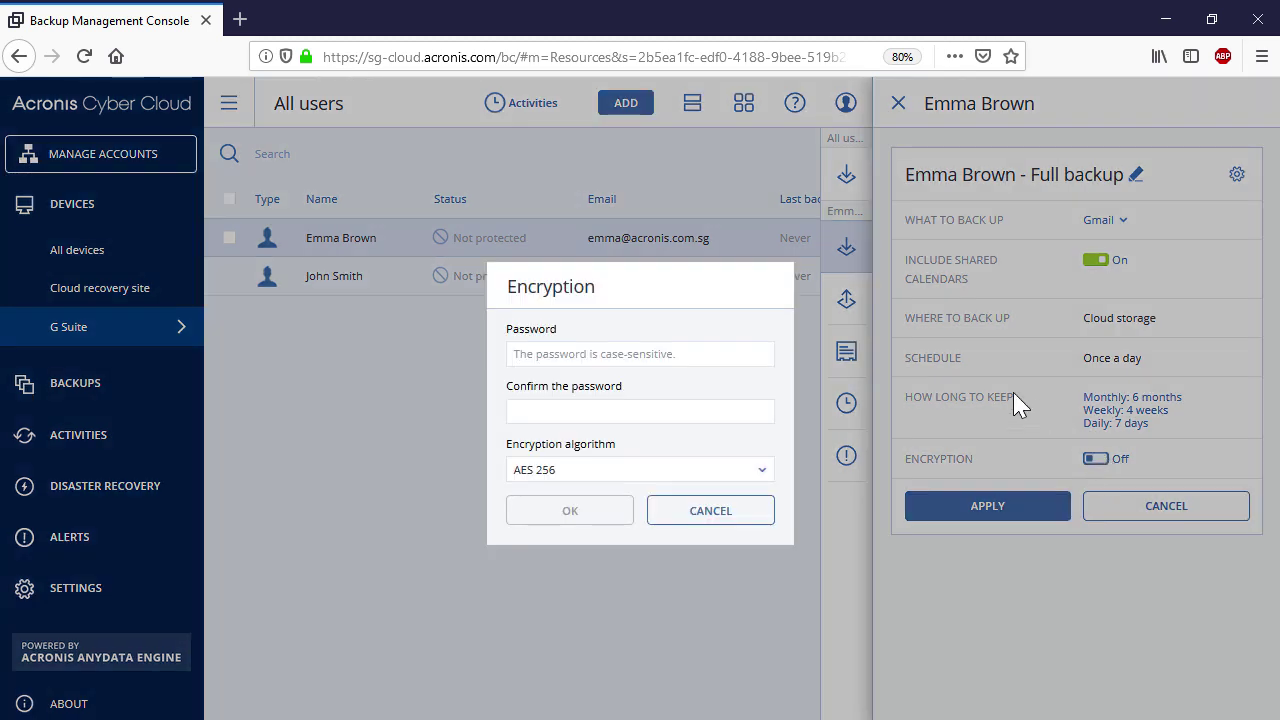
# Set and confirm an AES 256 encryption password, then apply the user's plan
pyautogui.click(754, 354)
pyautogui.write('••••••••••••')
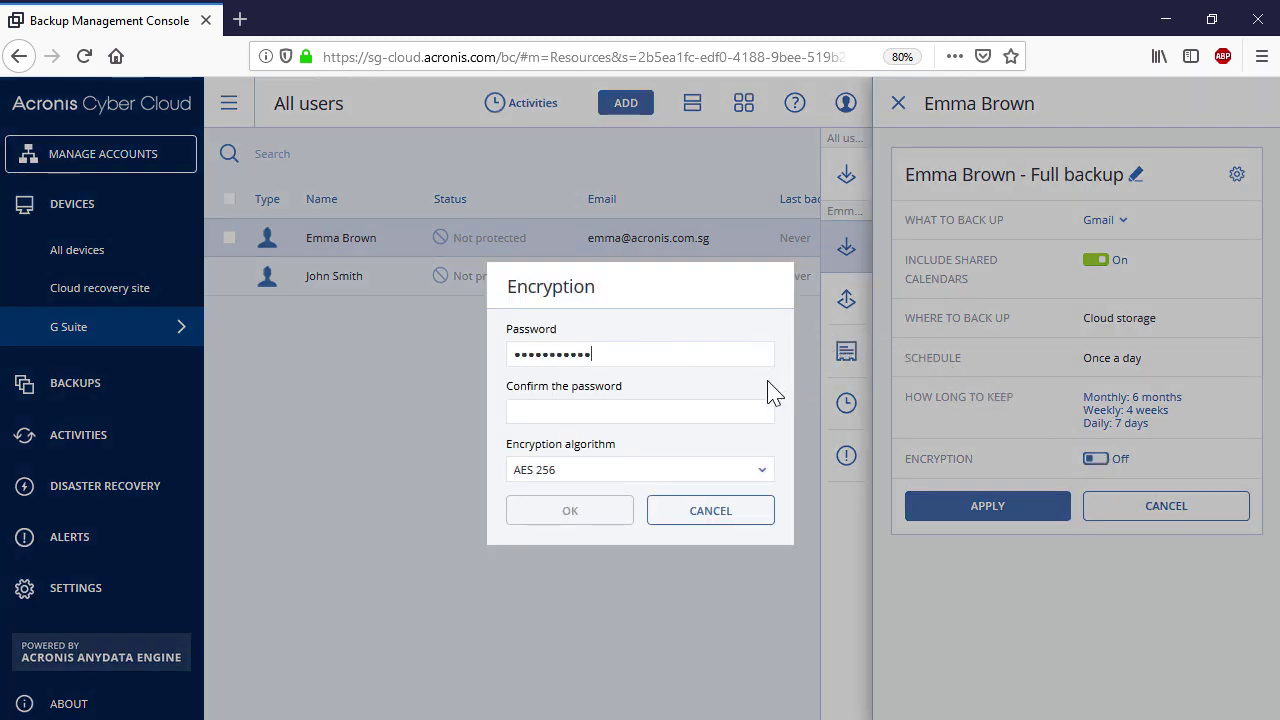
pyautogui.click(777, 424)
pyautogui.write('••••••••••••')
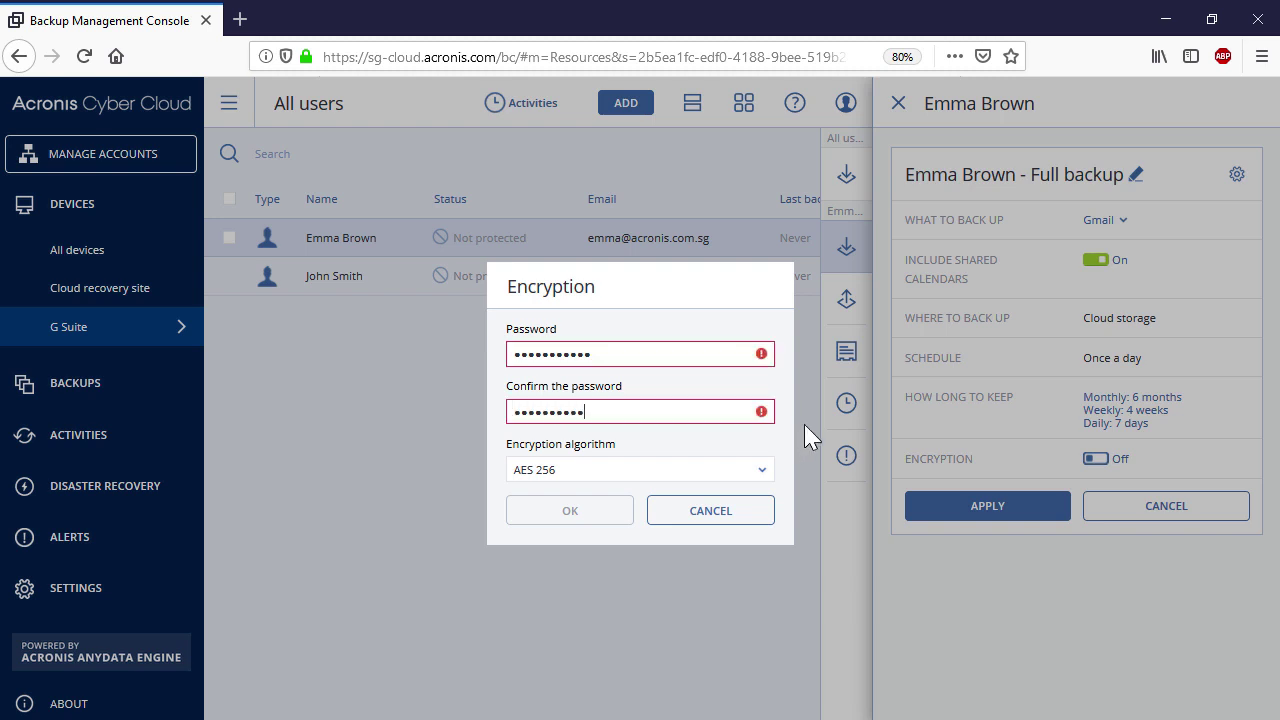
pyautogui.click(764, 469)
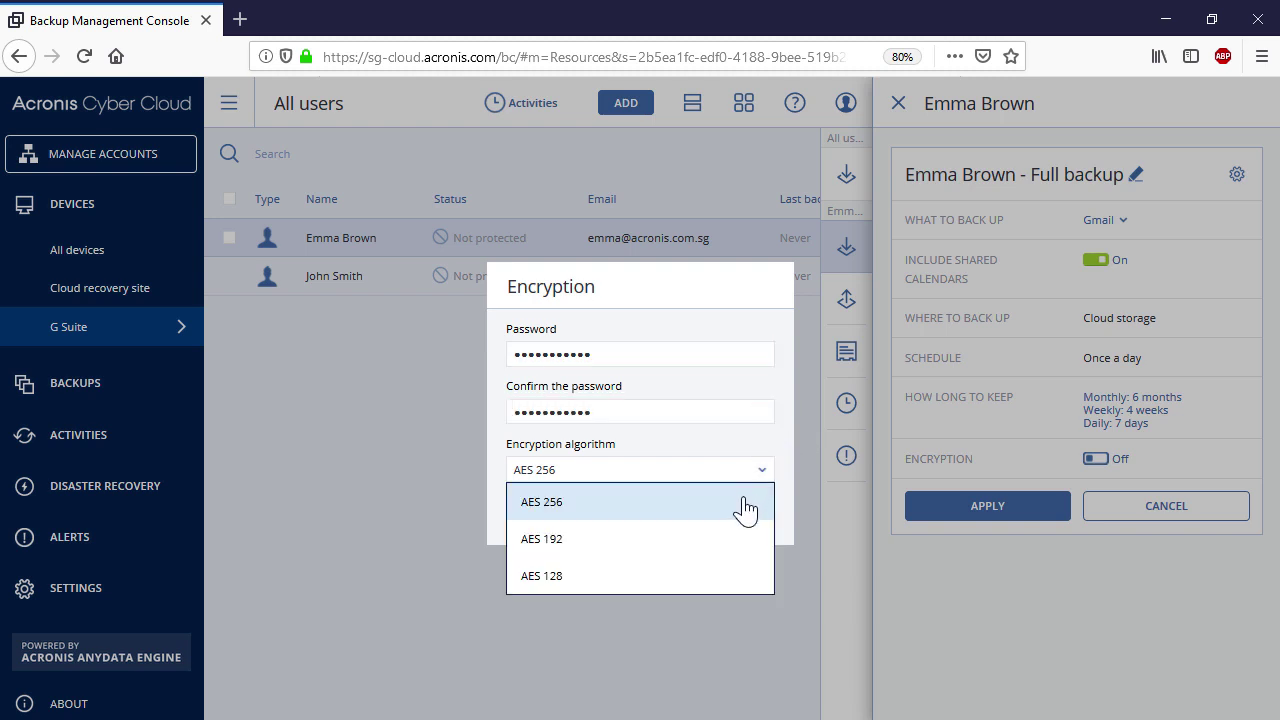
pyautogui.click(740, 505)
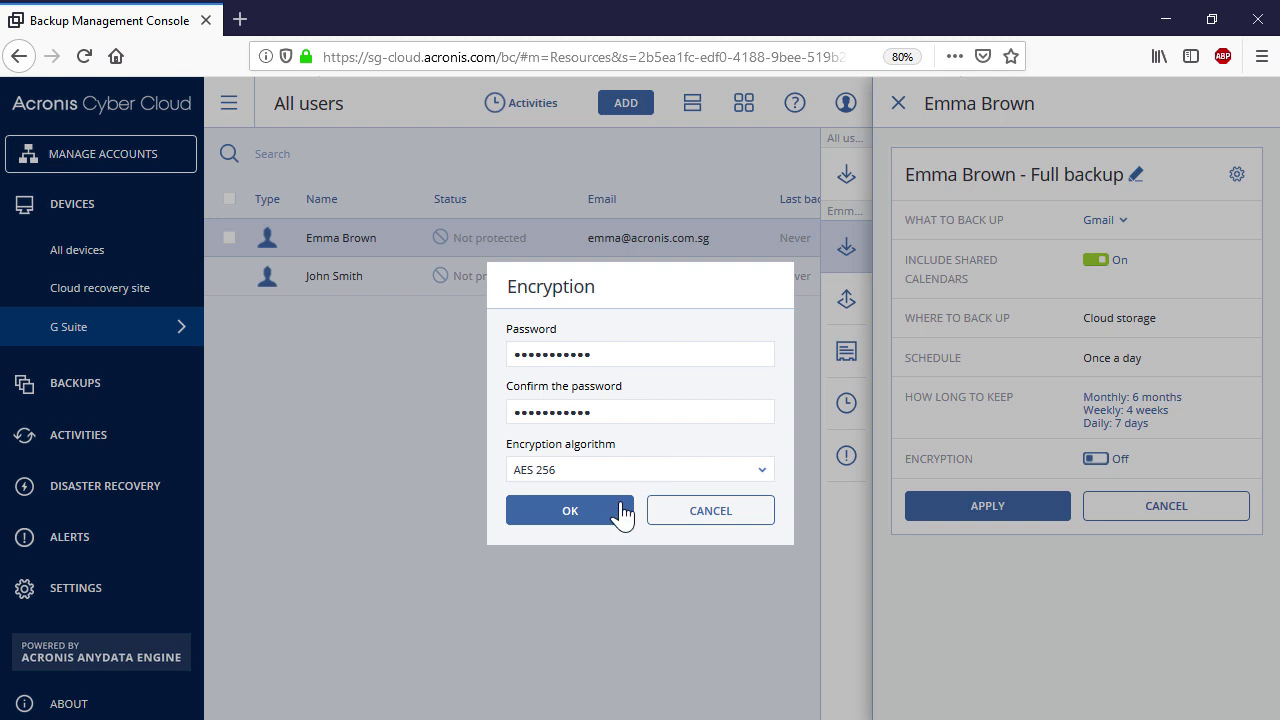
pyautogui.click(615, 510)
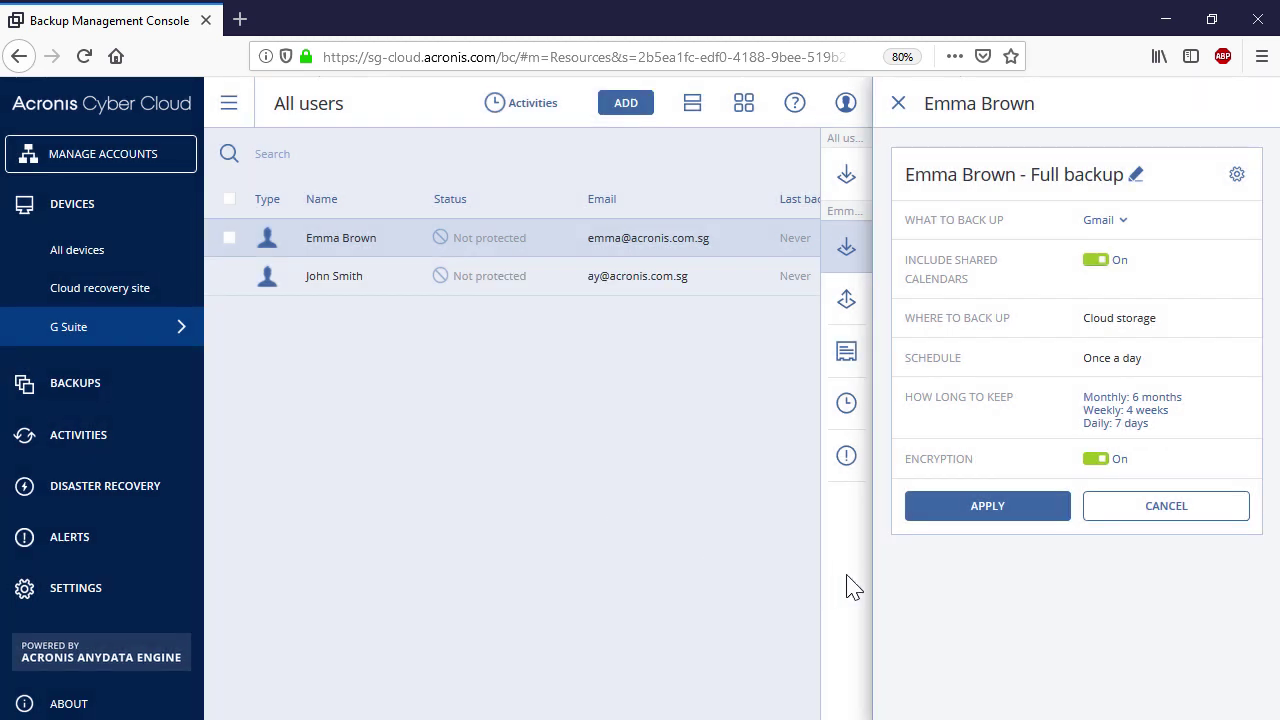
pyautogui.click(998, 518)
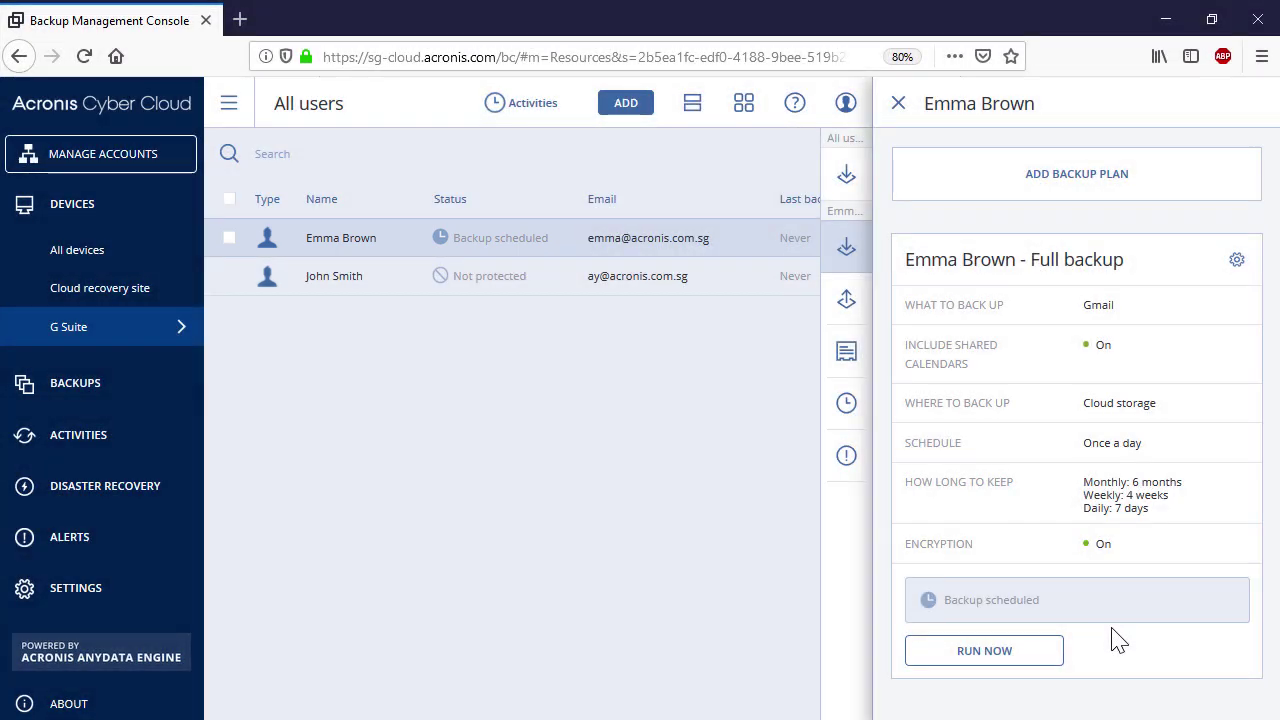
# Run the user's backup now, then go back to the All users group
pyautogui.click(1016, 652)
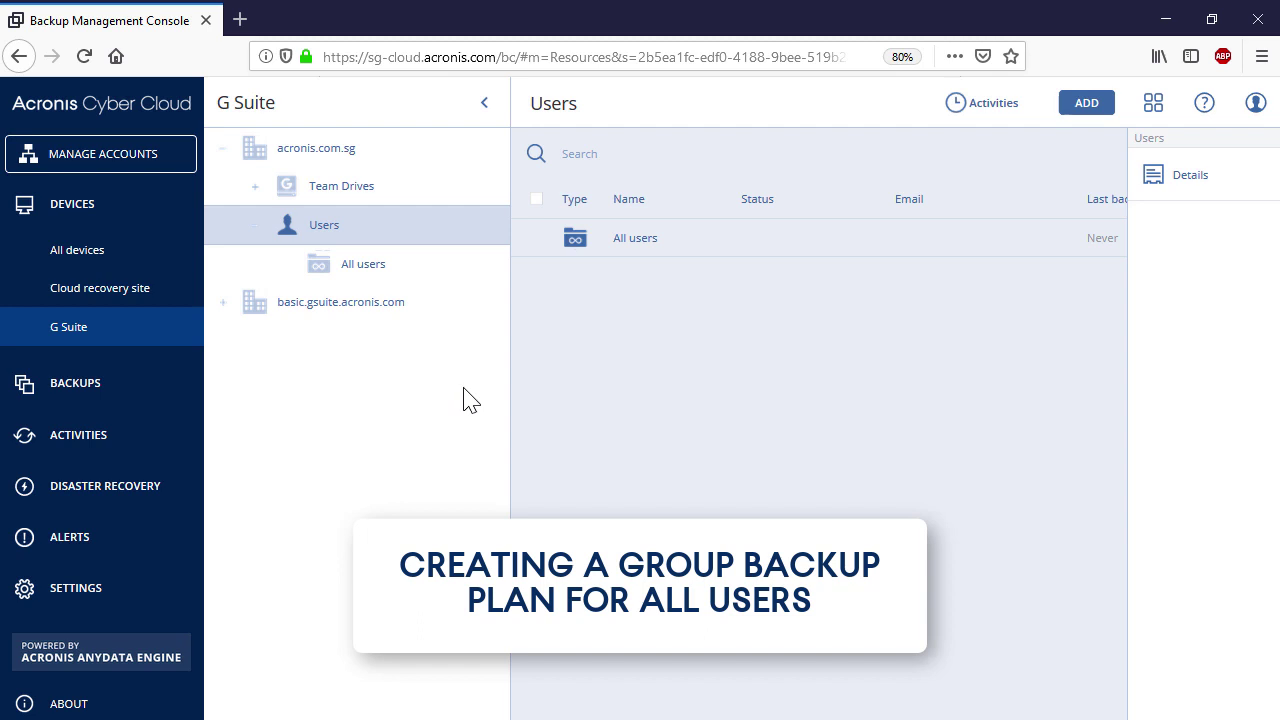
pyautogui.click(391, 285)
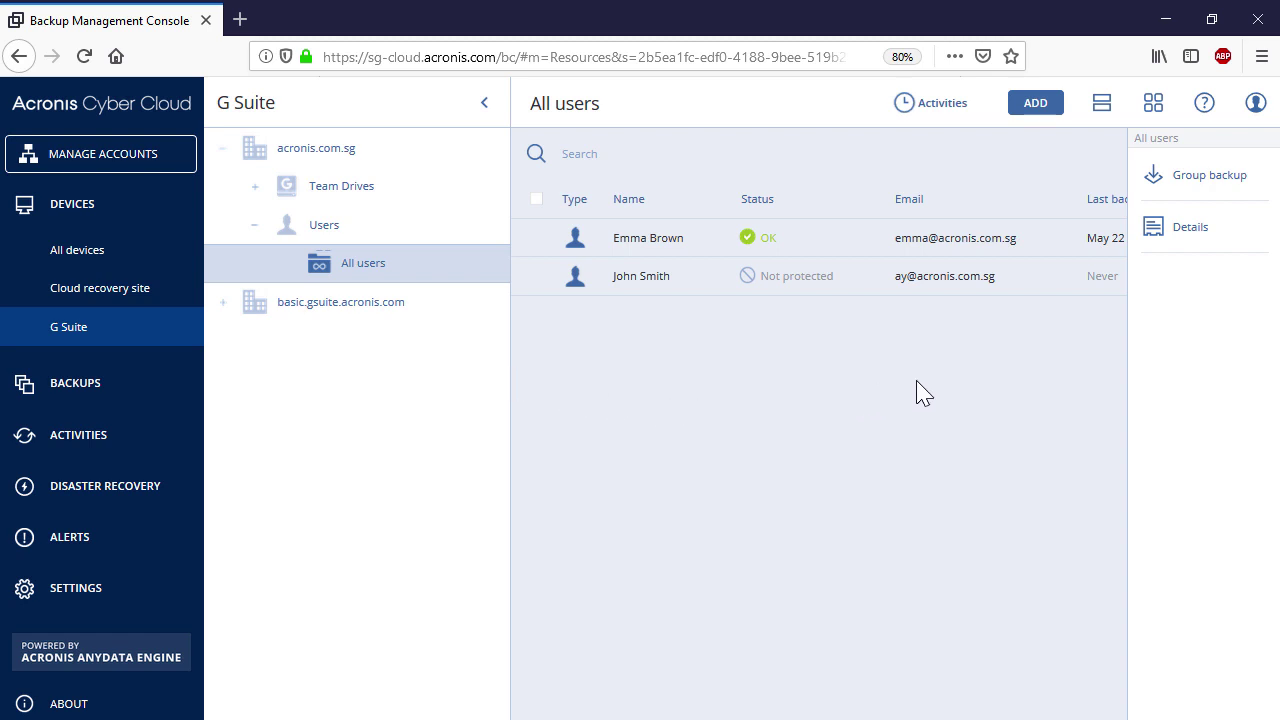
# Create a new group backup plan for All users that backs up Gmail
pyautogui.click(1205, 186)
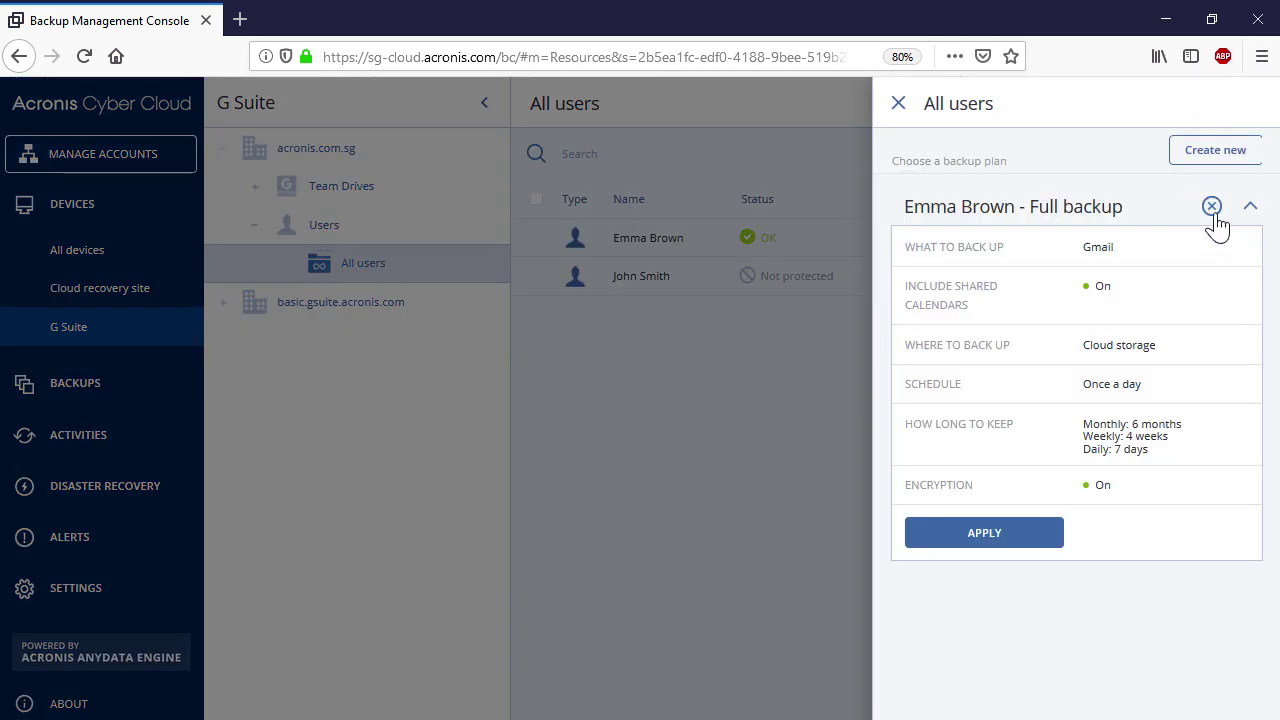
pyautogui.click(1203, 155)
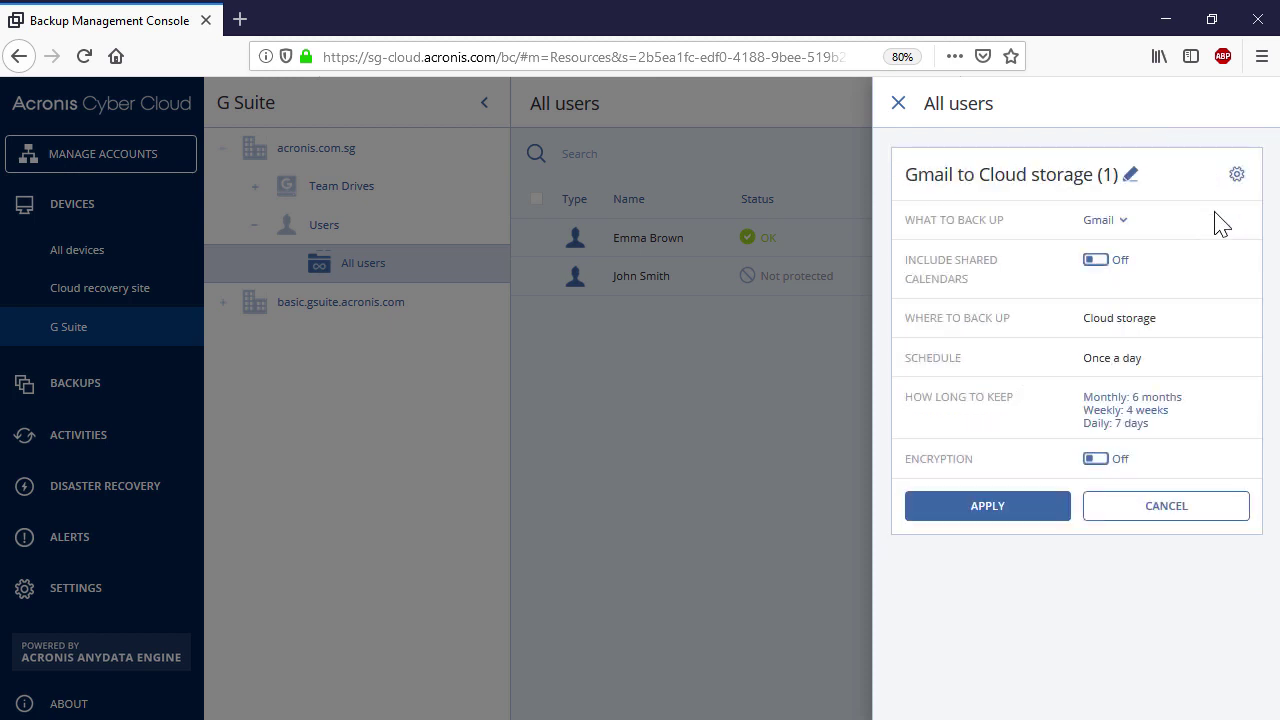
pyautogui.click(1120, 226)
pyautogui.click(1121, 248)
# Name the group plan 'All users - Full backup'
pyautogui.click(1130, 175)
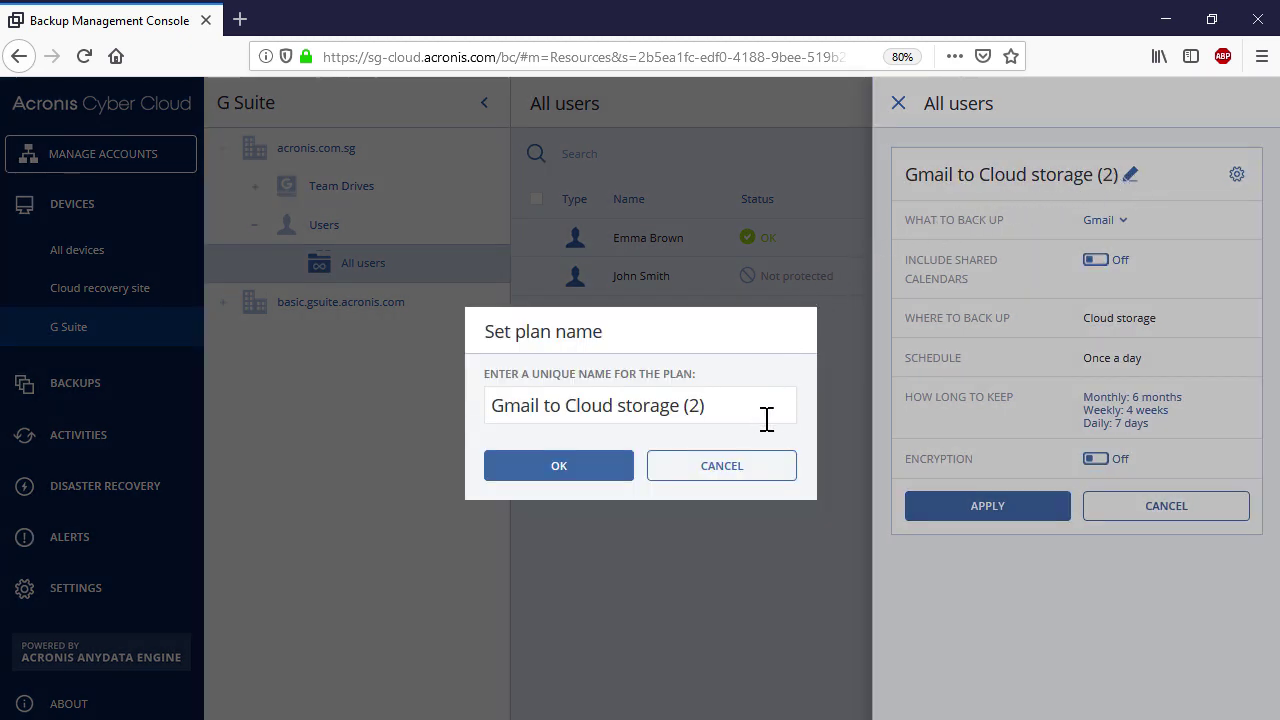
pyautogui.press('BackSpace')
pyautogui.press('BackSpace')
pyautogui.press('BackSpace')
pyautogui.press('BackSpace')
pyautogui.press('BackSpace')
pyautogui.press('BackSpace')
pyautogui.press('BackSpace')
pyautogui.press('BackSpace')
pyautogui.press('BackSpace')
pyautogui.press('BackSpace')
pyautogui.press('BackSpace')
pyautogui.press('BackSpace')
pyautogui.press('BackSpace')
pyautogui.press('BackSpace')
pyautogui.press('BackSpace')
pyautogui.press('BackSpace')
pyautogui.press('BackSpace')
pyautogui.press('BackSpace')
pyautogui.press('BackSpace')
pyautogui.press('BackSpace')
pyautogui.write('All users -')
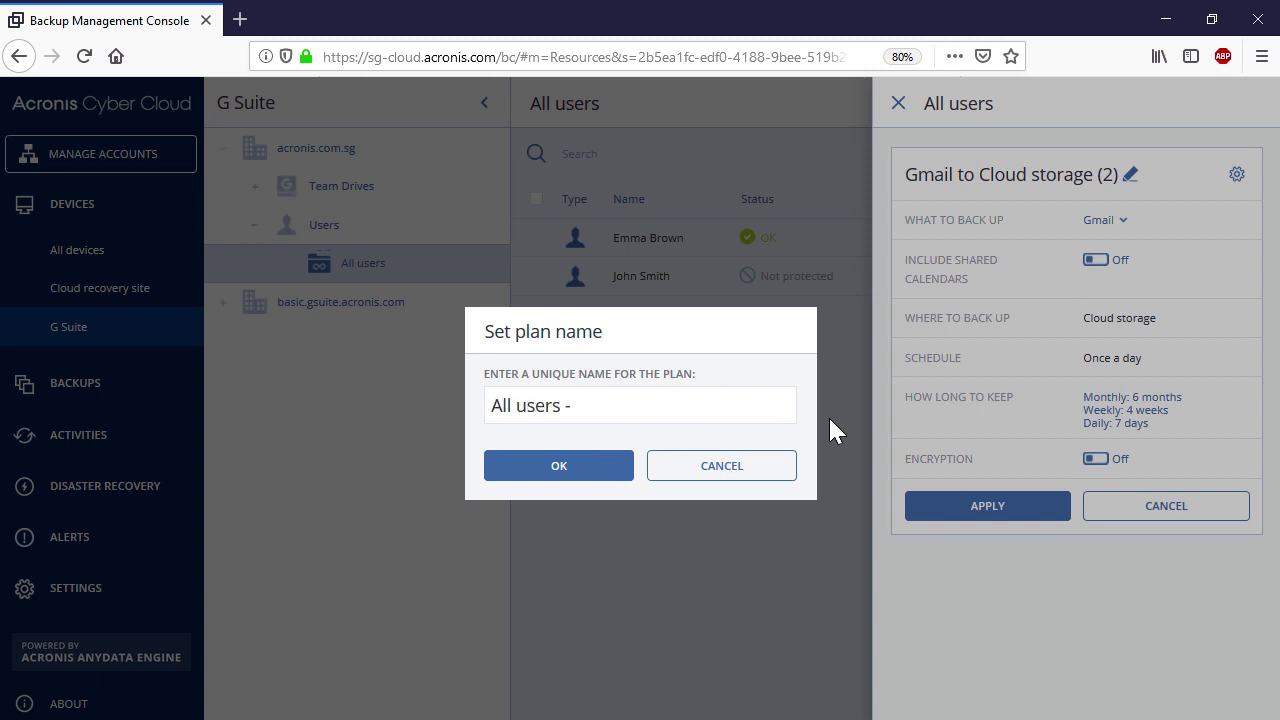
pyautogui.write(' Full backup')
pyautogui.click(607, 470)
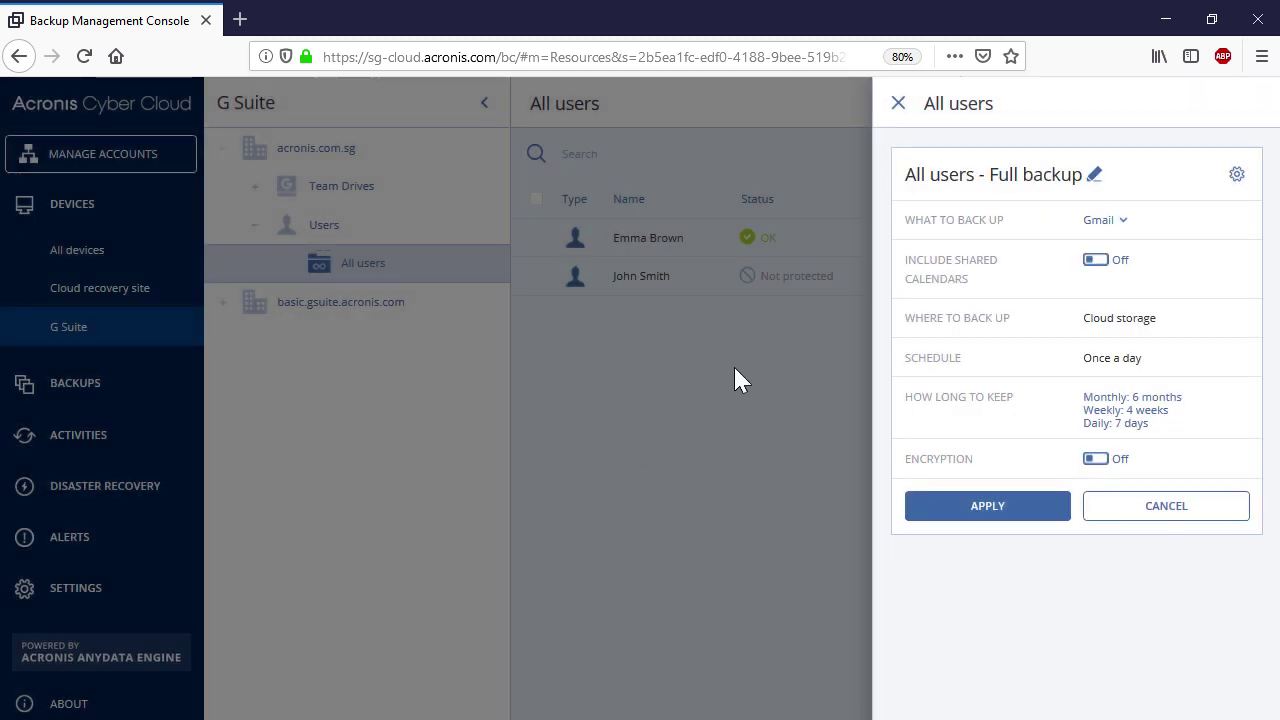
# Include shared calendars and keep retention by backup age at 6 months, 4 weeks, 7 days
pyautogui.click(1100, 260)
pyautogui.click(1110, 412)
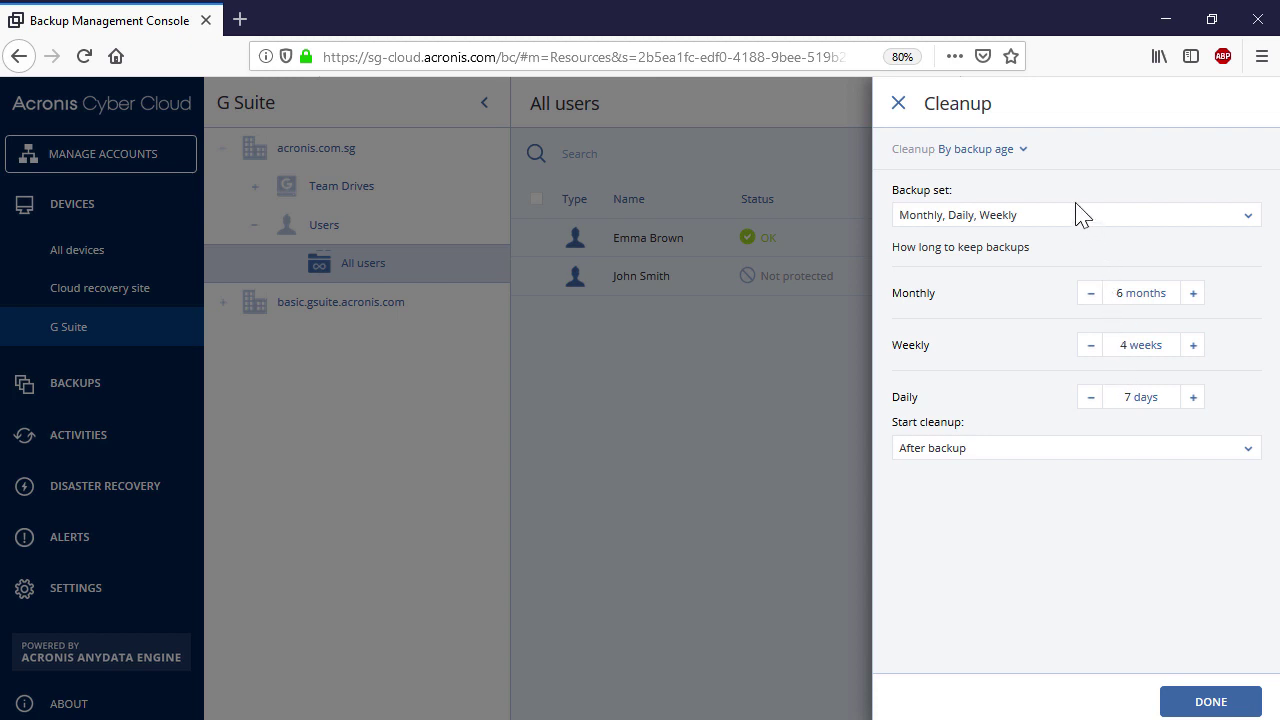
pyautogui.click(1022, 155)
pyautogui.click(1013, 177)
pyautogui.click(1190, 702)
# Enable encryption with a password and AES 256, then apply the All users plan
pyautogui.click(1108, 464)
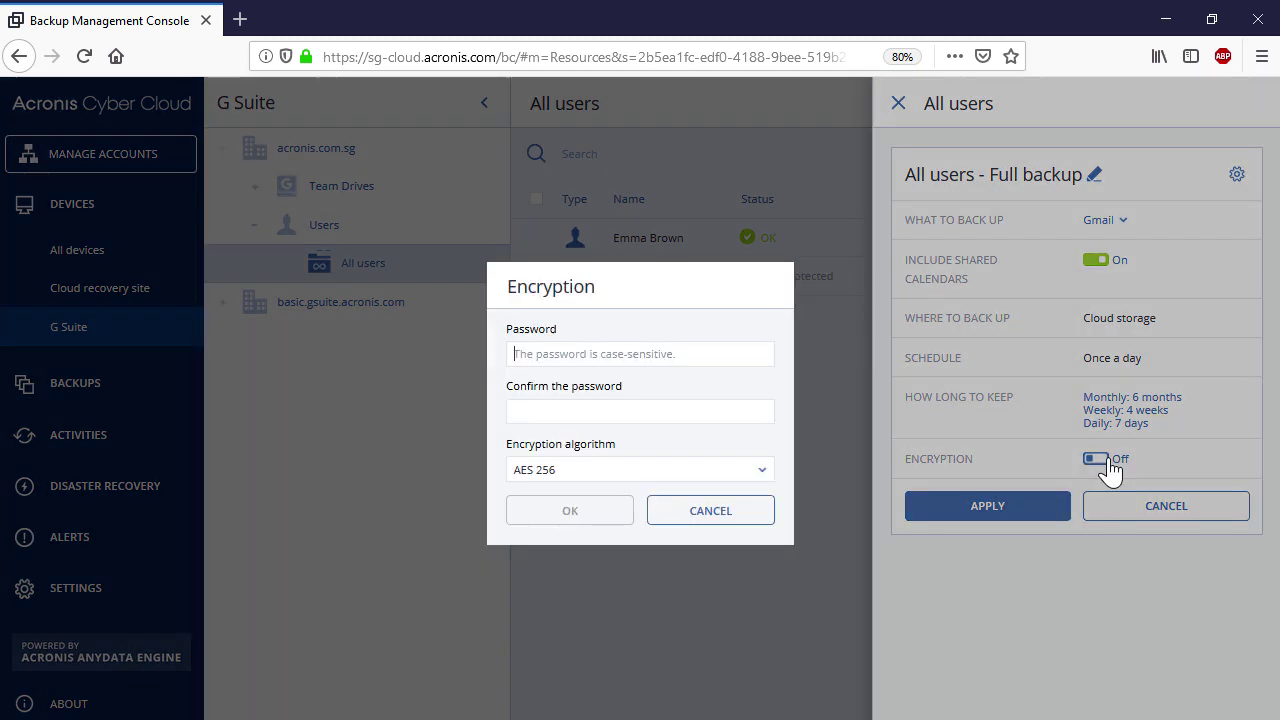
pyautogui.click(757, 357)
pyautogui.write('•••••••••••')
pyautogui.click(763, 411)
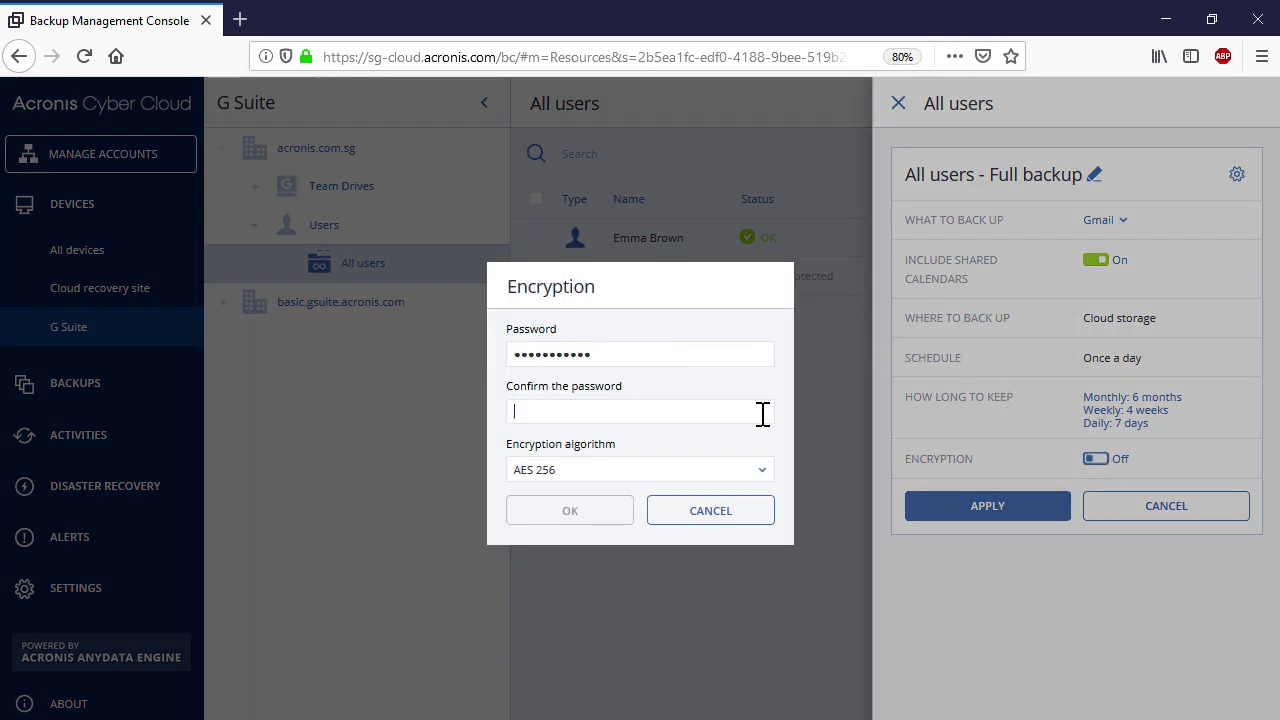
pyautogui.write('•••••••••••')
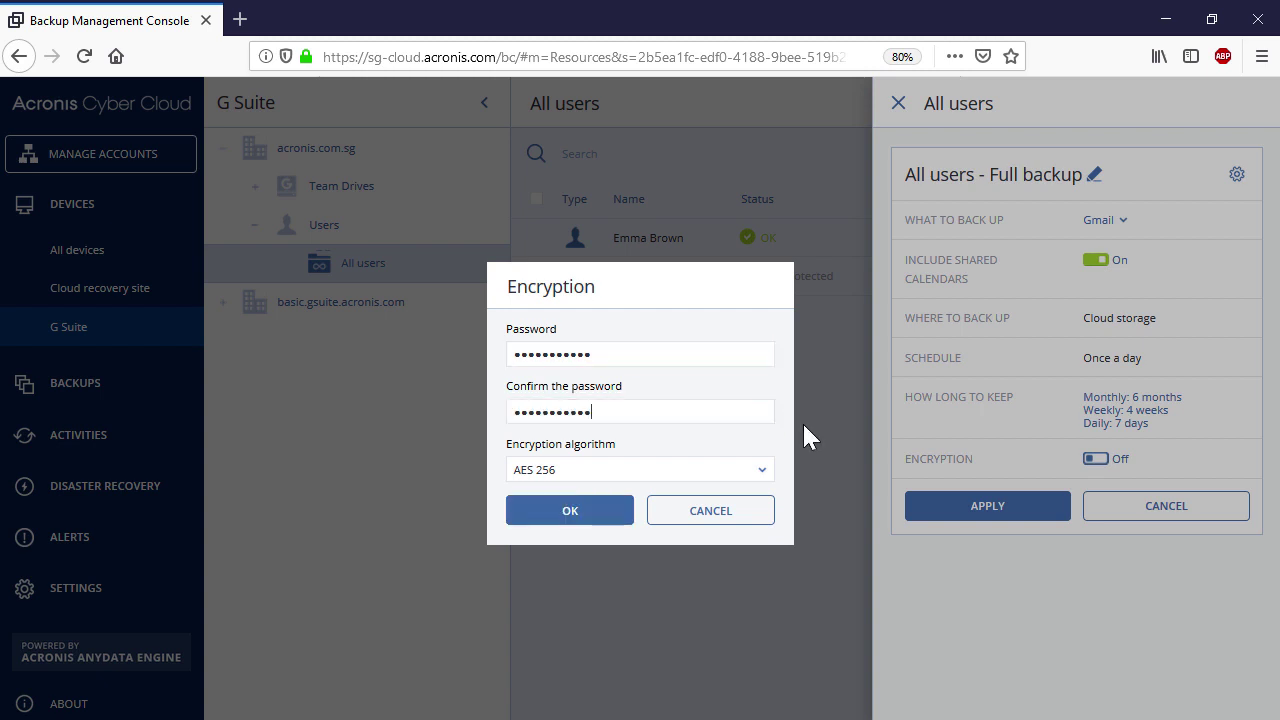
pyautogui.click(765, 469)
pyautogui.click(750, 503)
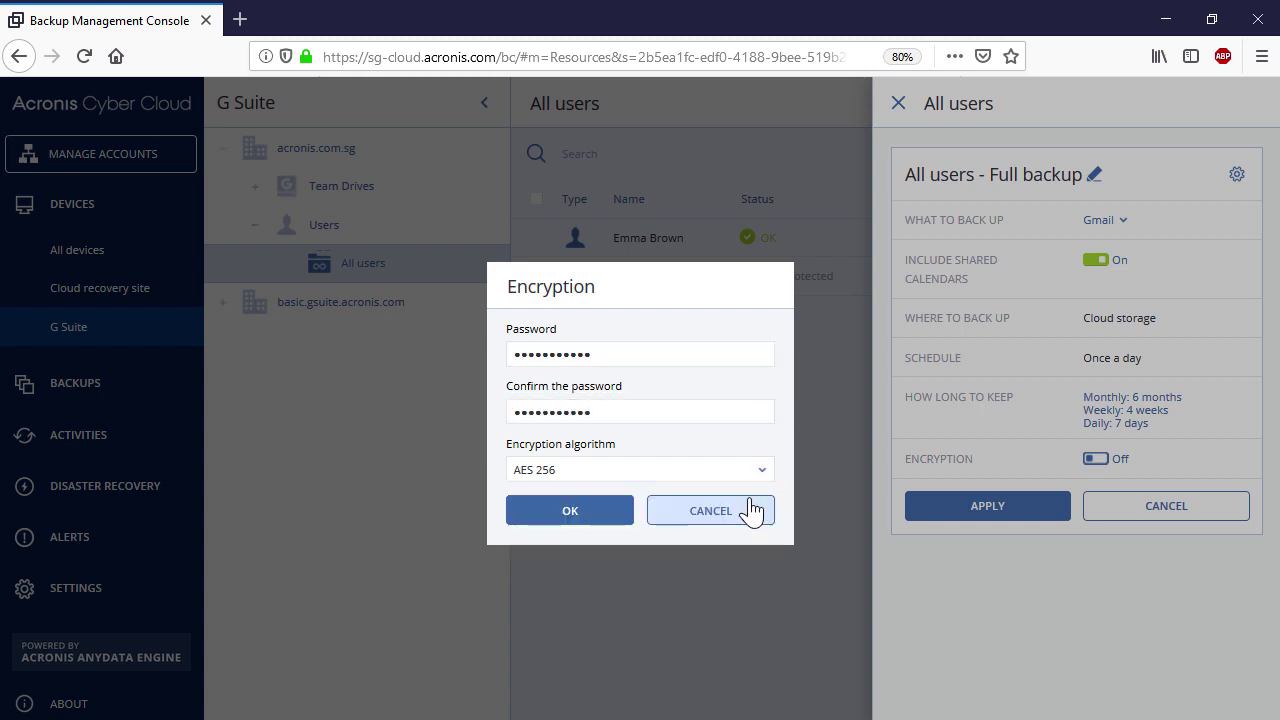
pyautogui.click(603, 507)
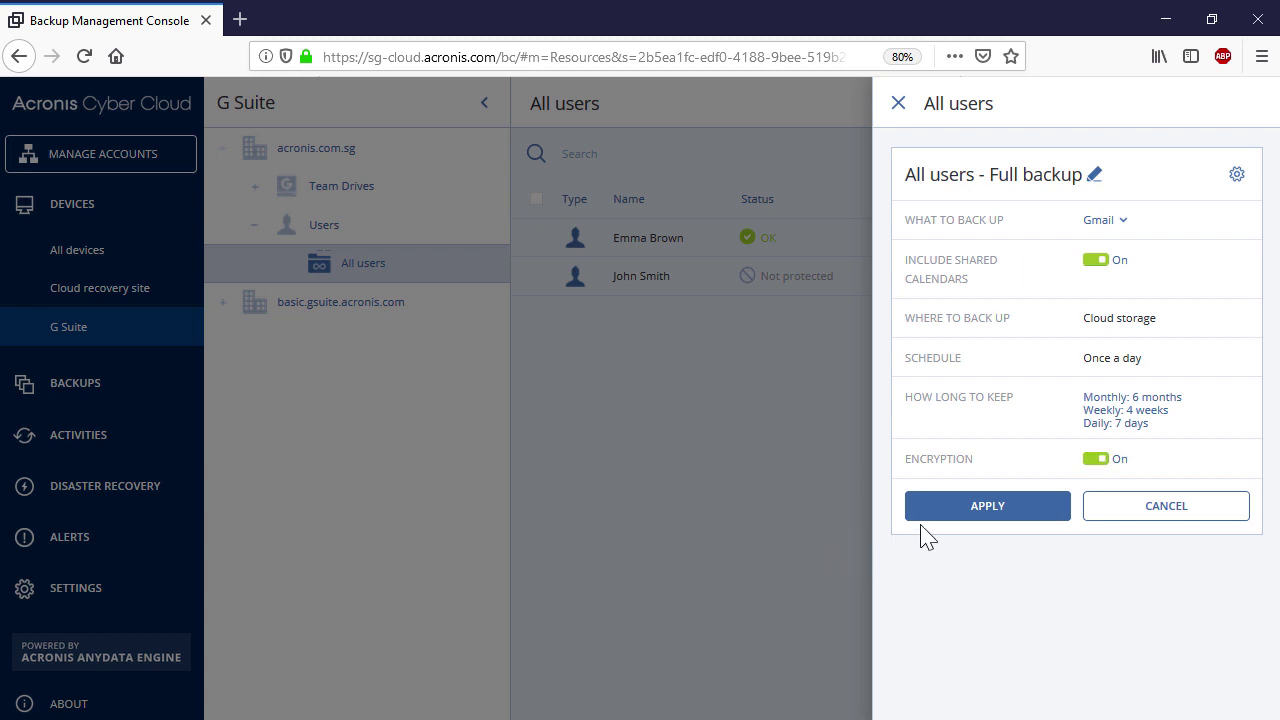
pyautogui.click(945, 507)
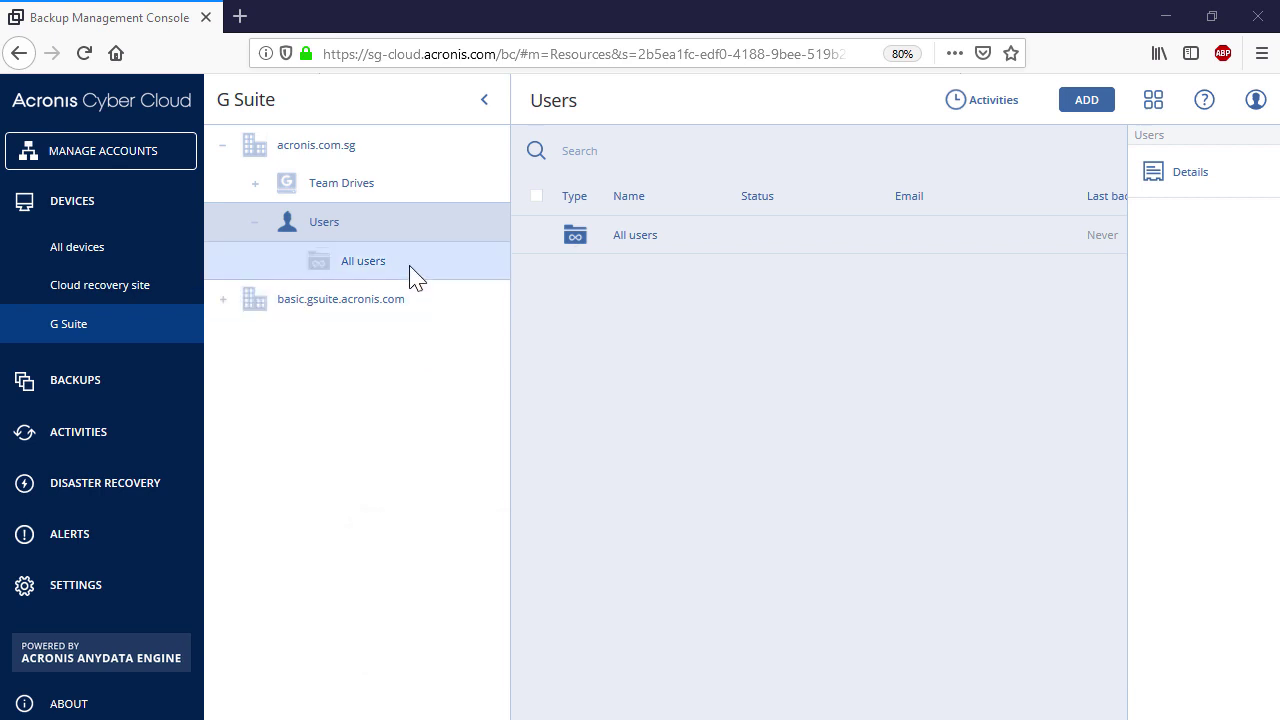
# Reopen All users, now showing the second user scheduled, and select the first user's row
pyautogui.click(414, 276)
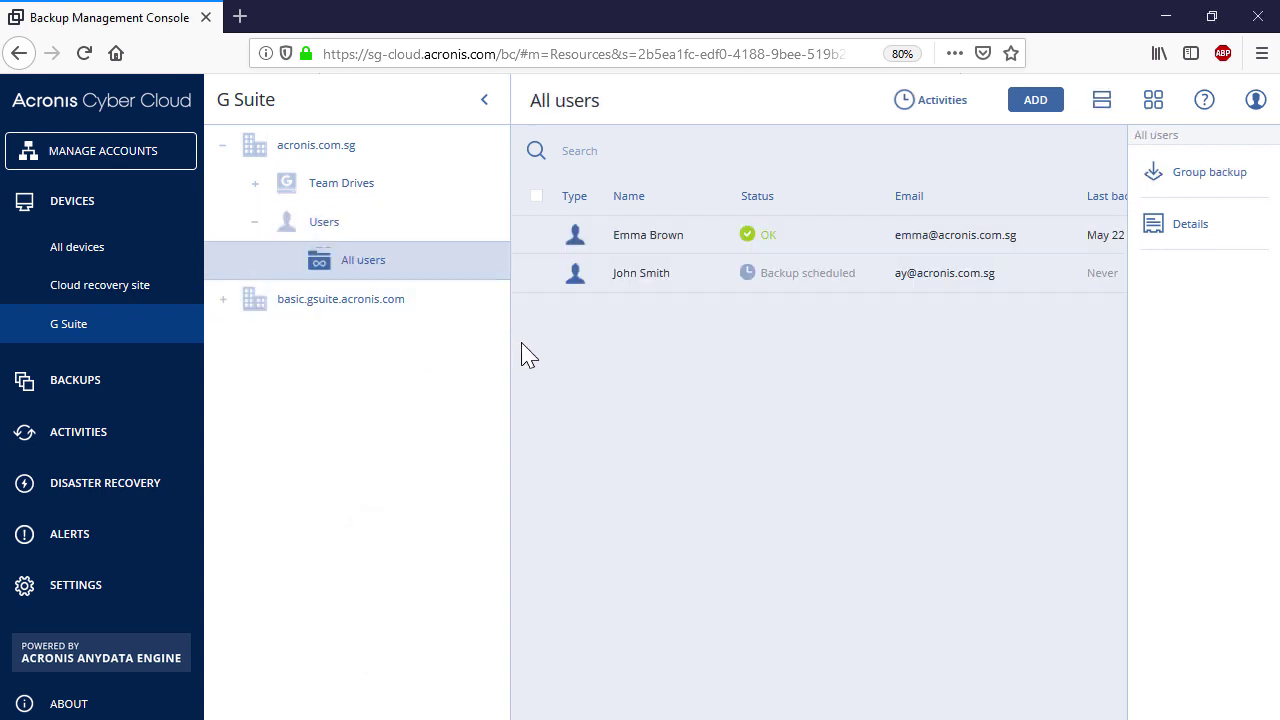
pyautogui.click(857, 248)
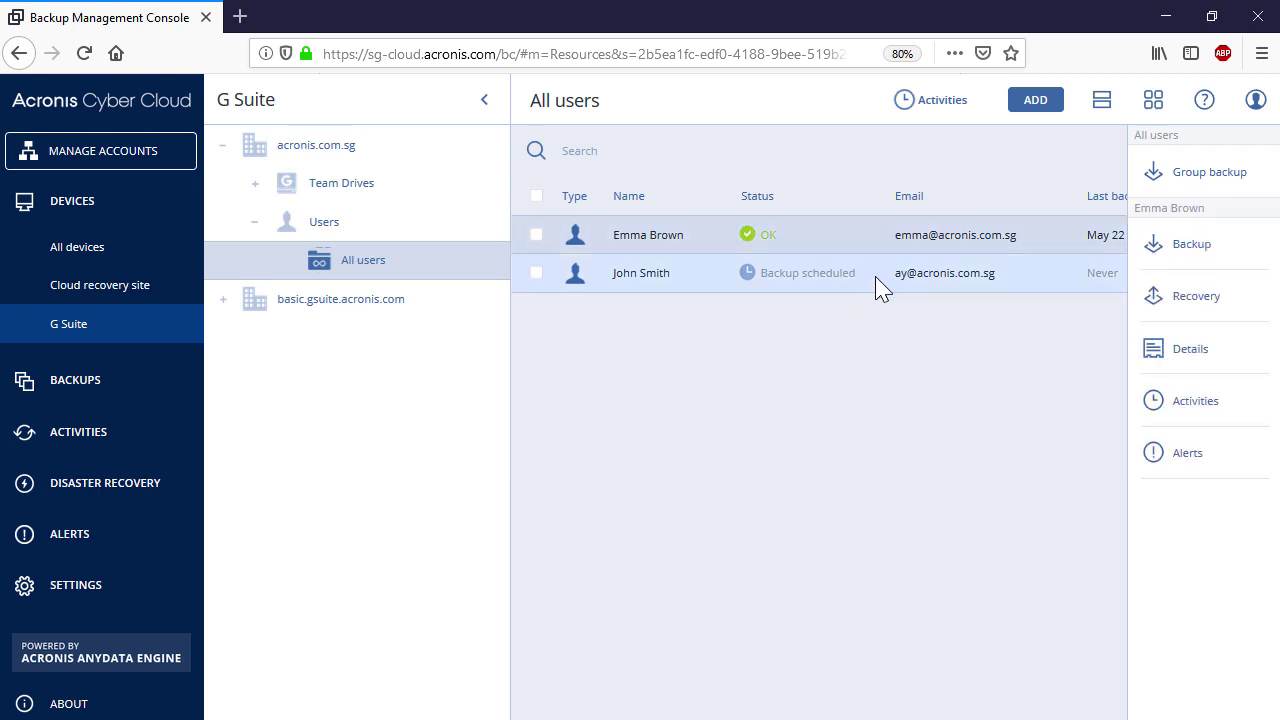
# List the user's Gmail backups and pick Recover on the Today 04:13 PM backup
pyautogui.click(1197, 300)
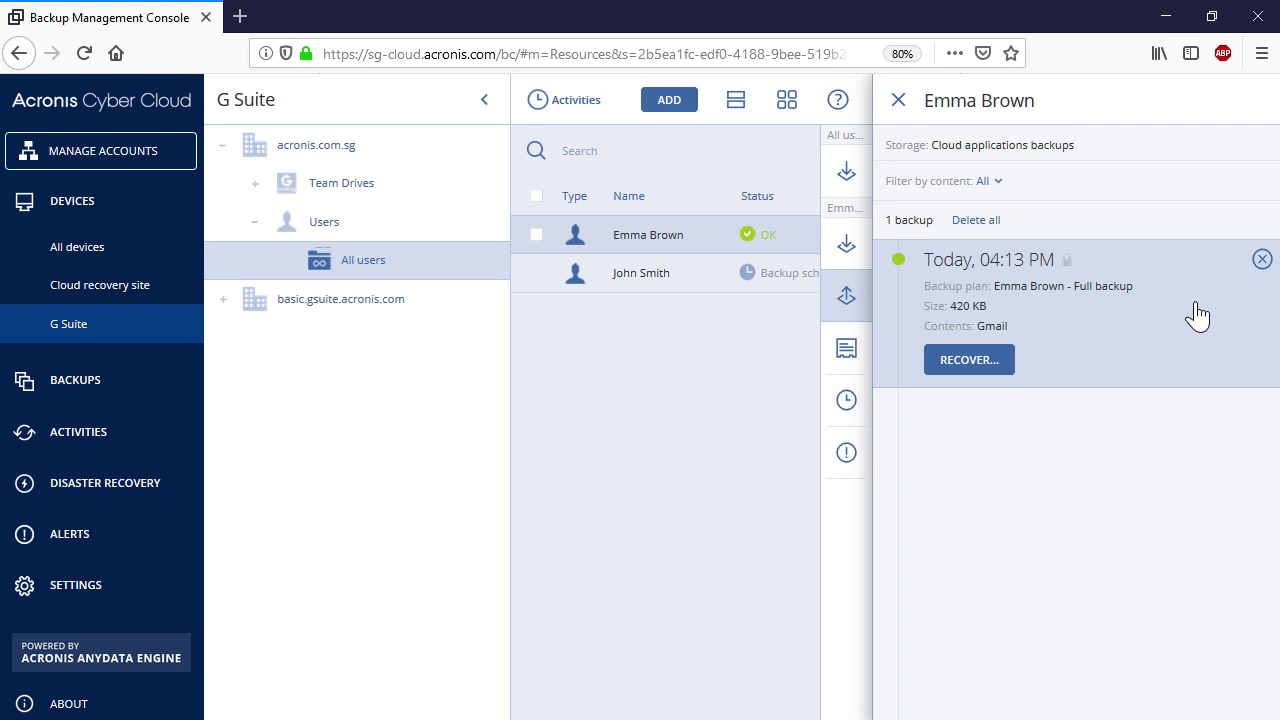
pyautogui.click(1001, 186)
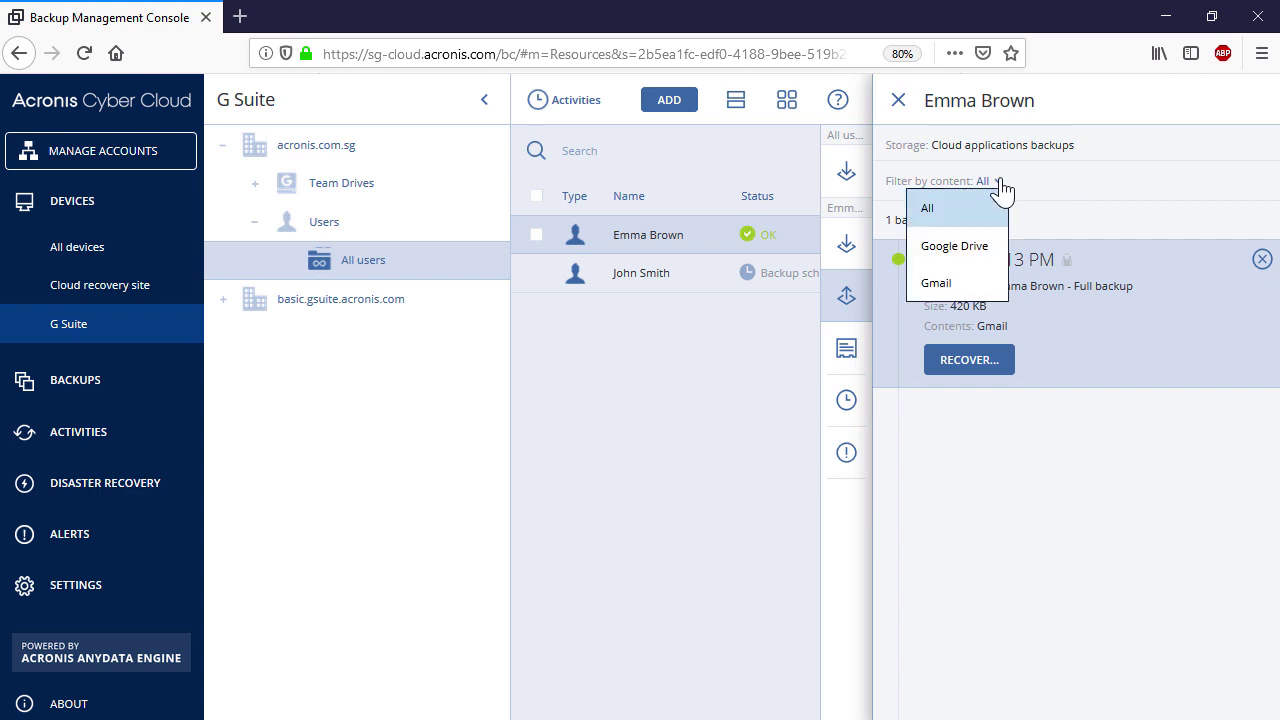
pyautogui.click(963, 286)
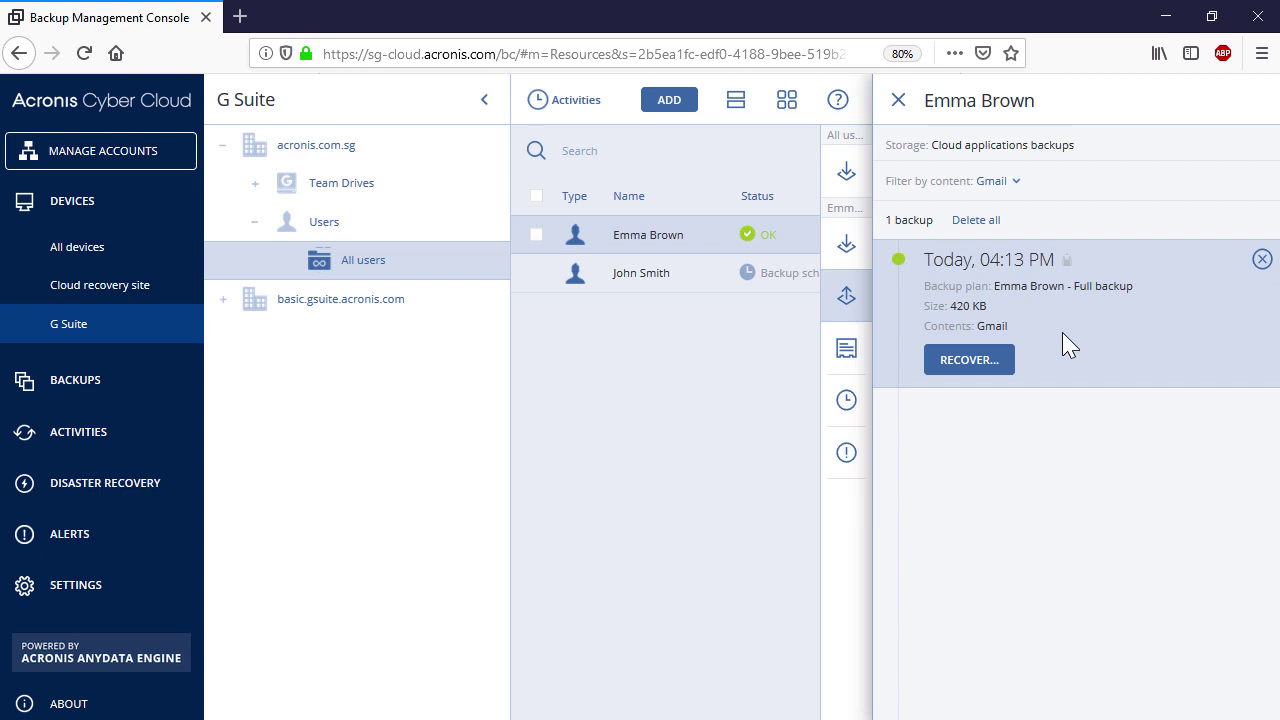
pyautogui.click(1005, 368)
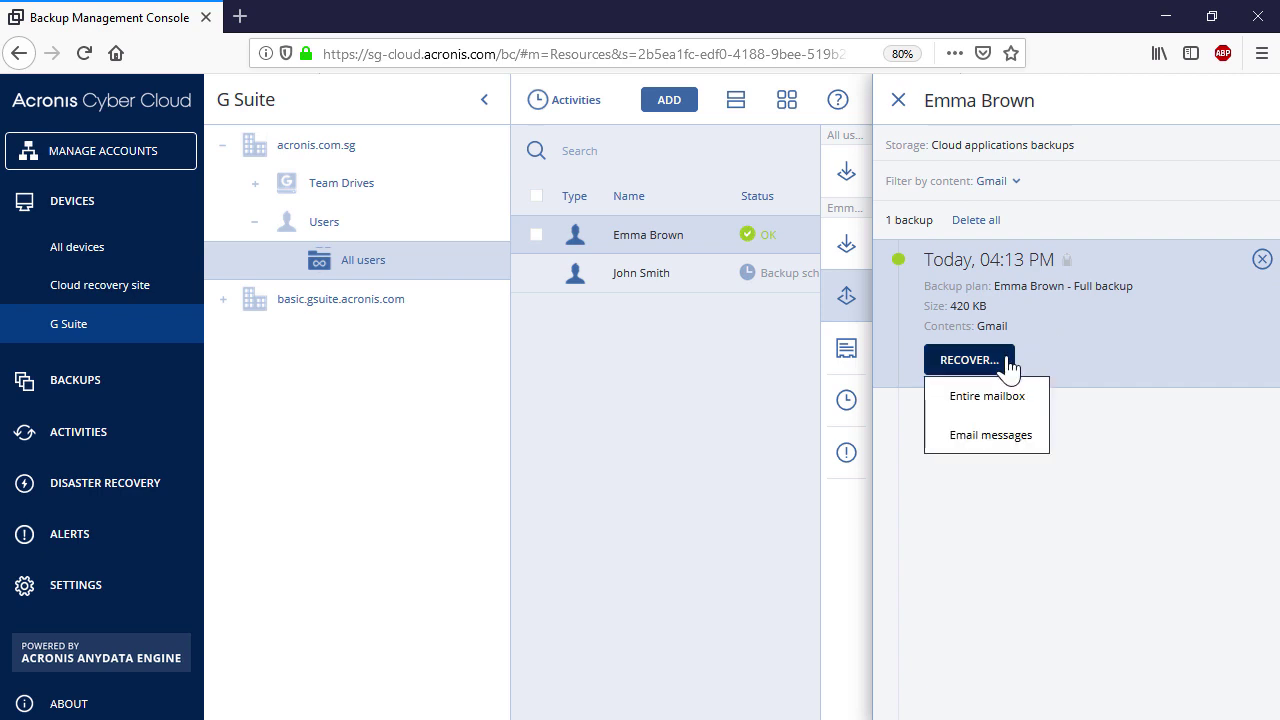
# Start recovering the user's entire mailbox to their original mailbox, reaching the overwrite confirmation
pyautogui.click(1004, 400)
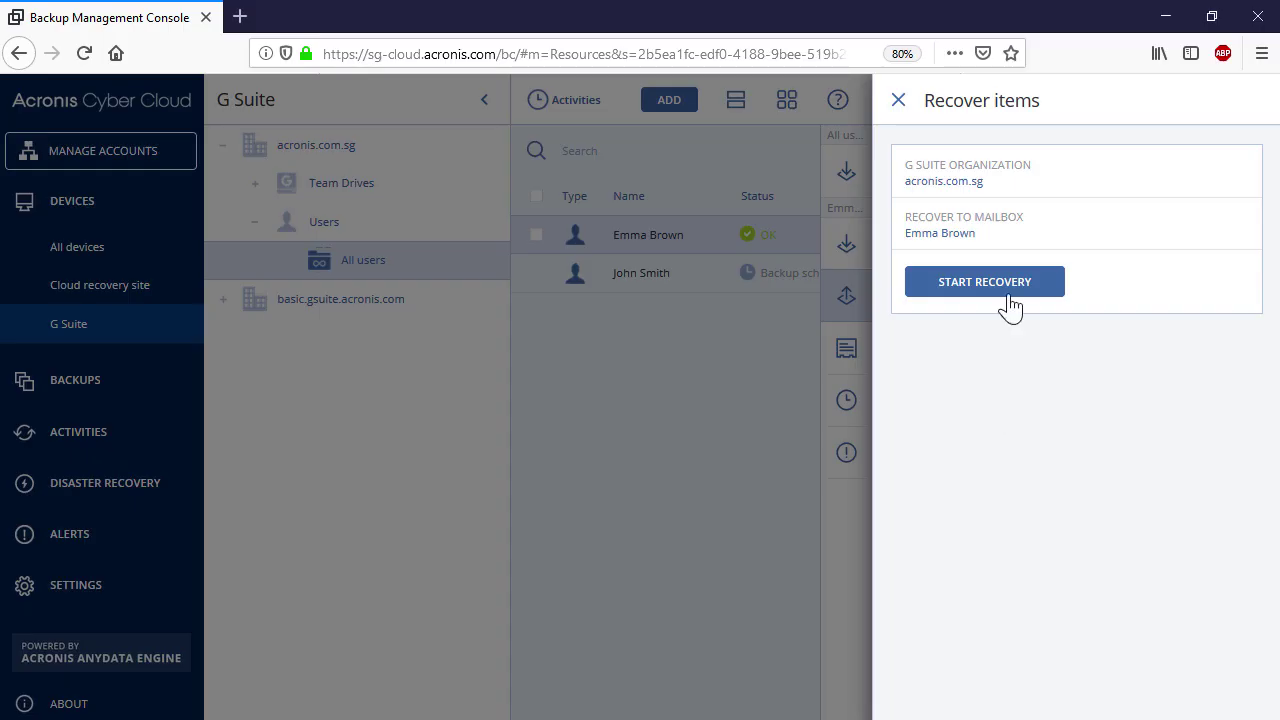
pyautogui.click(1005, 290)
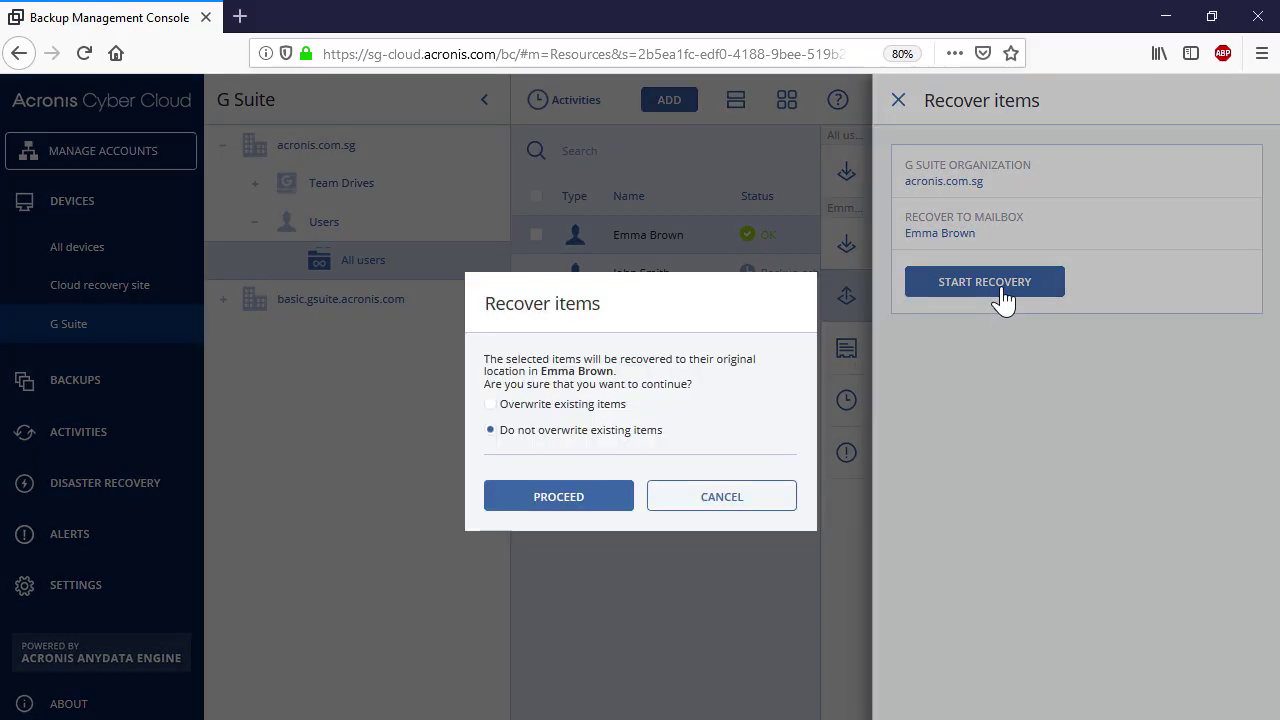
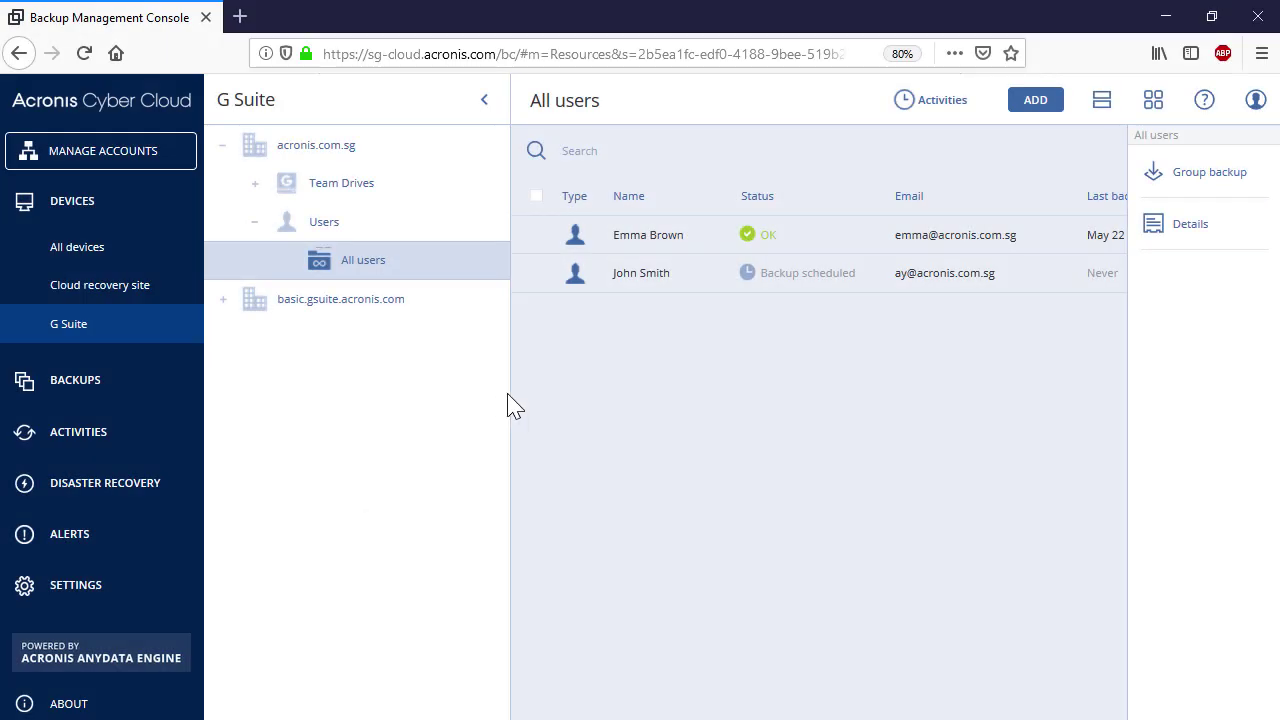
# Choose to recover the entire mailbox from the user's Gmail backup
pyautogui.click(787, 238)
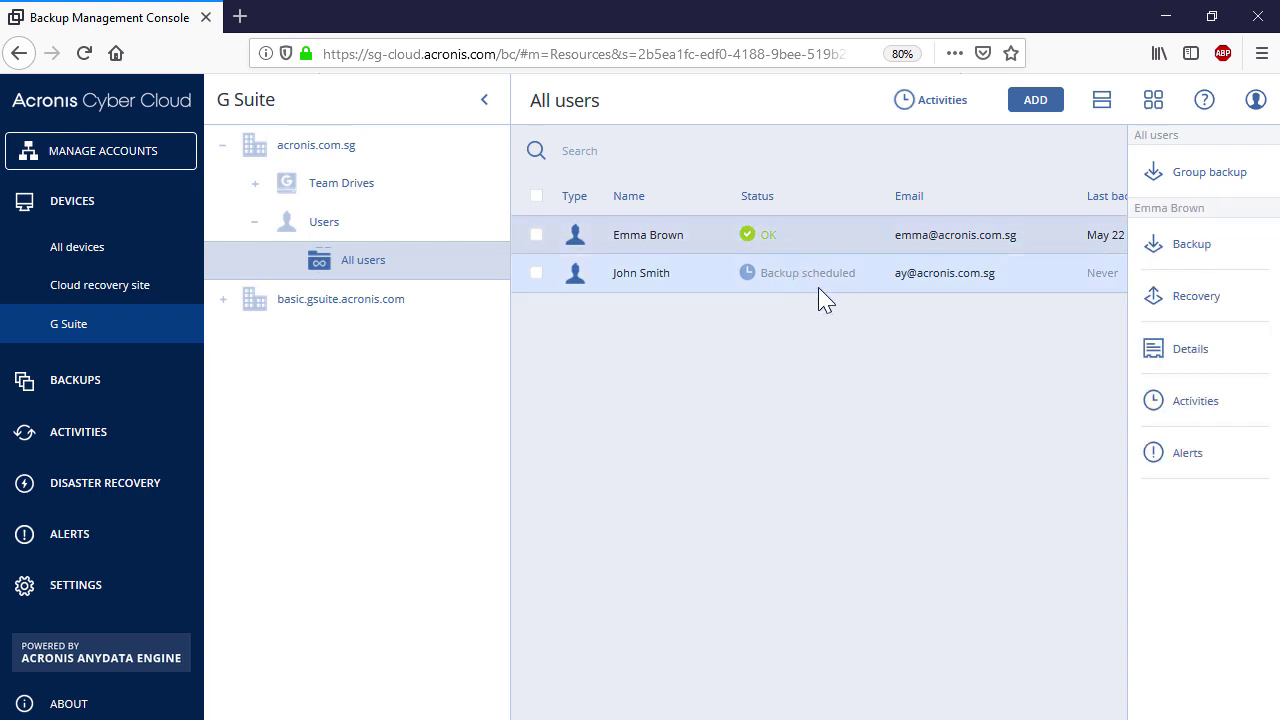
pyautogui.click(1155, 305)
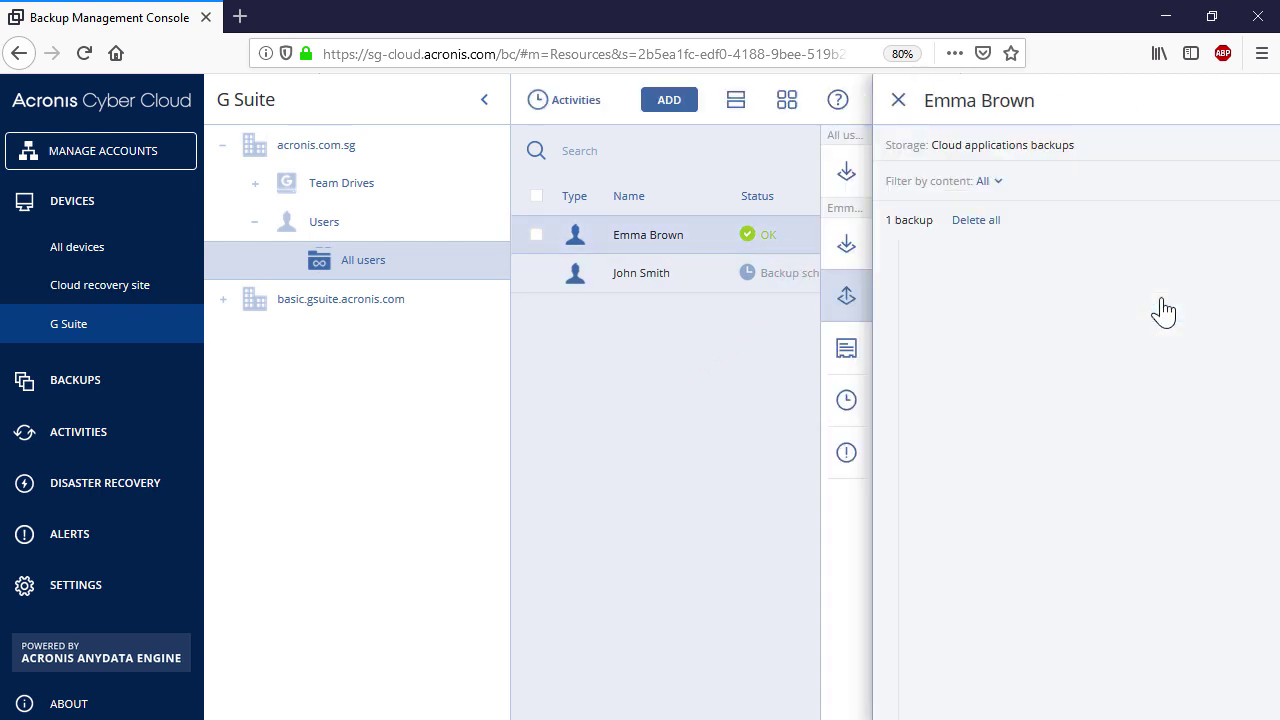
pyautogui.click(992, 181)
pyautogui.click(966, 284)
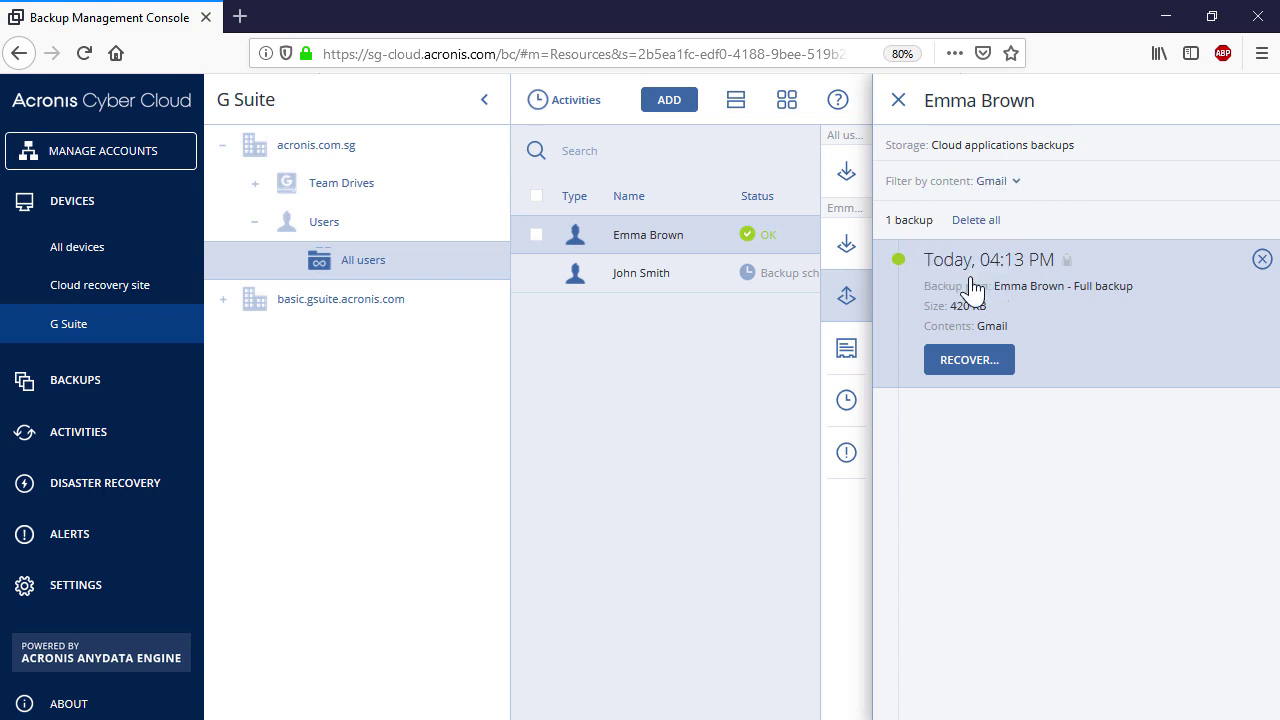
pyautogui.click(1003, 362)
pyautogui.click(991, 400)
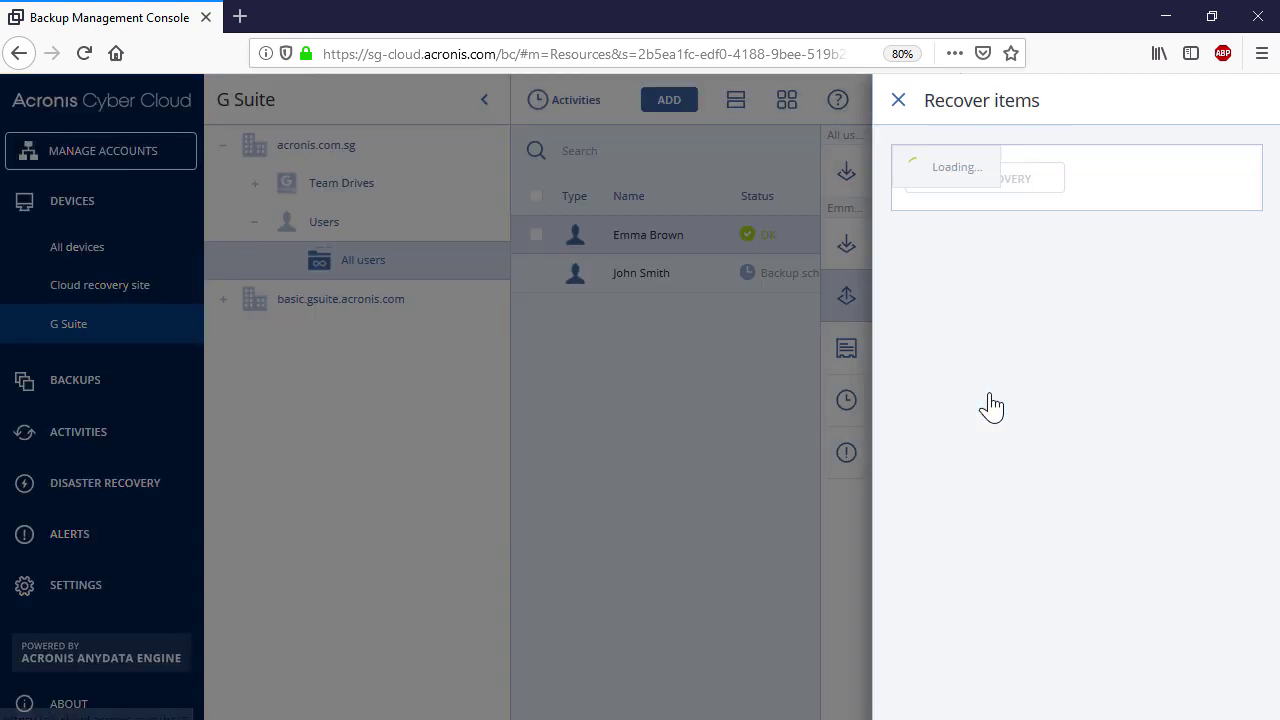
# Target the other acronis.com.sg user's mailbox and run recovery without overwriting existing items
pyautogui.click(967, 246)
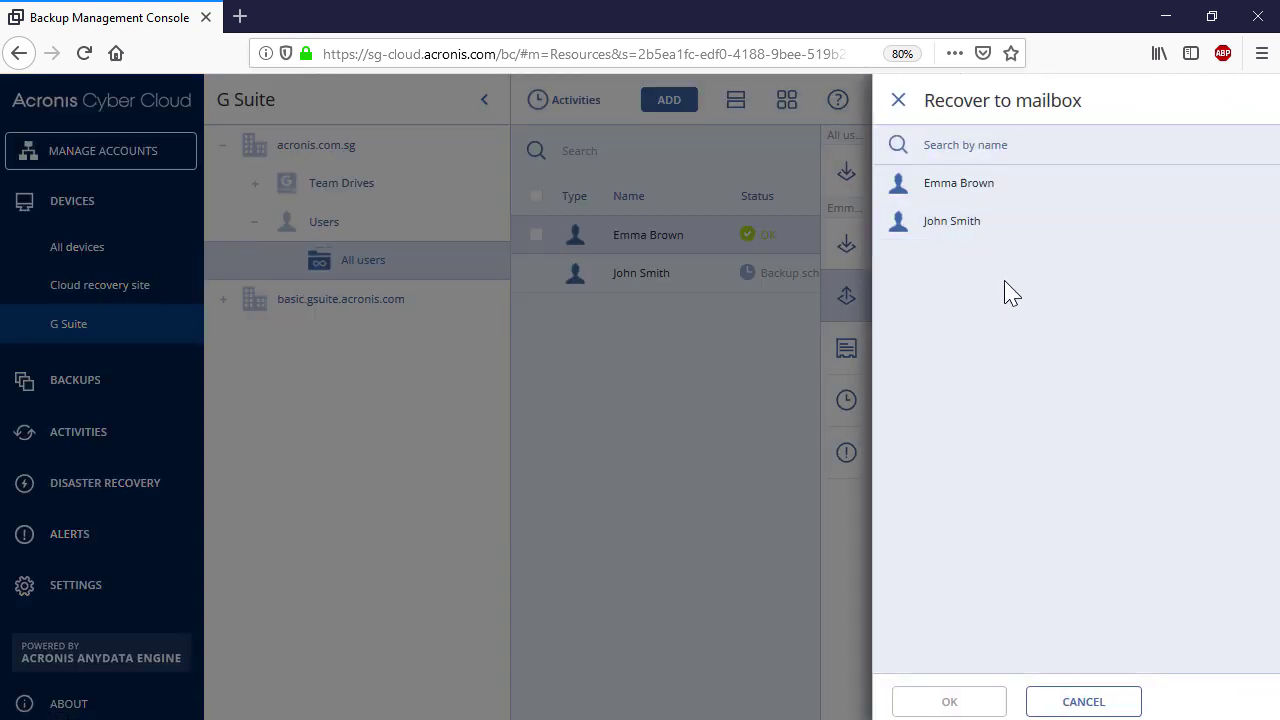
pyautogui.click(969, 234)
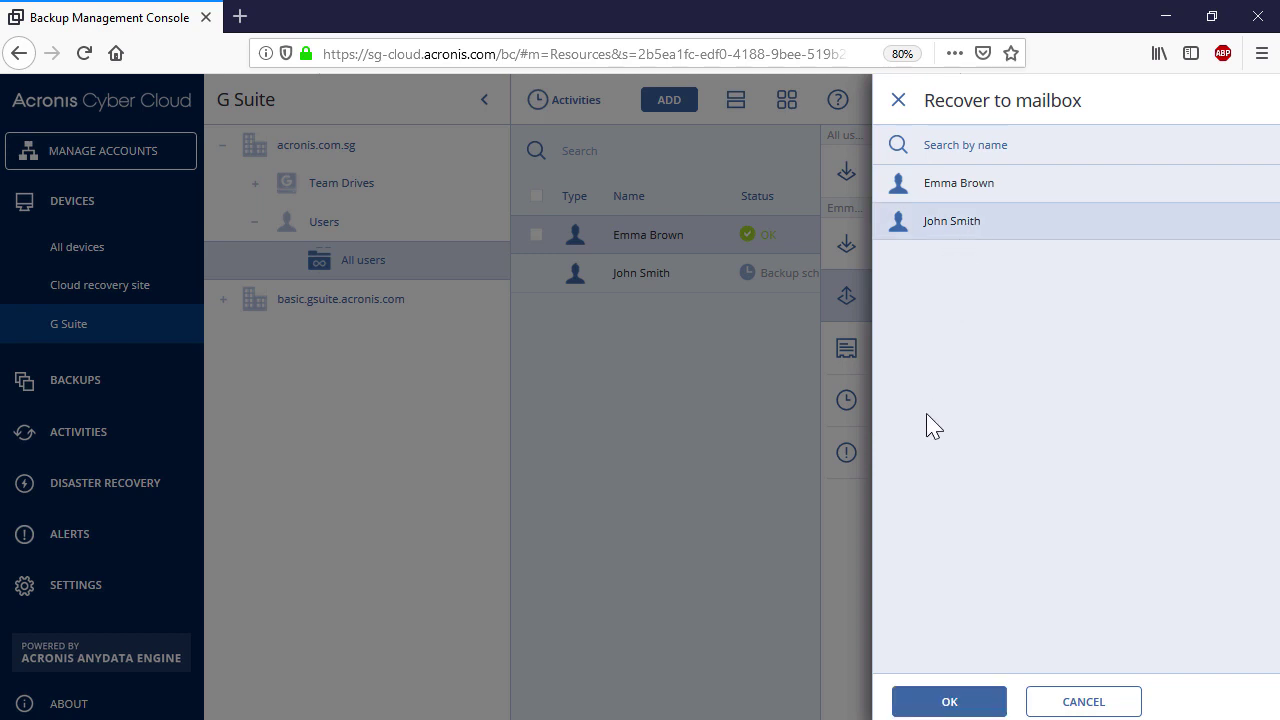
pyautogui.click(994, 703)
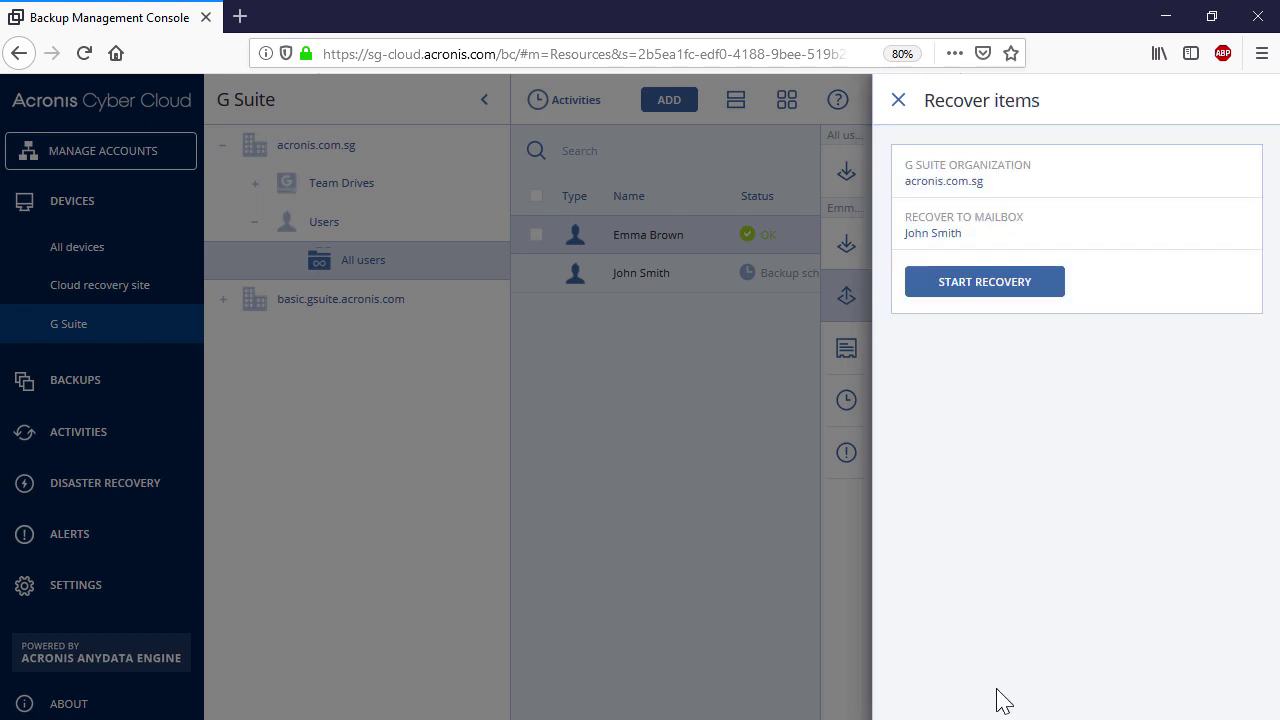
pyautogui.click(990, 292)
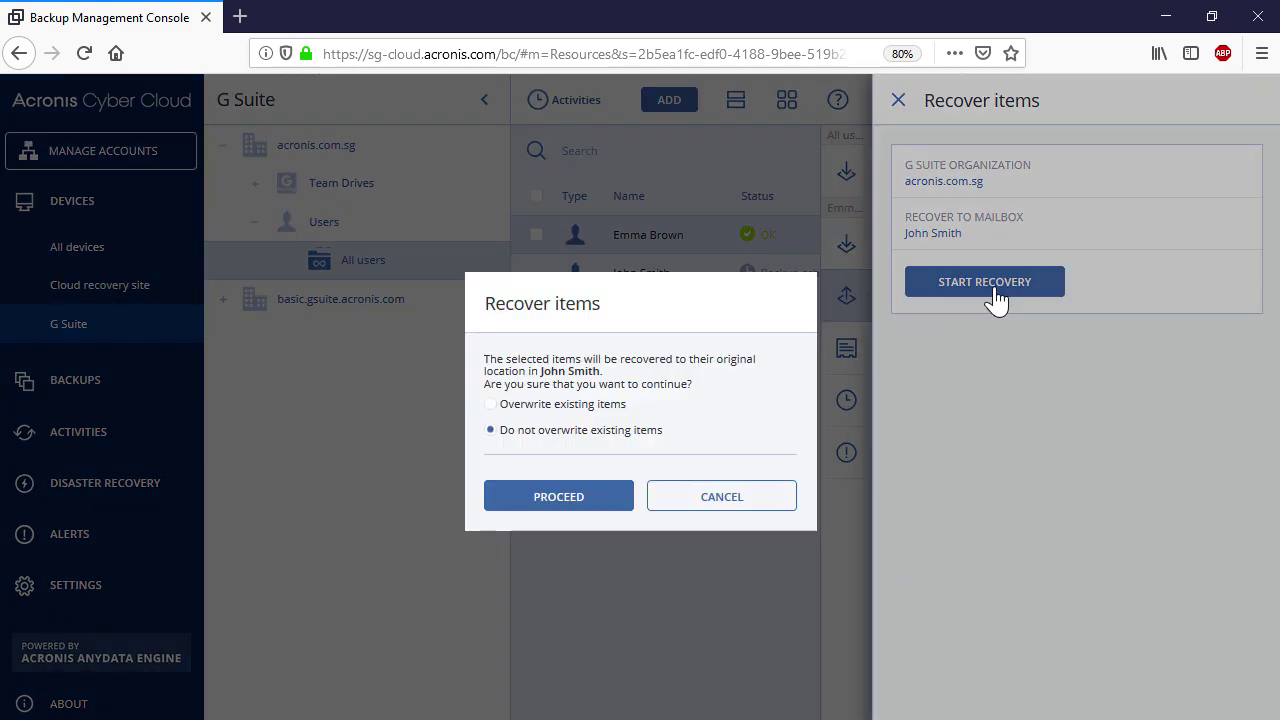
pyautogui.click(610, 505)
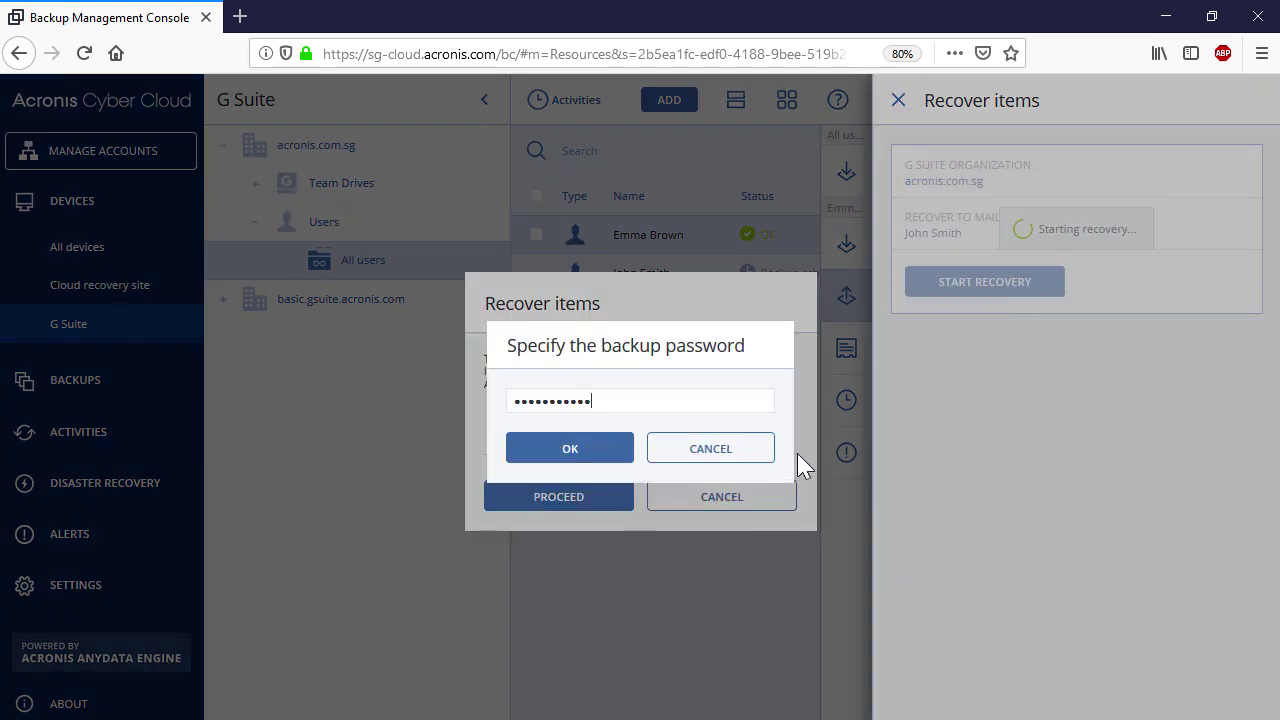
pyautogui.click(575, 452)
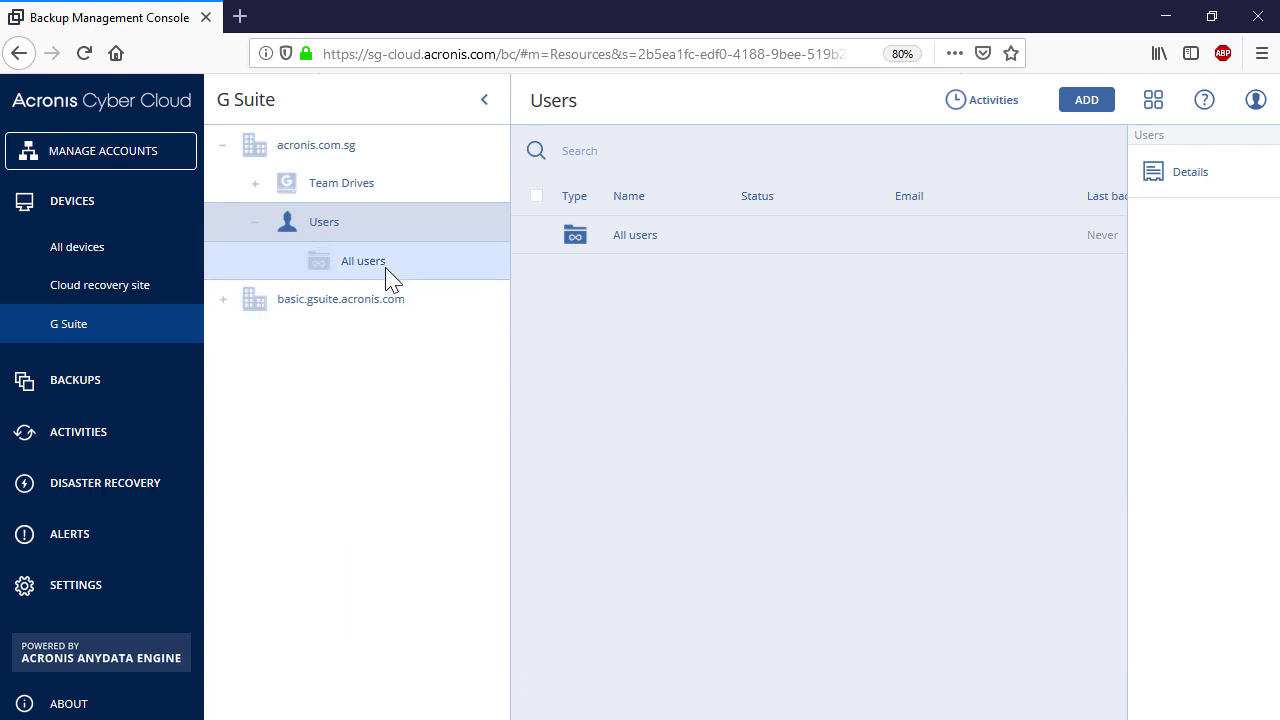
# From All users, choose entire-mailbox recovery from the same user's Gmail backup
pyautogui.click(385, 272)
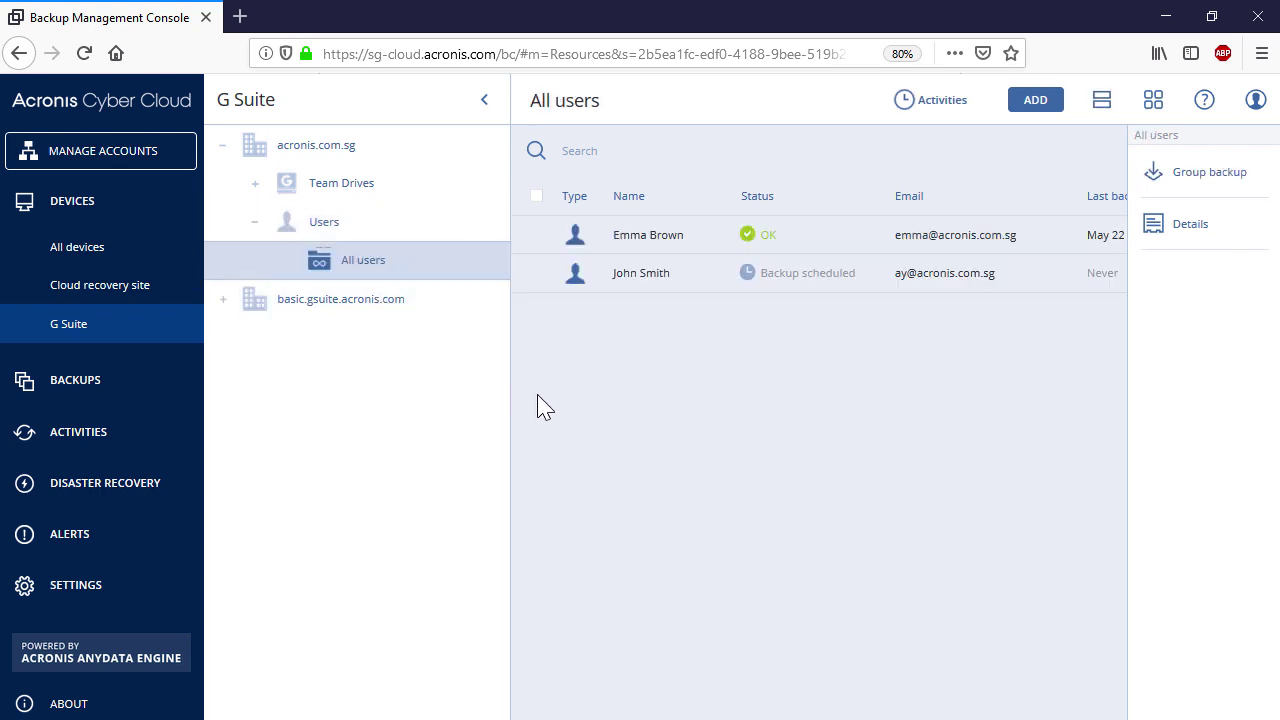
pyautogui.click(810, 245)
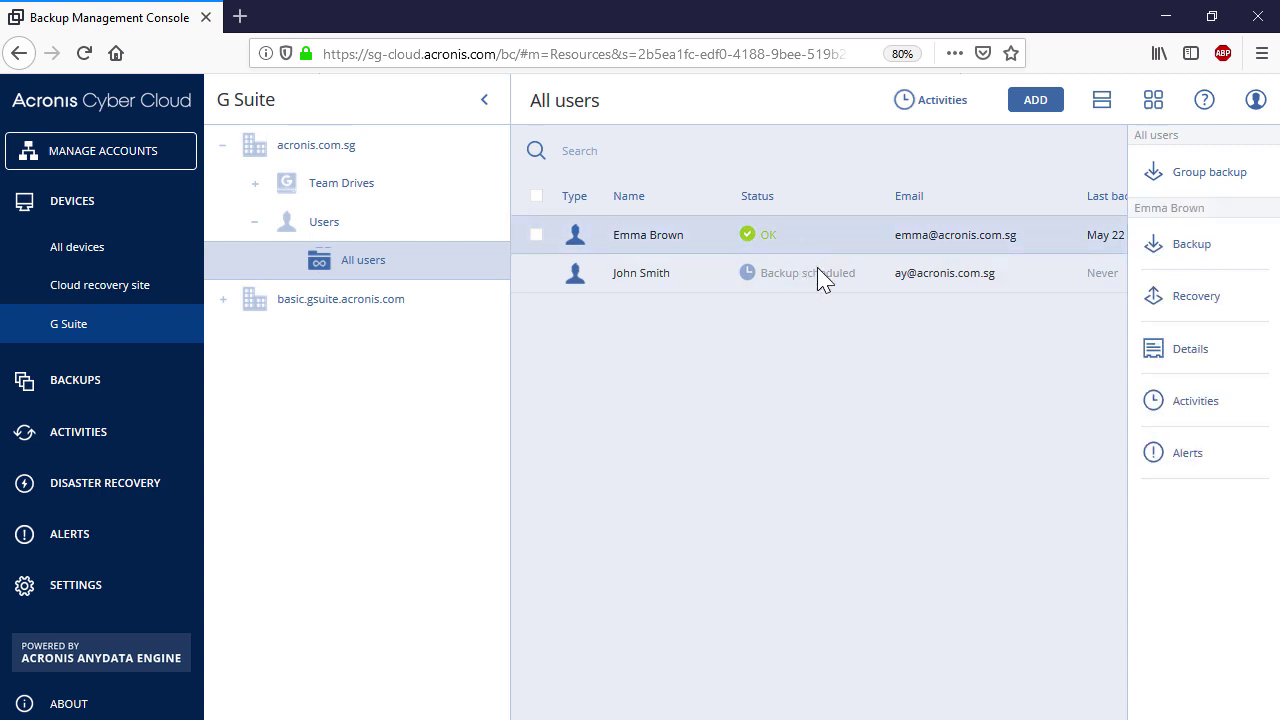
pyautogui.click(1178, 308)
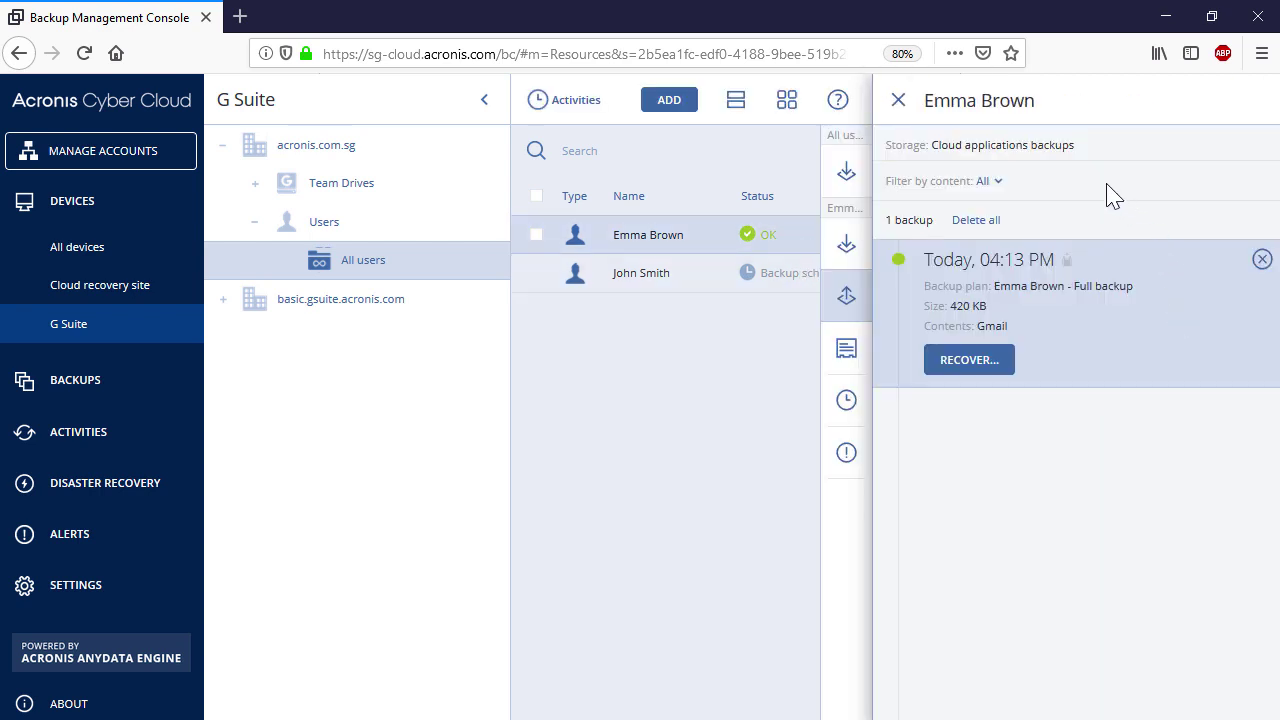
pyautogui.click(997, 183)
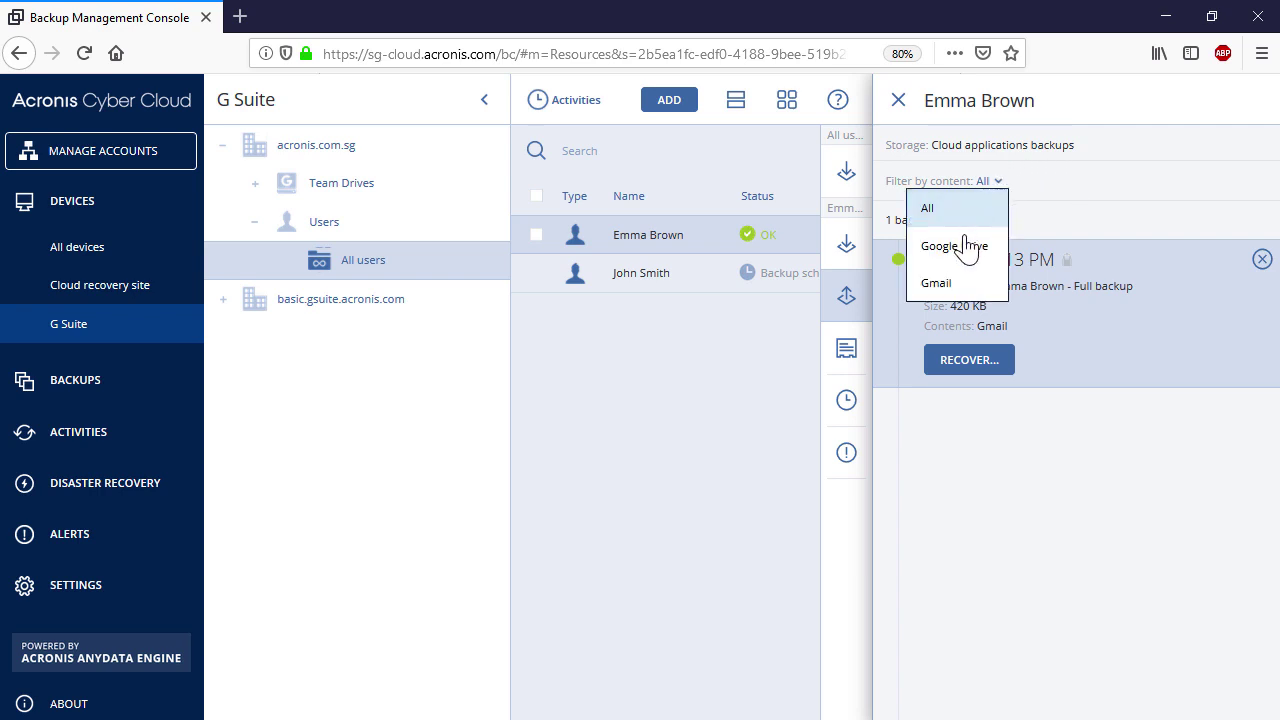
pyautogui.click(965, 284)
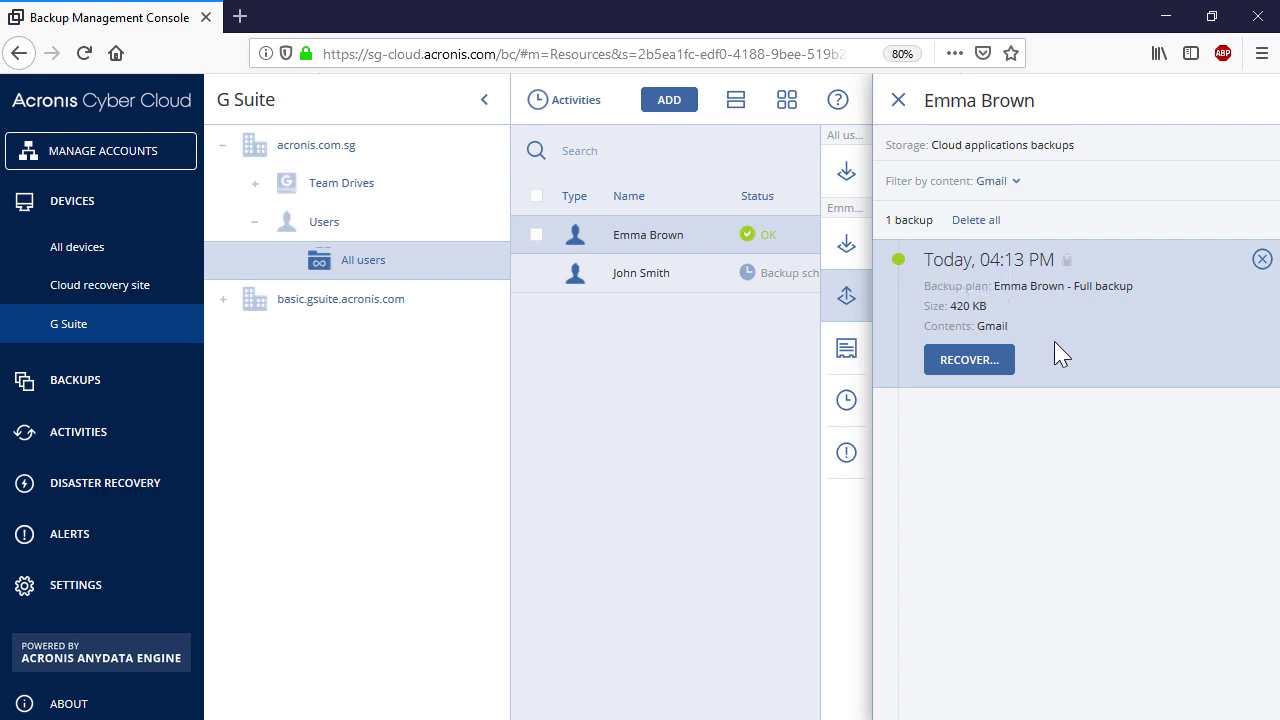
pyautogui.click(994, 364)
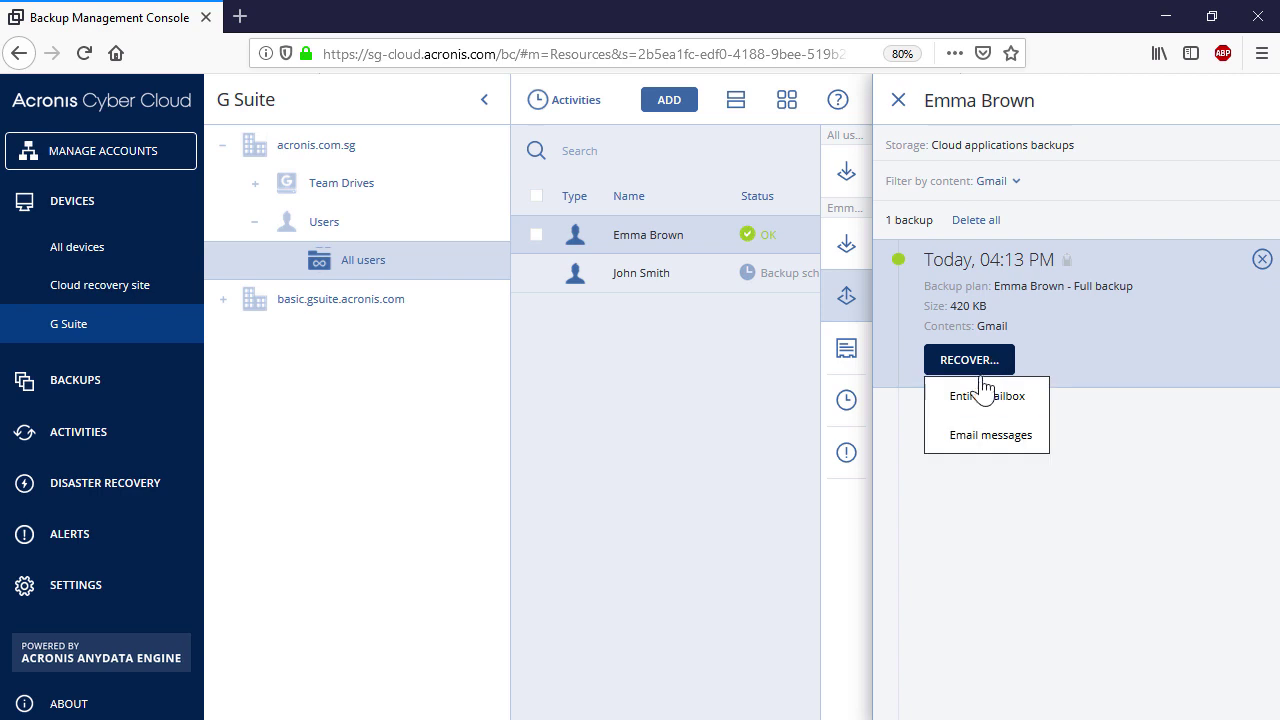
pyautogui.click(980, 404)
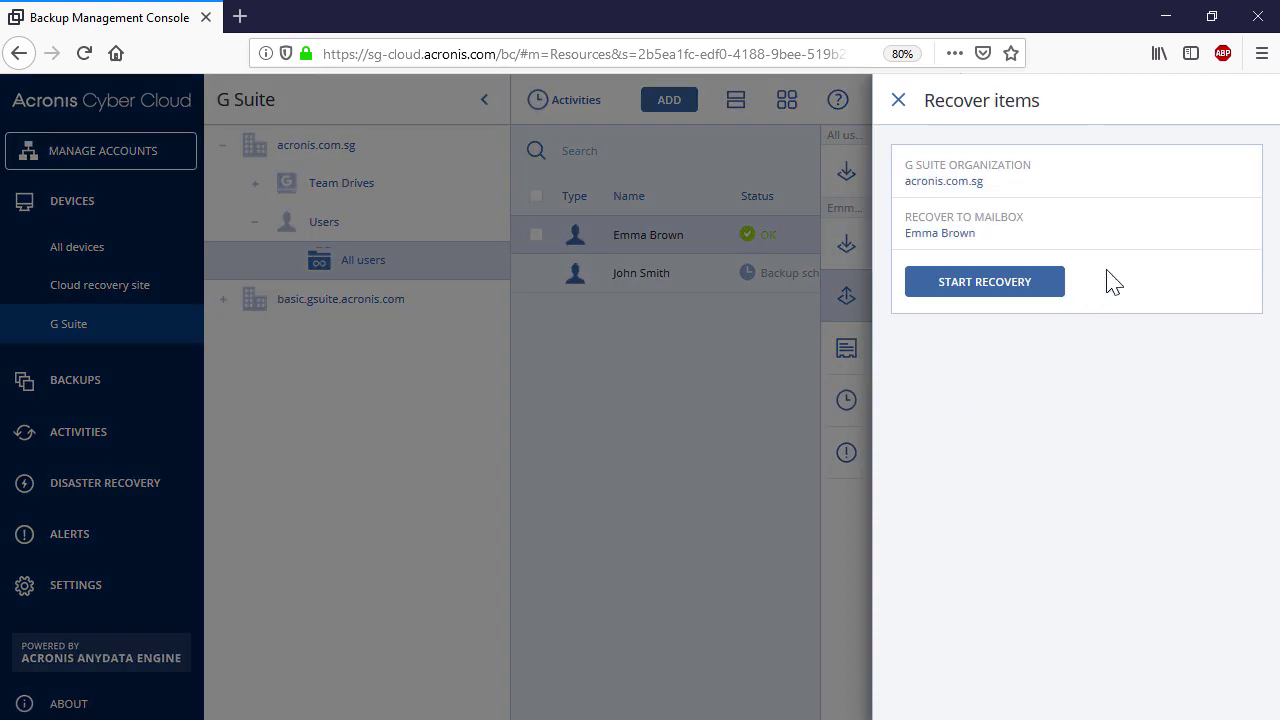
# Recover into the second user's mailbox in basic.gsuite.acronis.com without overwriting existing items
pyautogui.click(1090, 183)
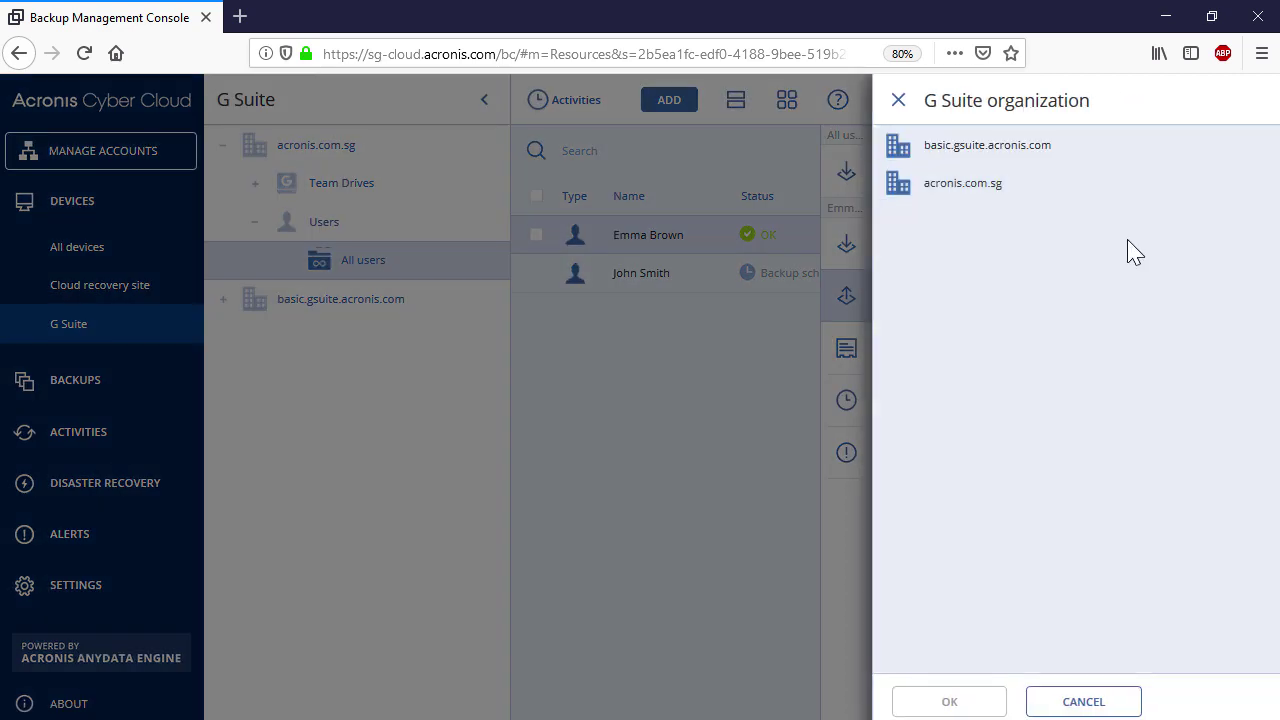
pyautogui.click(1075, 150)
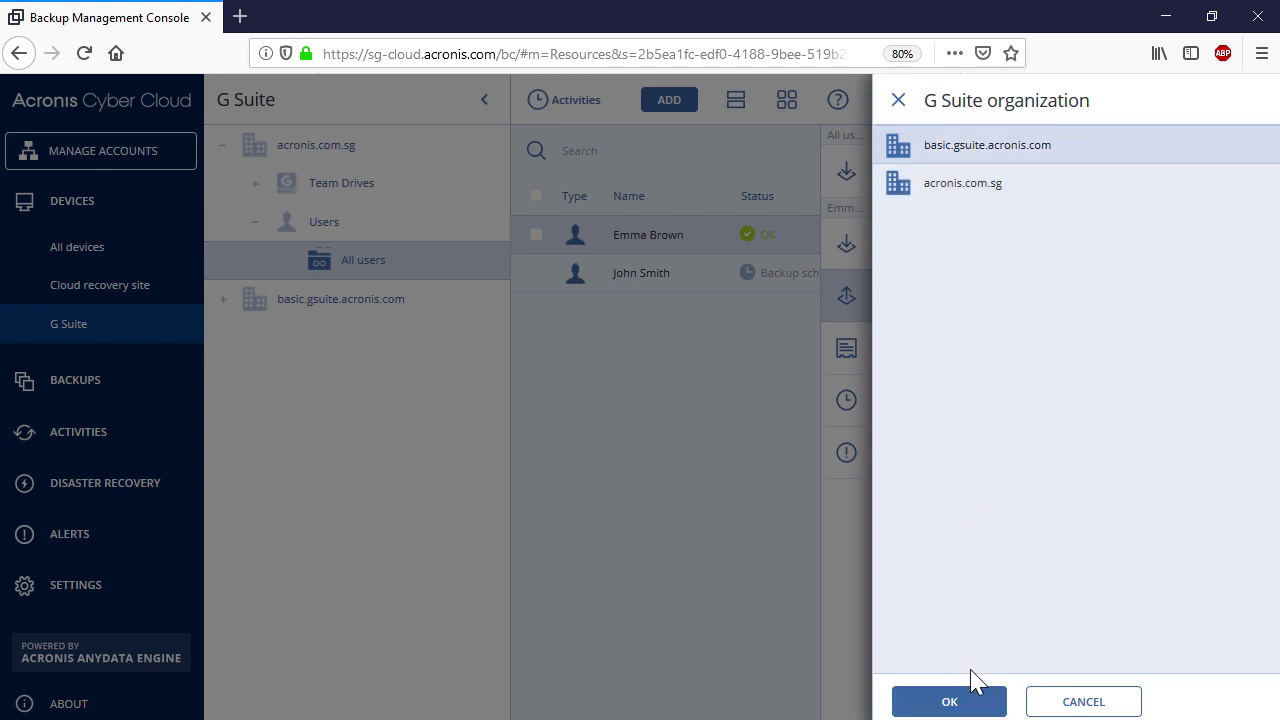
pyautogui.click(972, 700)
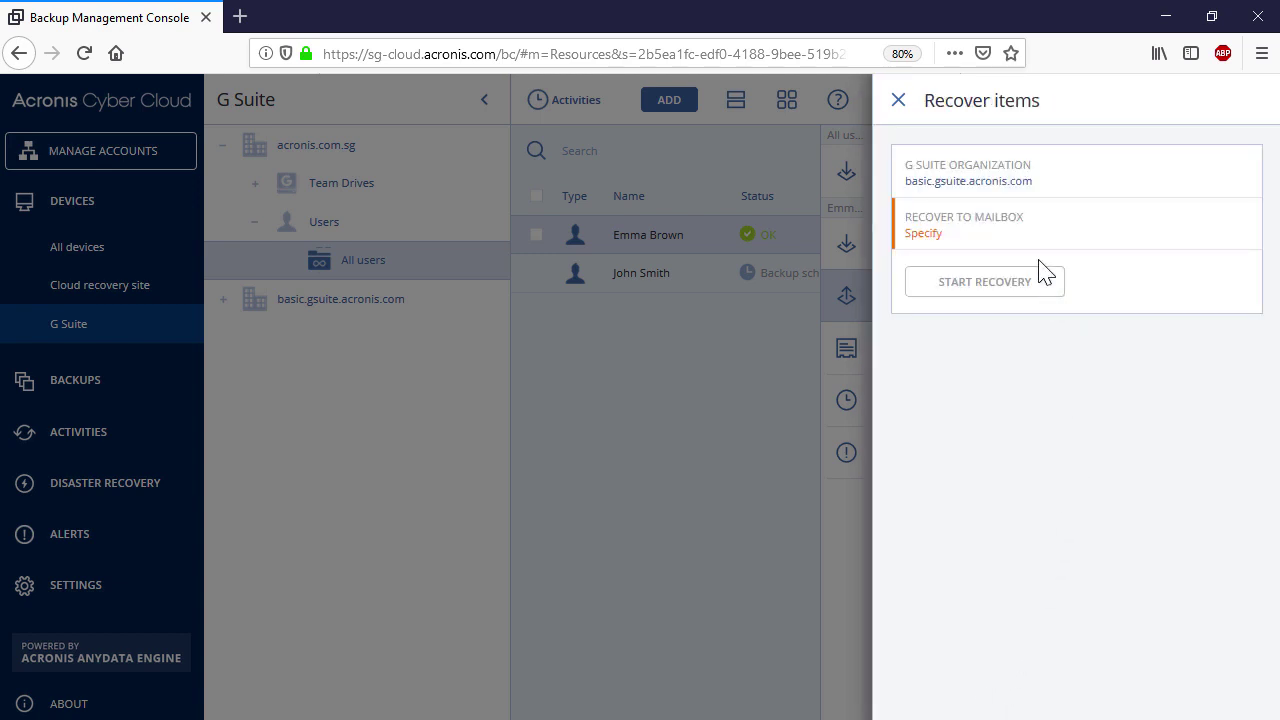
pyautogui.click(1011, 230)
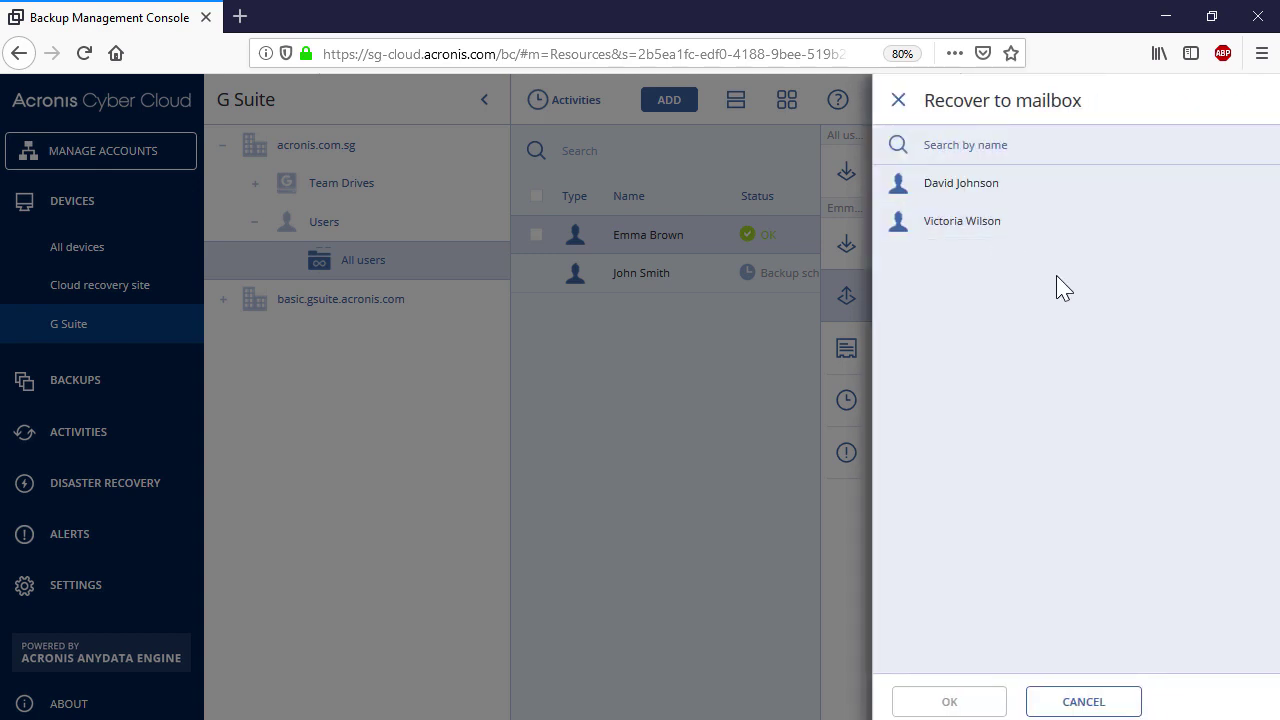
pyautogui.click(1001, 229)
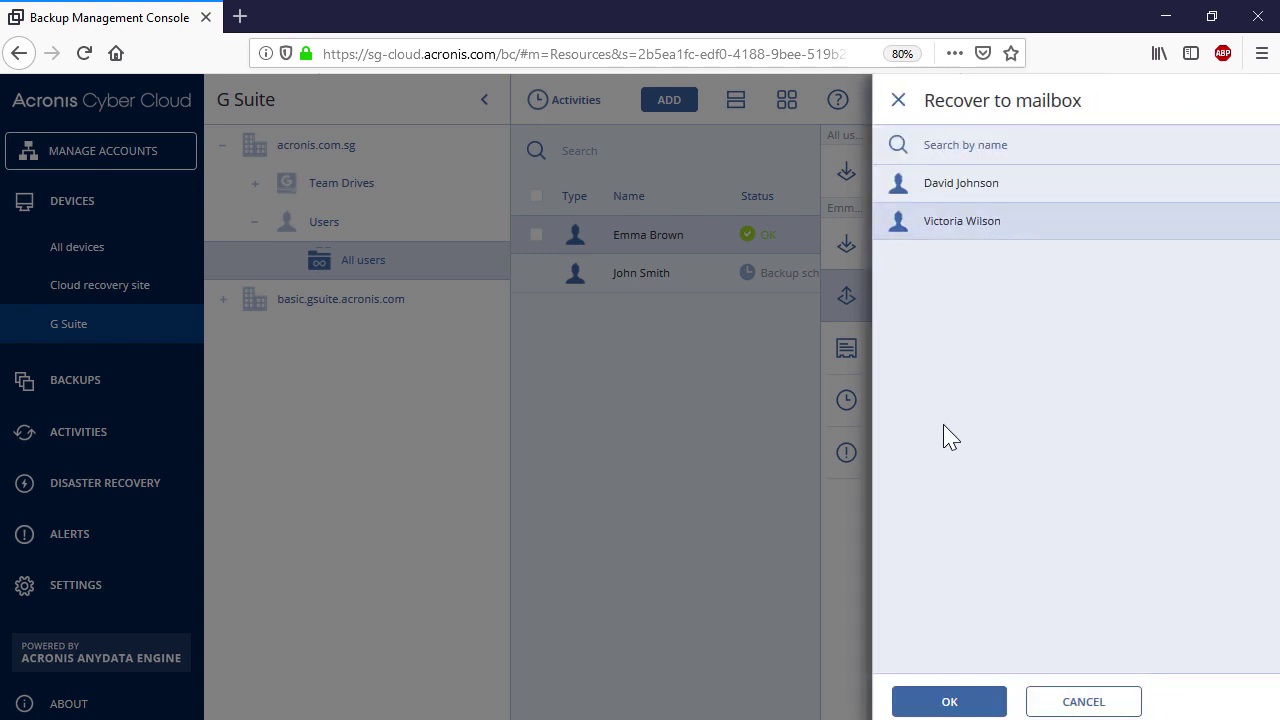
pyautogui.click(976, 697)
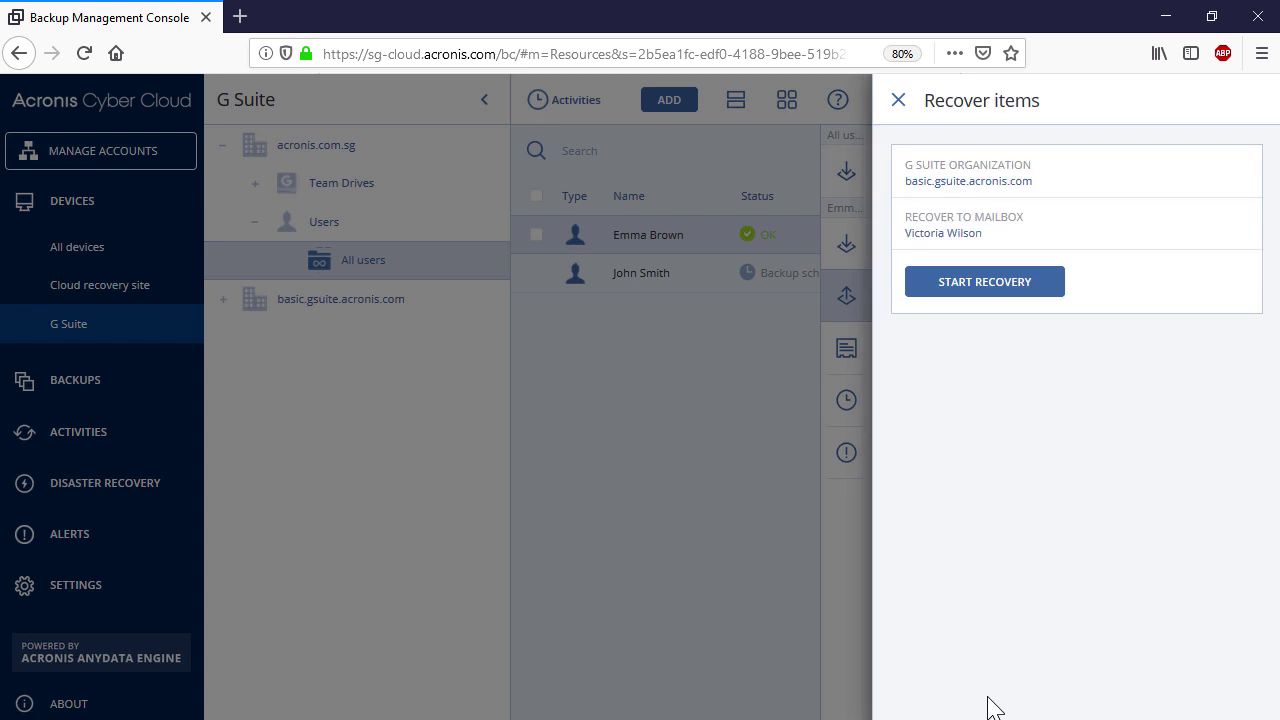
pyautogui.click(1005, 288)
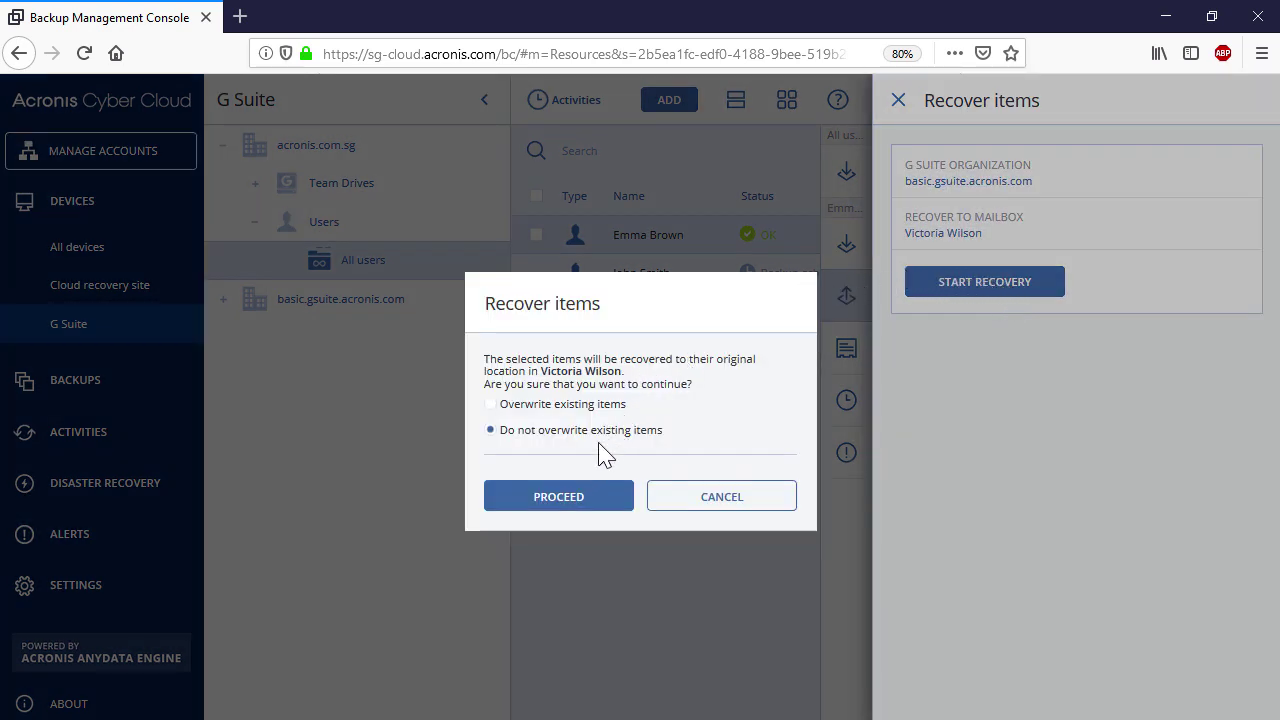
pyautogui.click(587, 509)
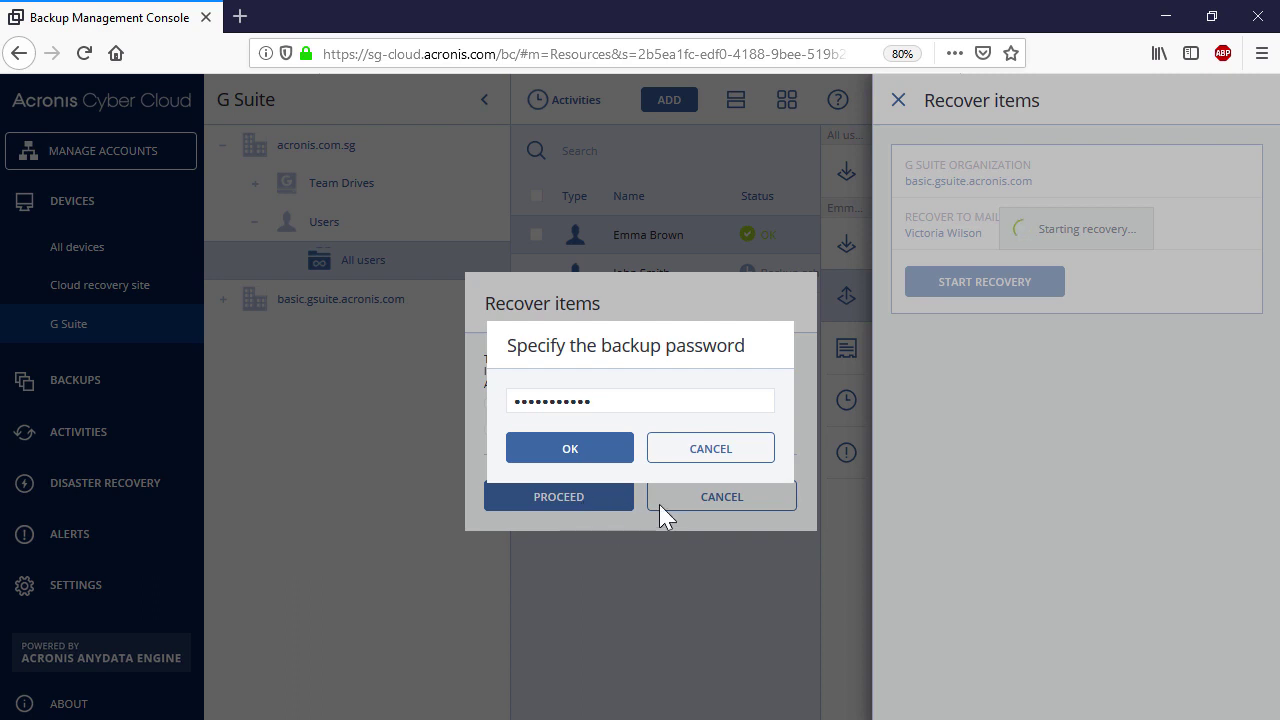
pyautogui.click(588, 440)
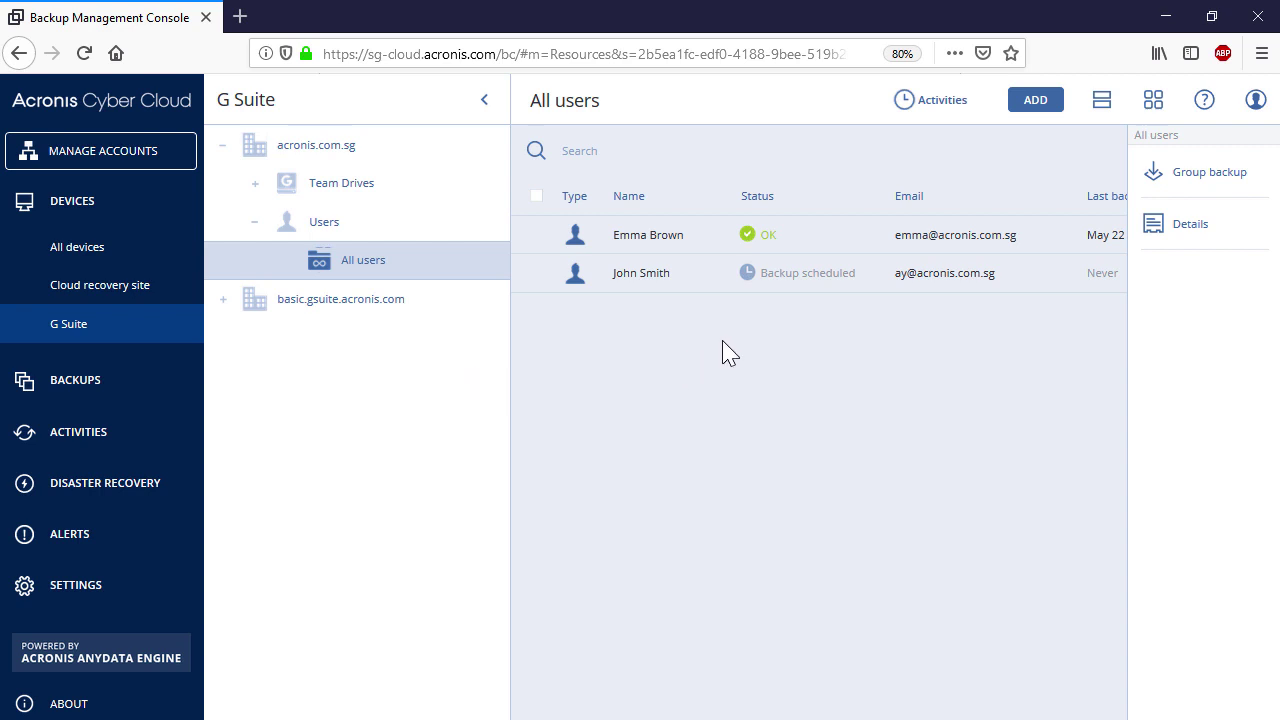
# Open the user's Gmail backup to browse email messages, entering the backup password
pyautogui.click(818, 248)
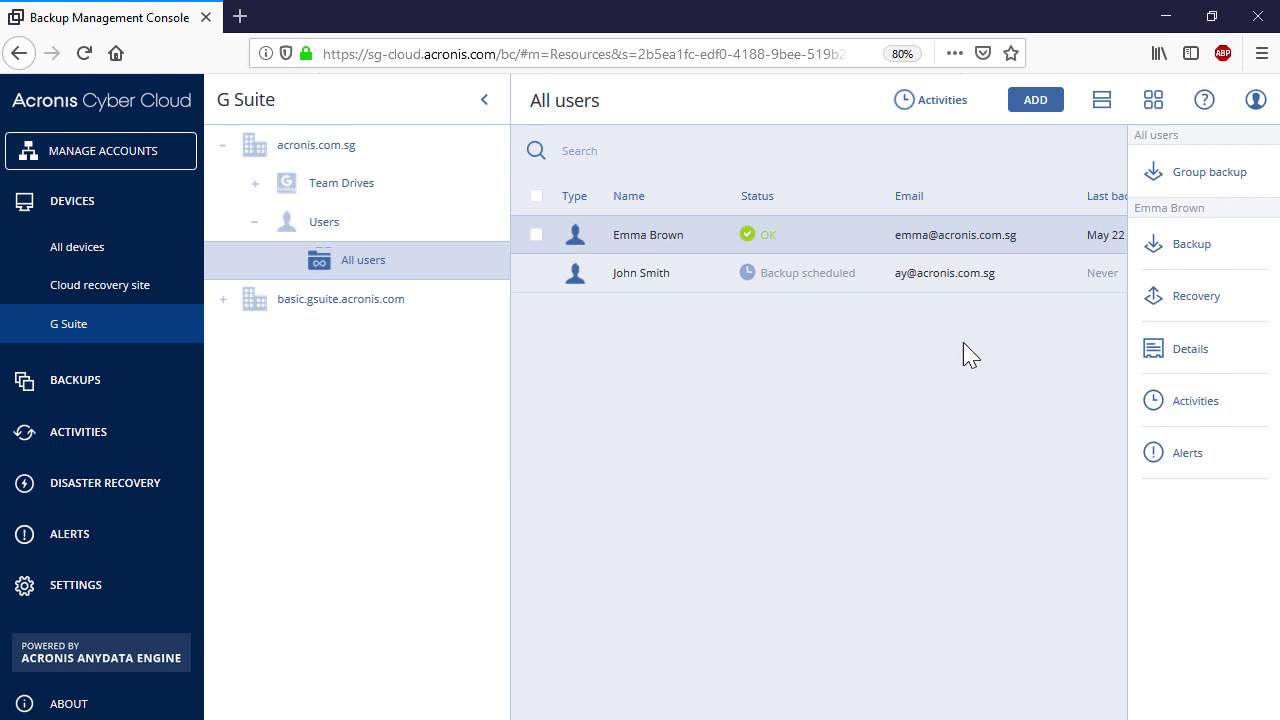
pyautogui.click(1200, 302)
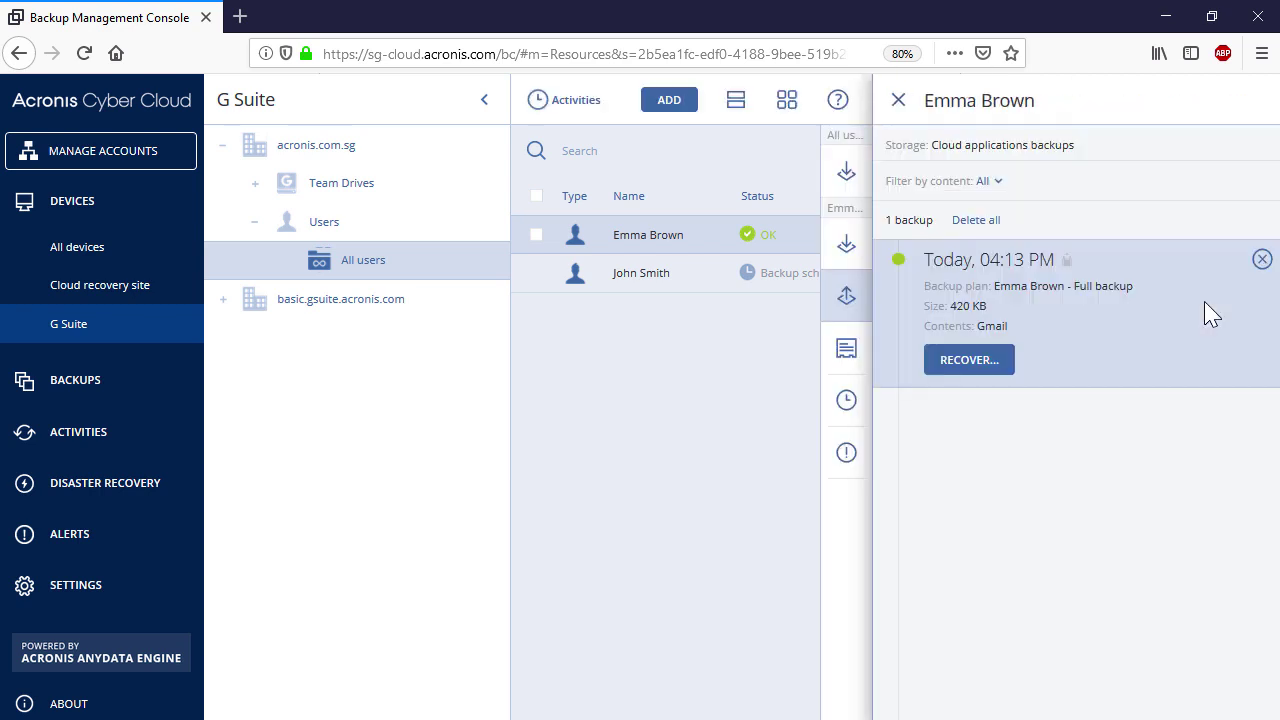
pyautogui.click(995, 182)
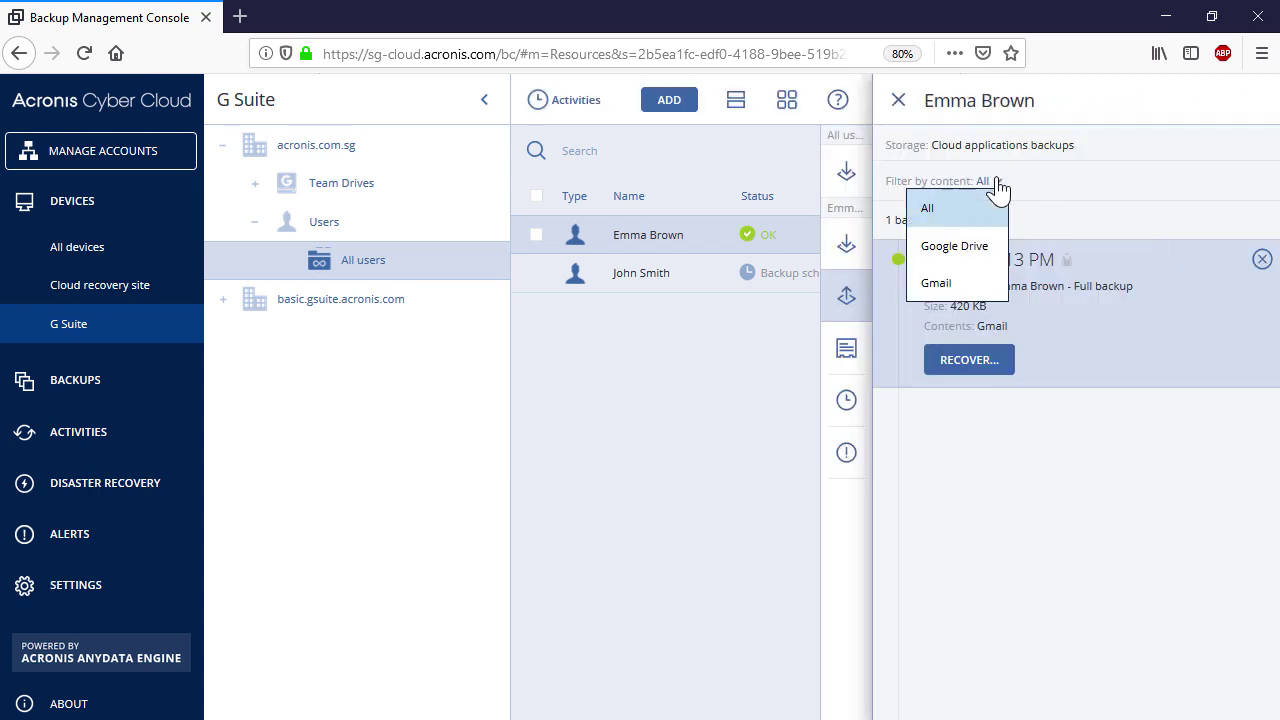
pyautogui.click(966, 284)
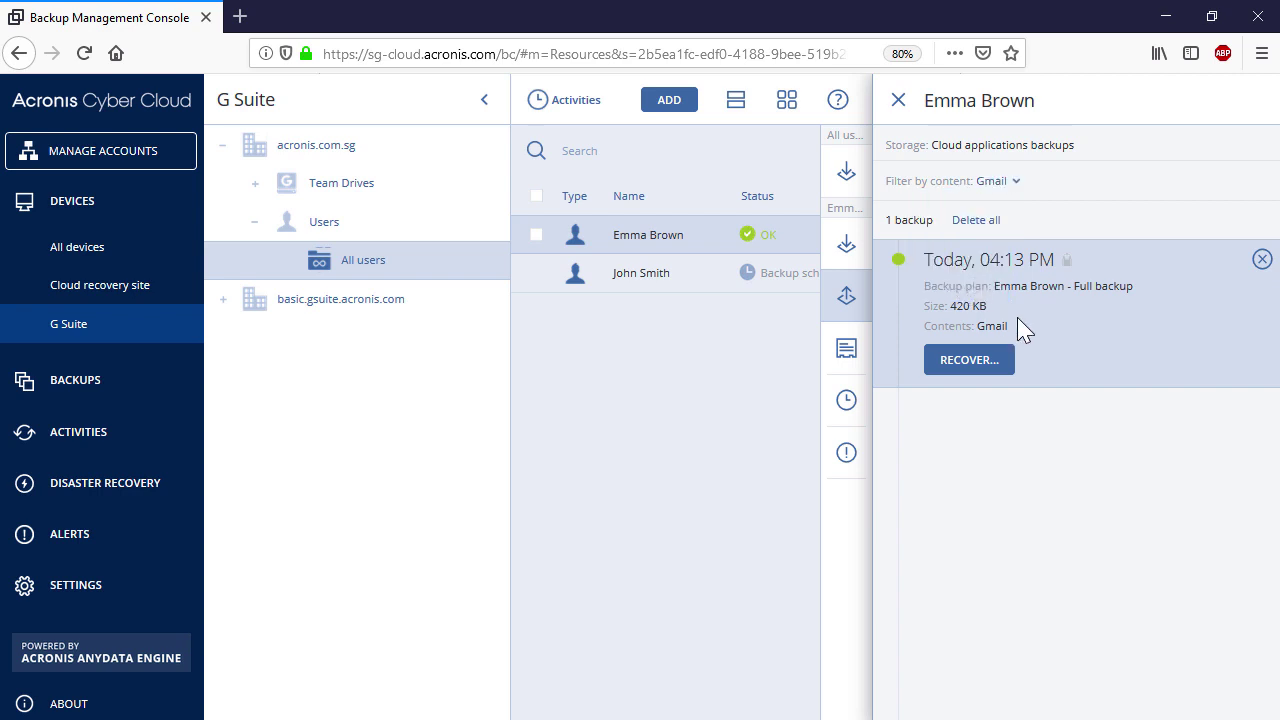
pyautogui.click(998, 364)
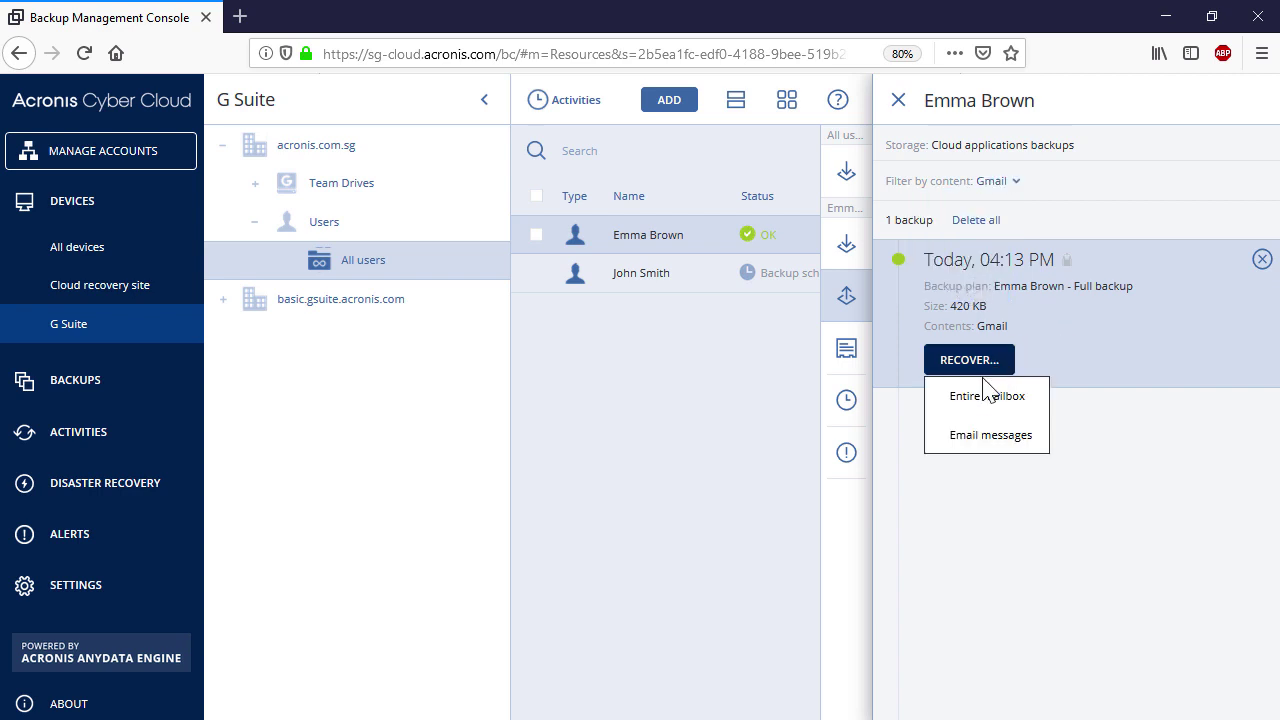
pyautogui.click(972, 436)
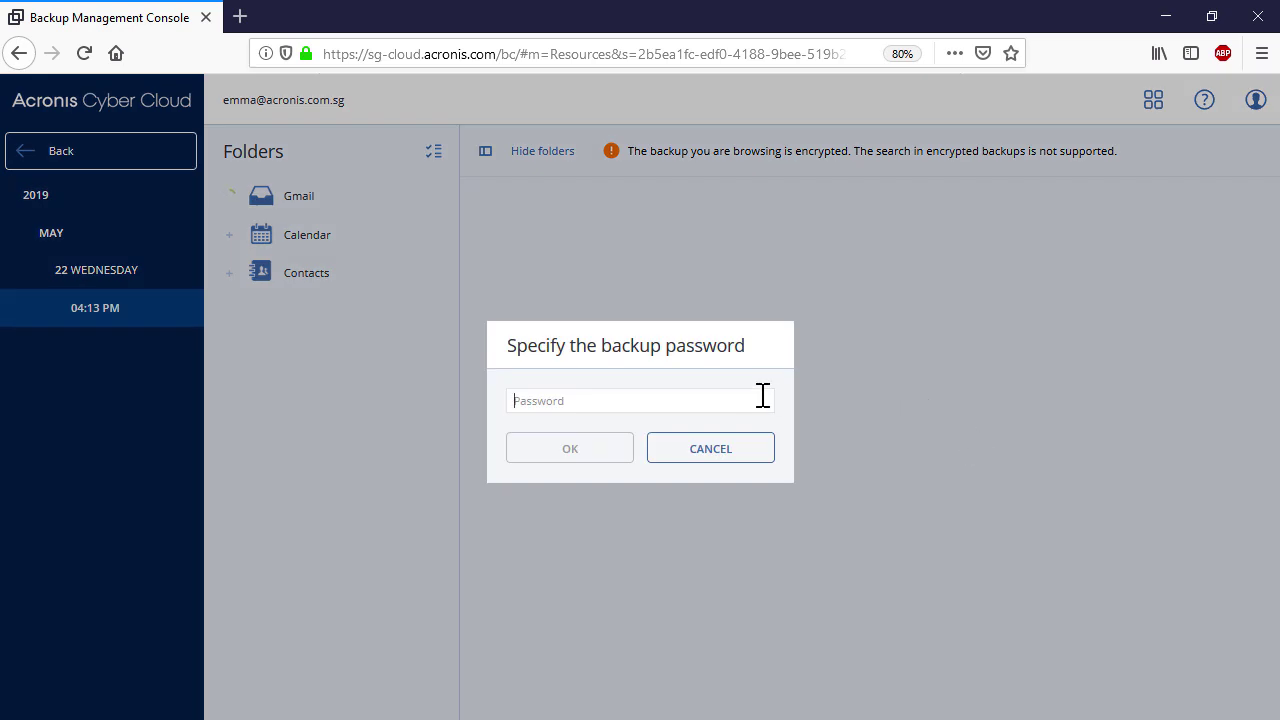
pyautogui.write('•••••••••••')
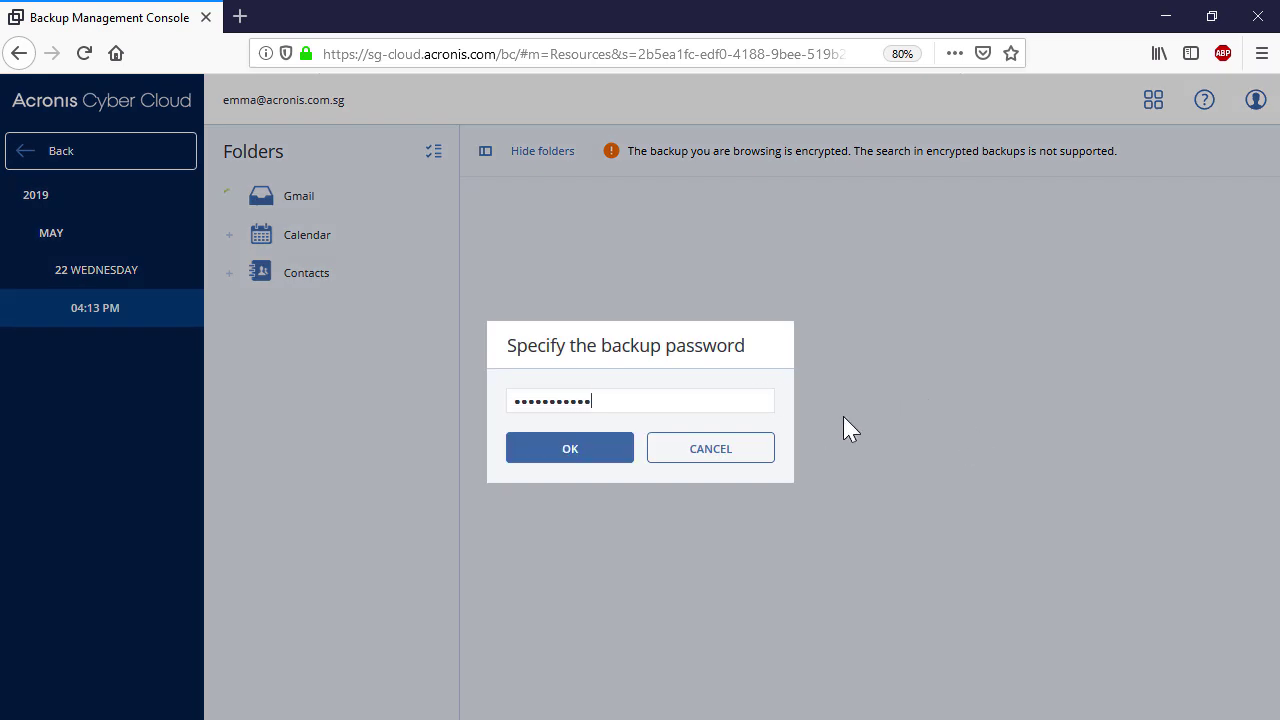
pyautogui.click(608, 451)
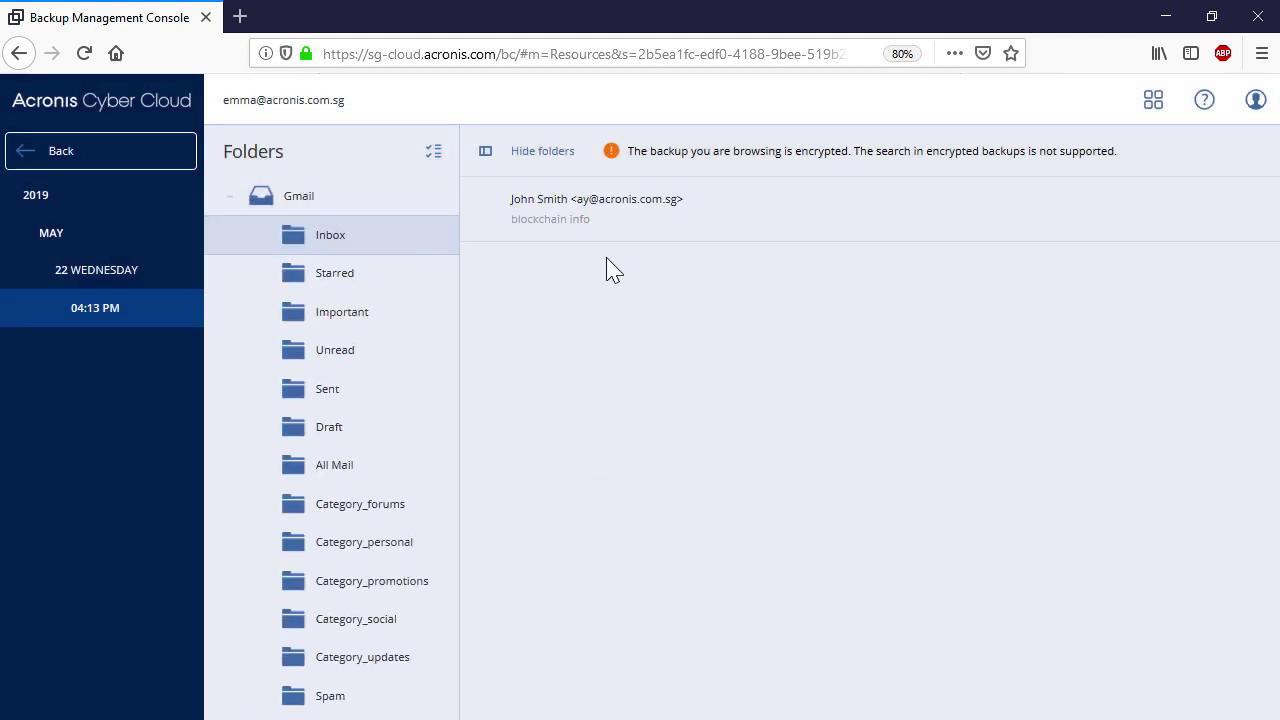
# Preview the blockchain info message and save its Blockchain.docx attachment to the computer
pyautogui.click(657, 220)
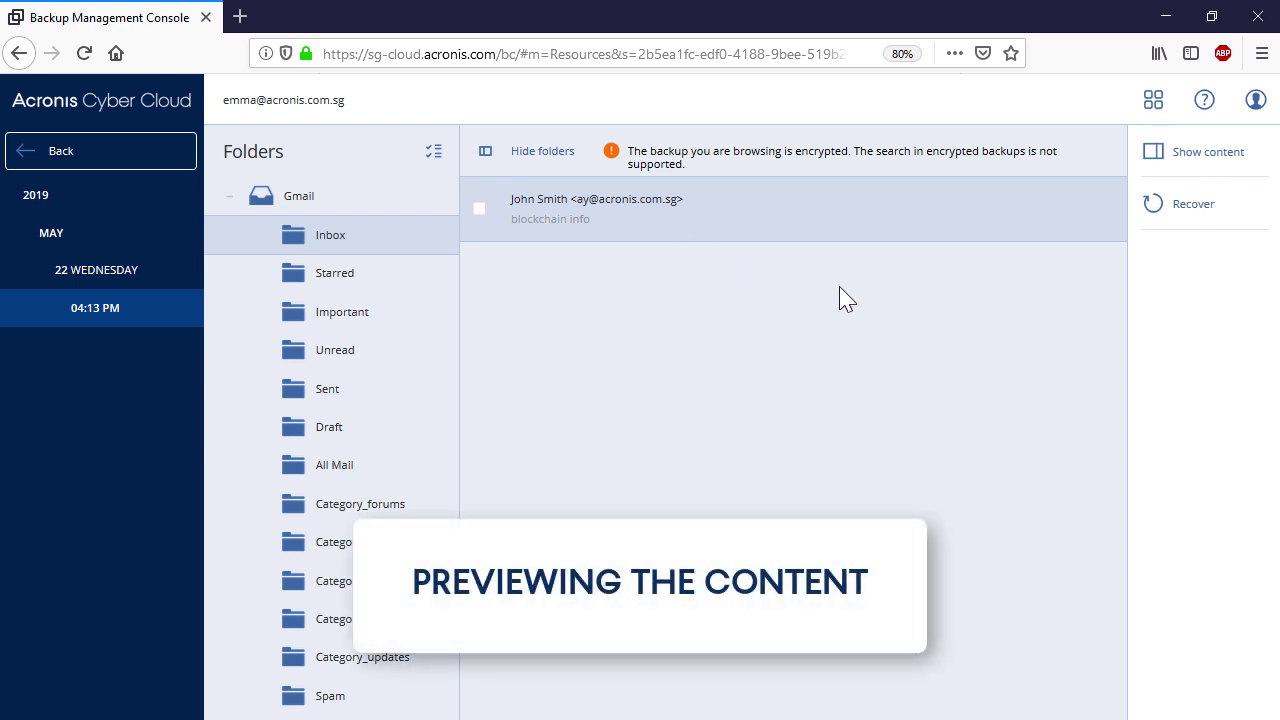
pyautogui.click(1174, 170)
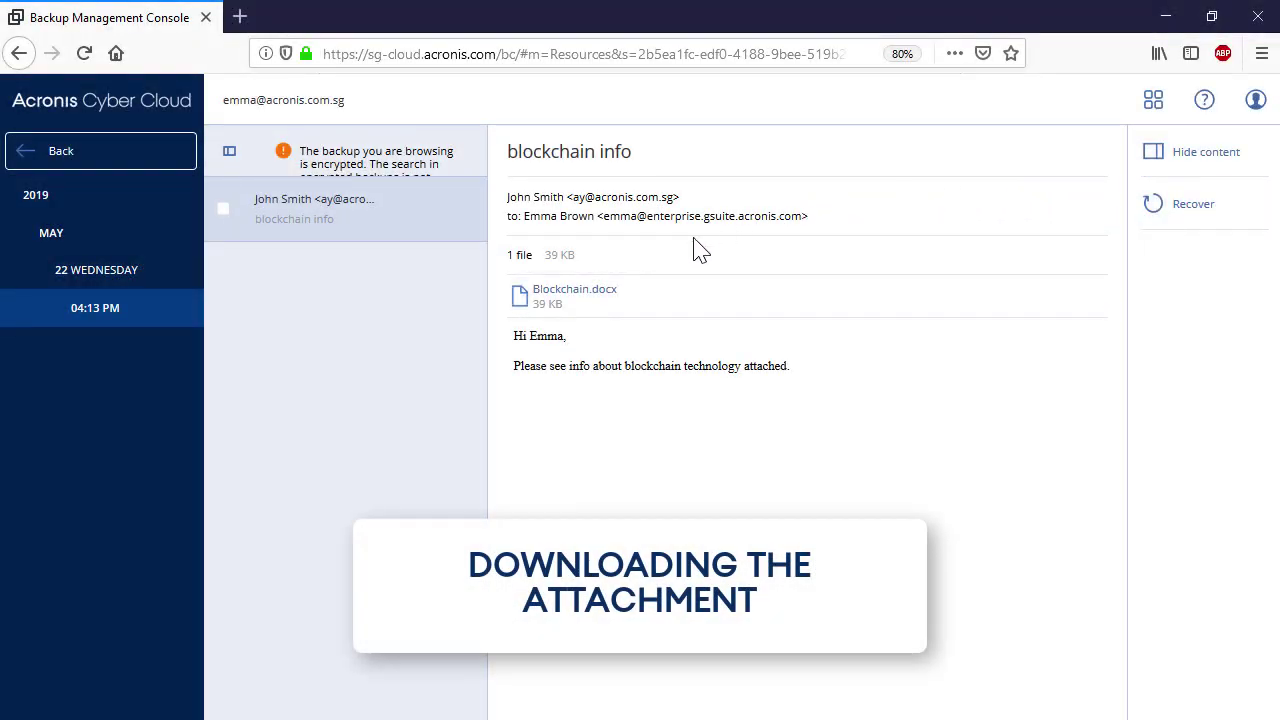
pyautogui.click(606, 298)
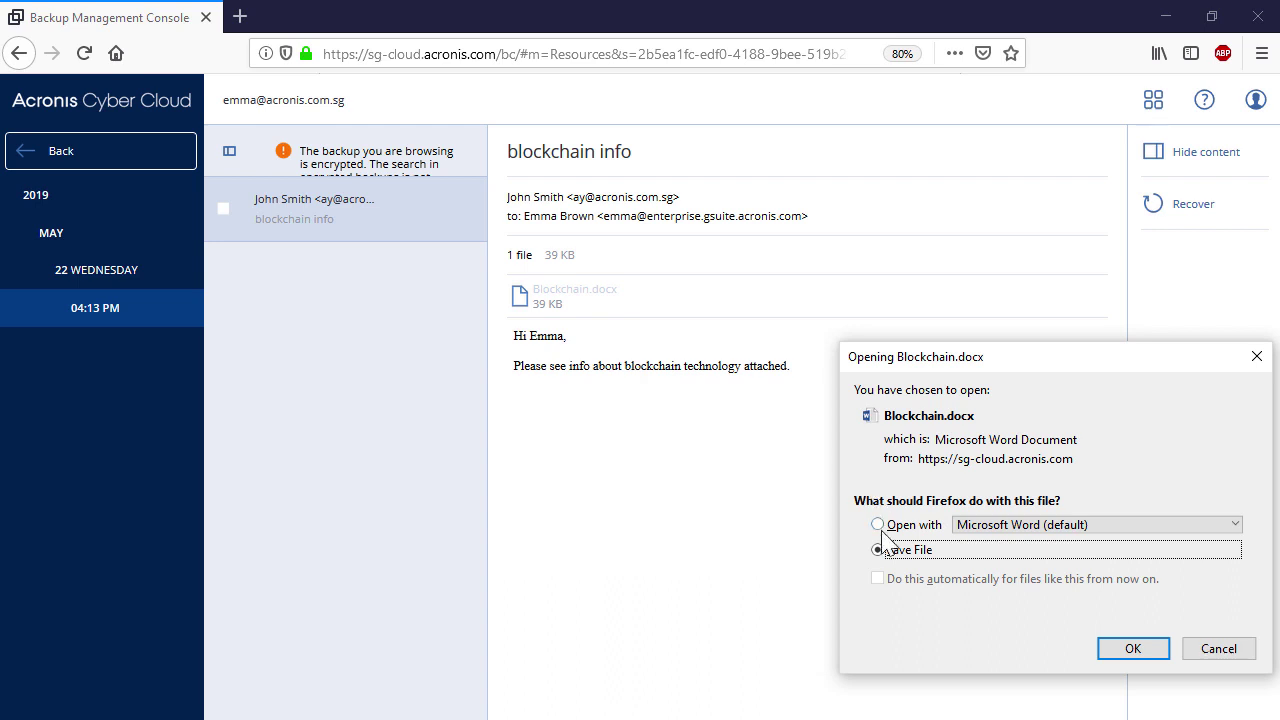
pyautogui.click(1133, 648)
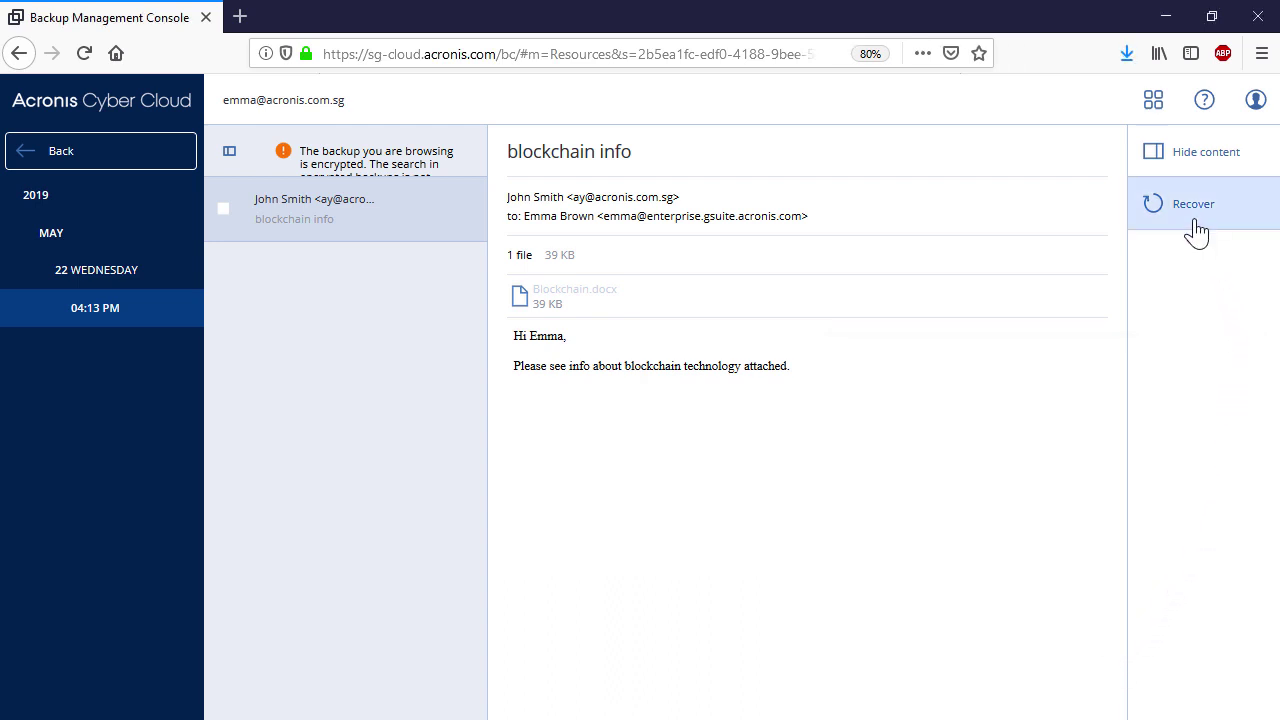
pyautogui.click(1195, 230)
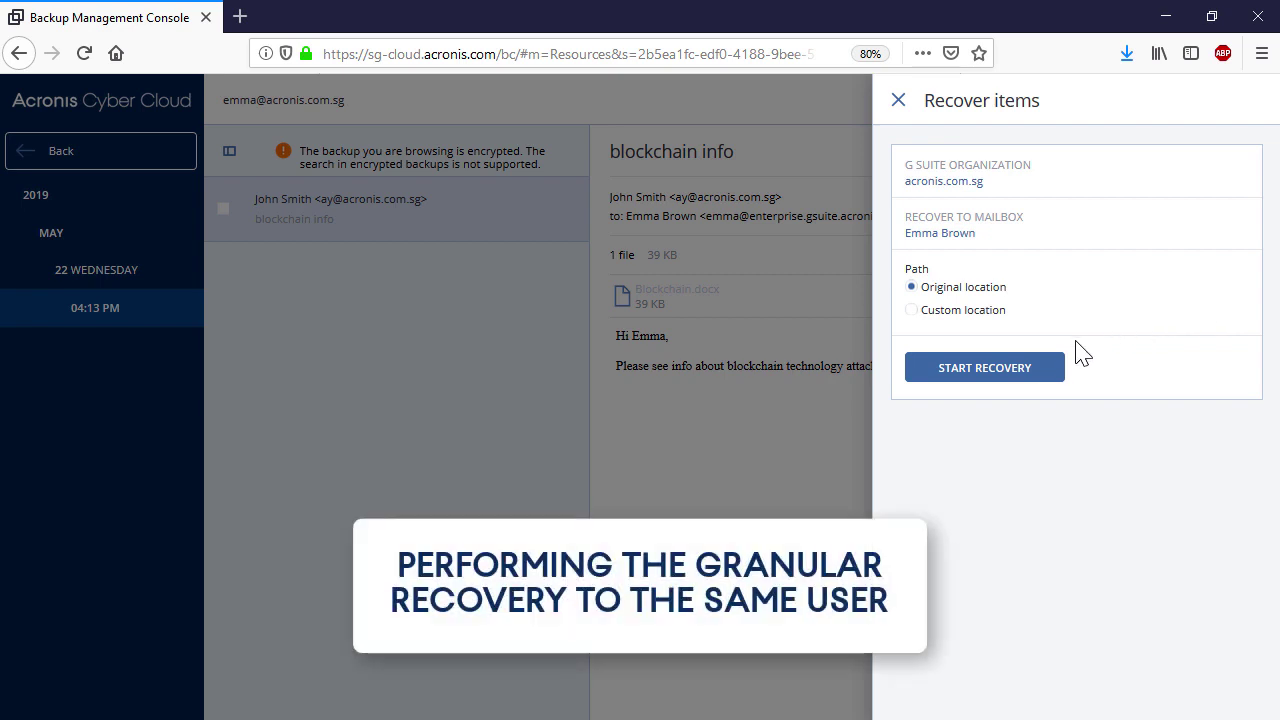
# Recover the blockchain info message to its original location without overwriting, confirming the backup password
pyautogui.click(1054, 374)
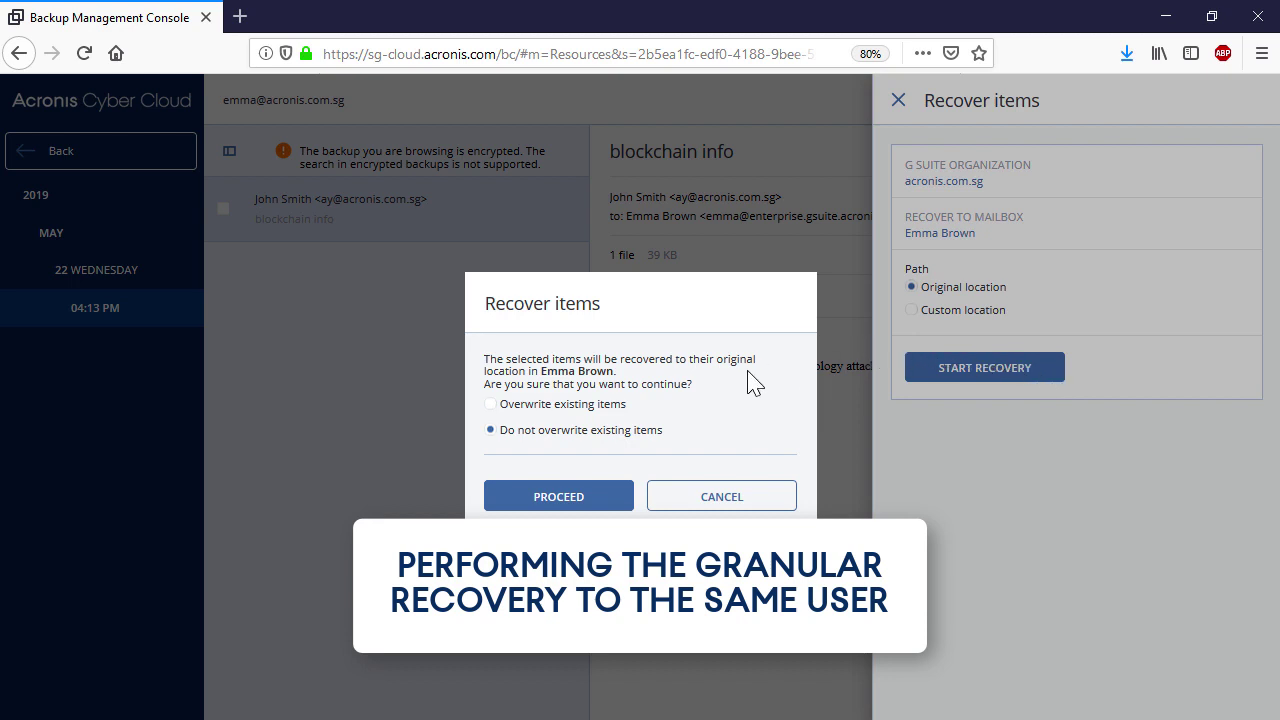
pyautogui.click(558, 503)
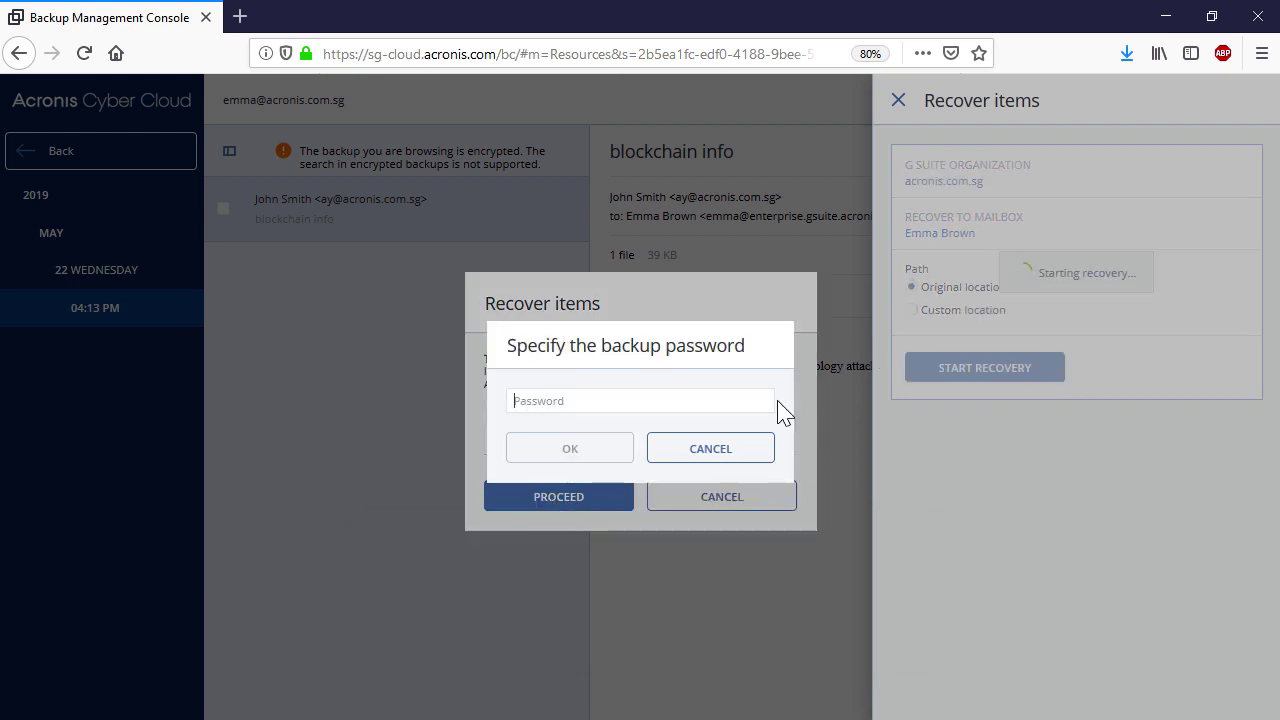
pyautogui.write('•••')
pyautogui.click(629, 441)
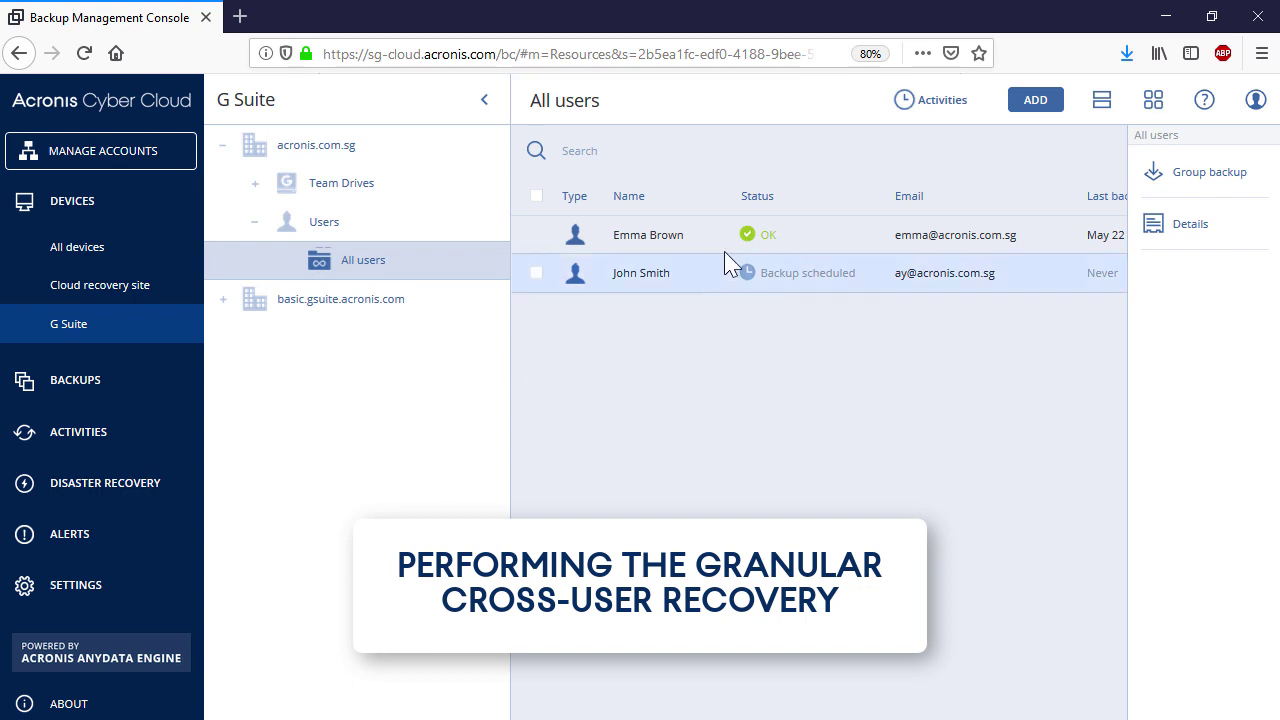
# Select the blockchain info message in the user's Gmail backup for recovery
pyautogui.click(733, 244)
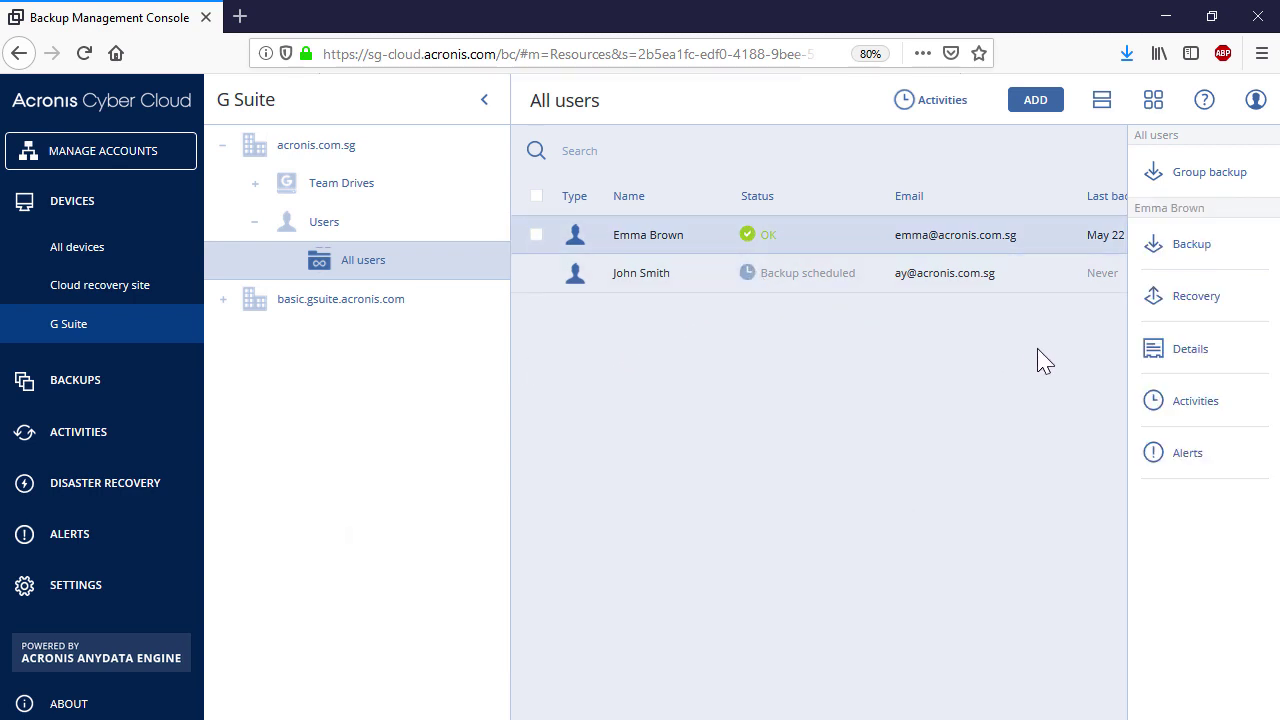
pyautogui.click(1188, 312)
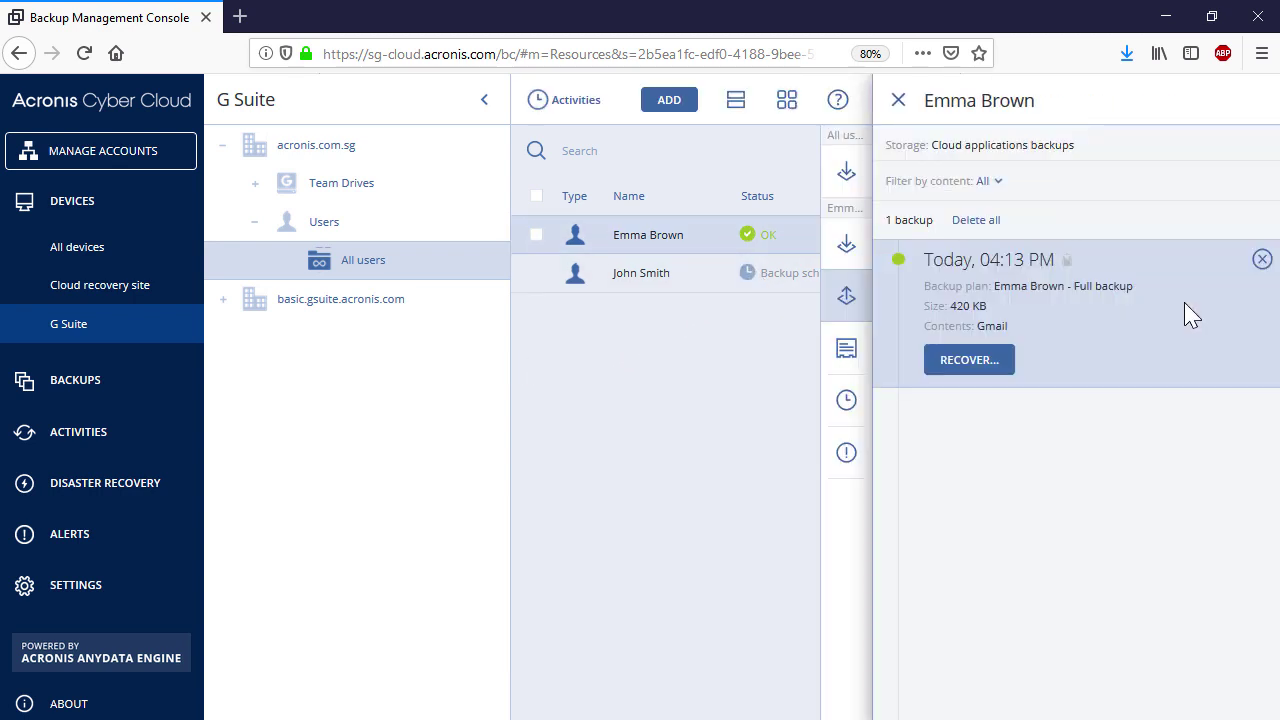
pyautogui.click(998, 183)
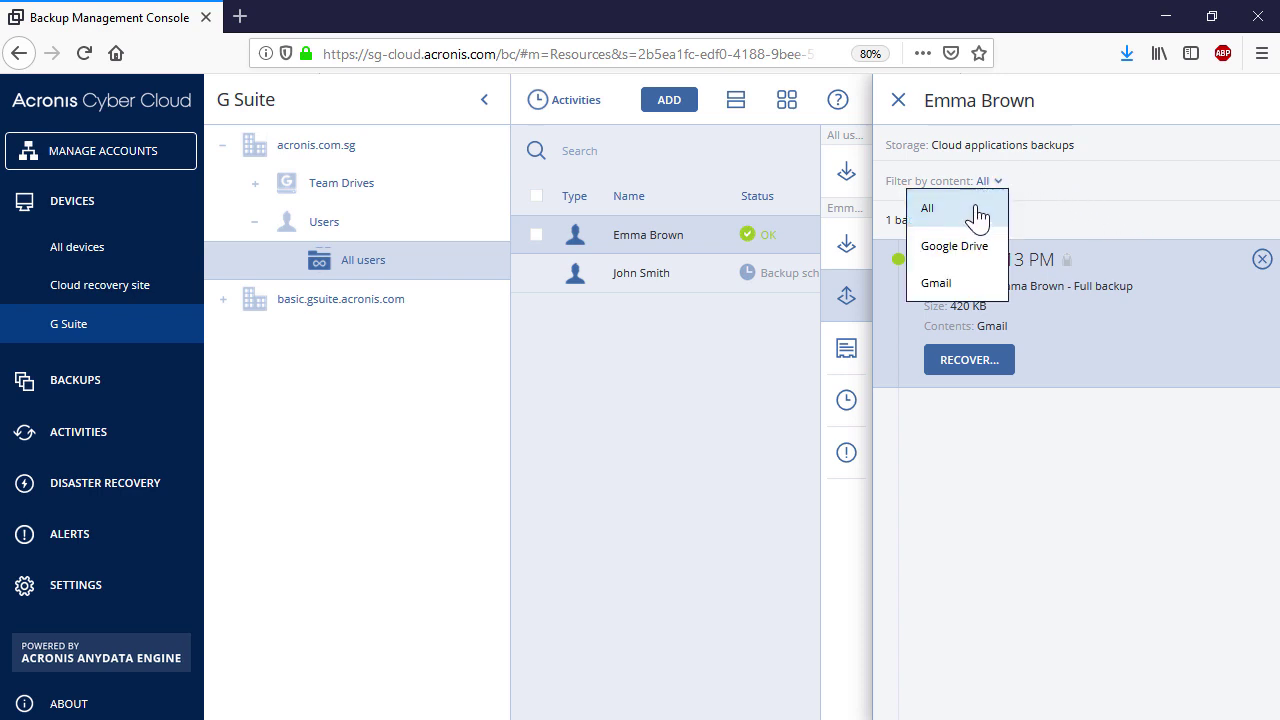
pyautogui.click(962, 279)
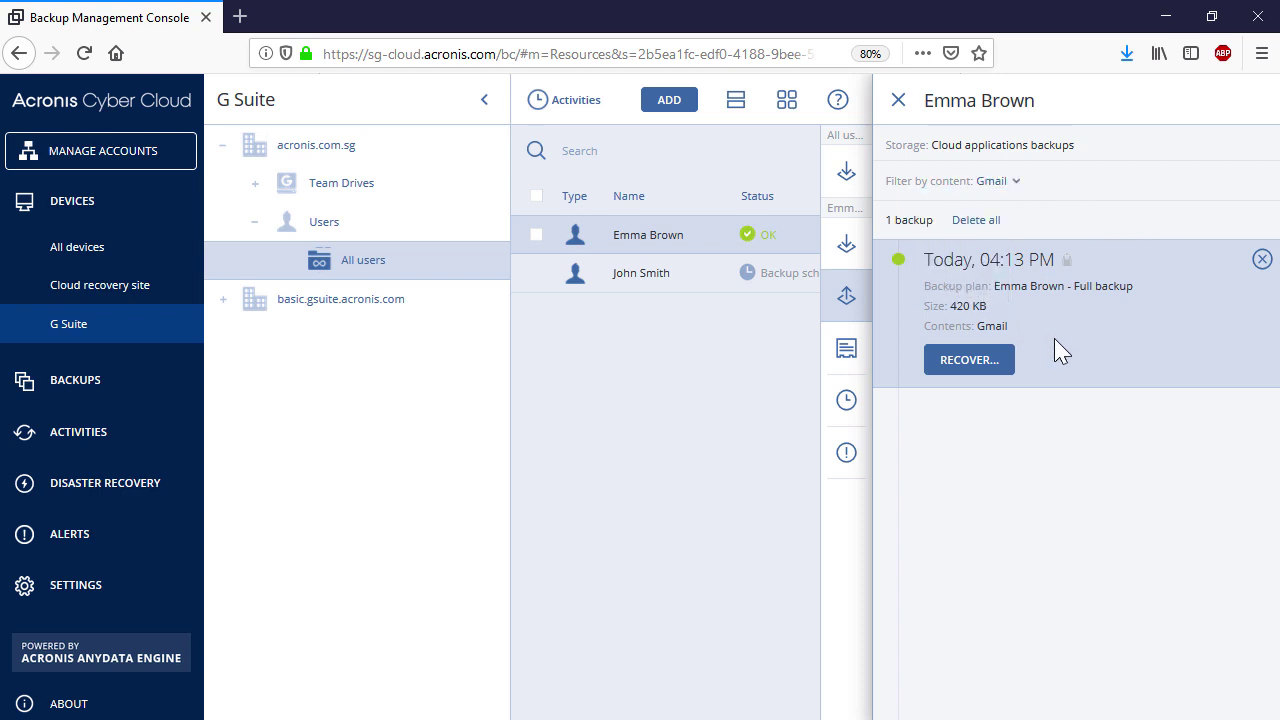
pyautogui.click(1006, 368)
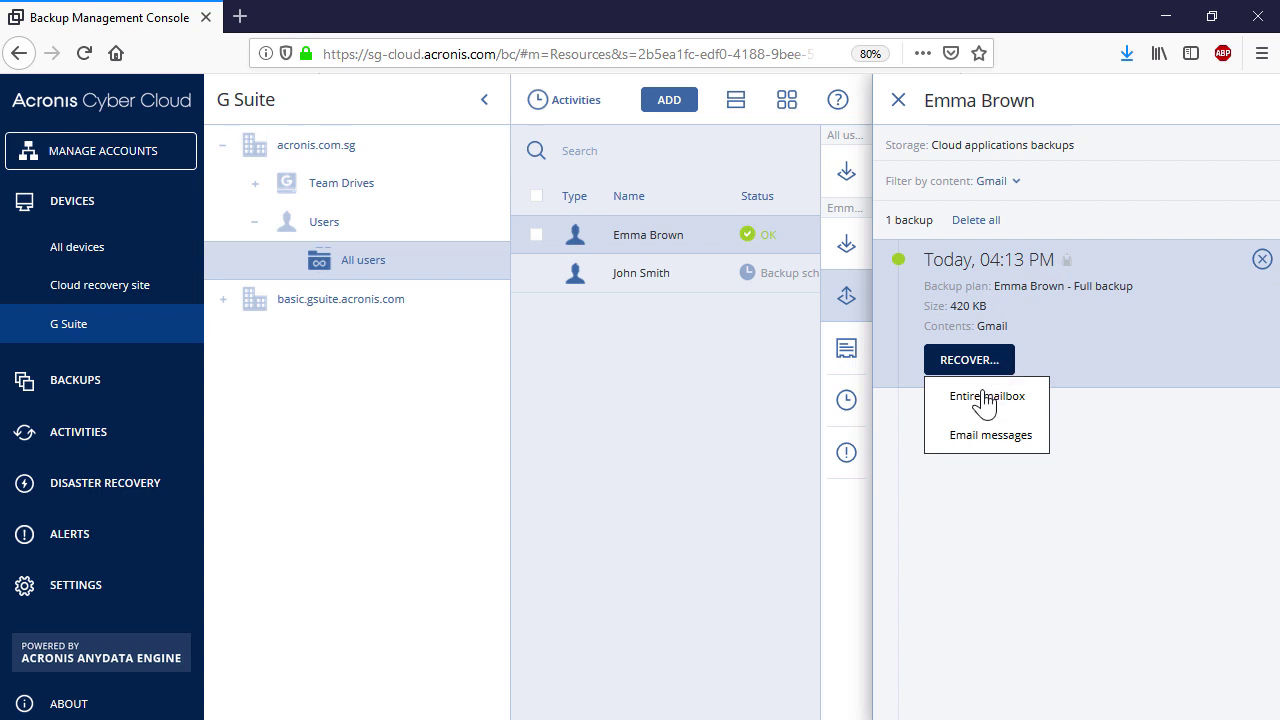
pyautogui.click(975, 436)
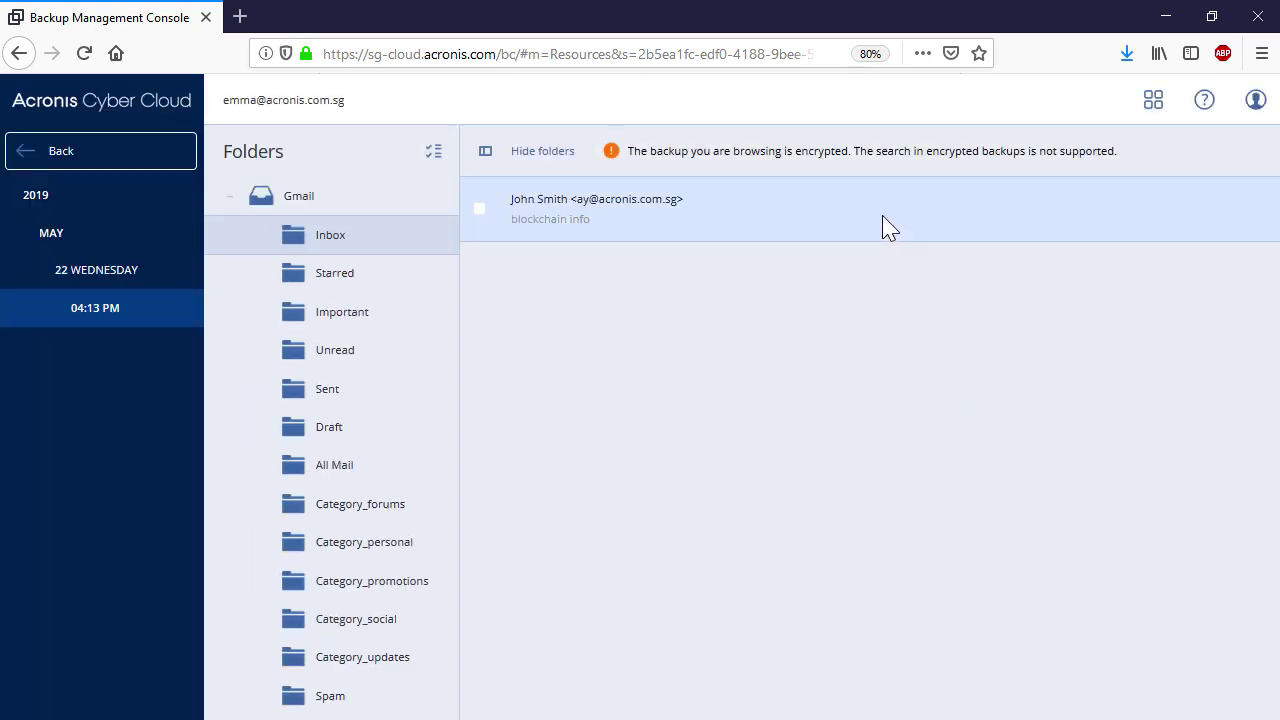
pyautogui.click(884, 218)
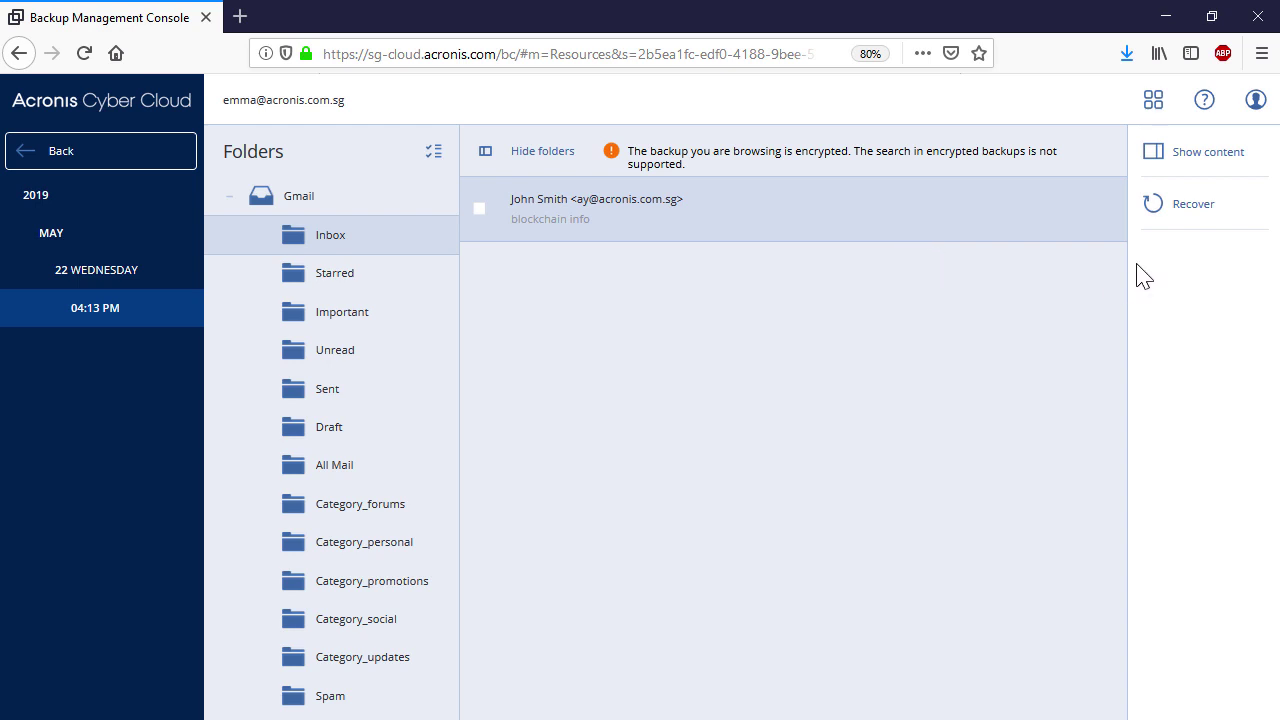
pyautogui.click(1185, 228)
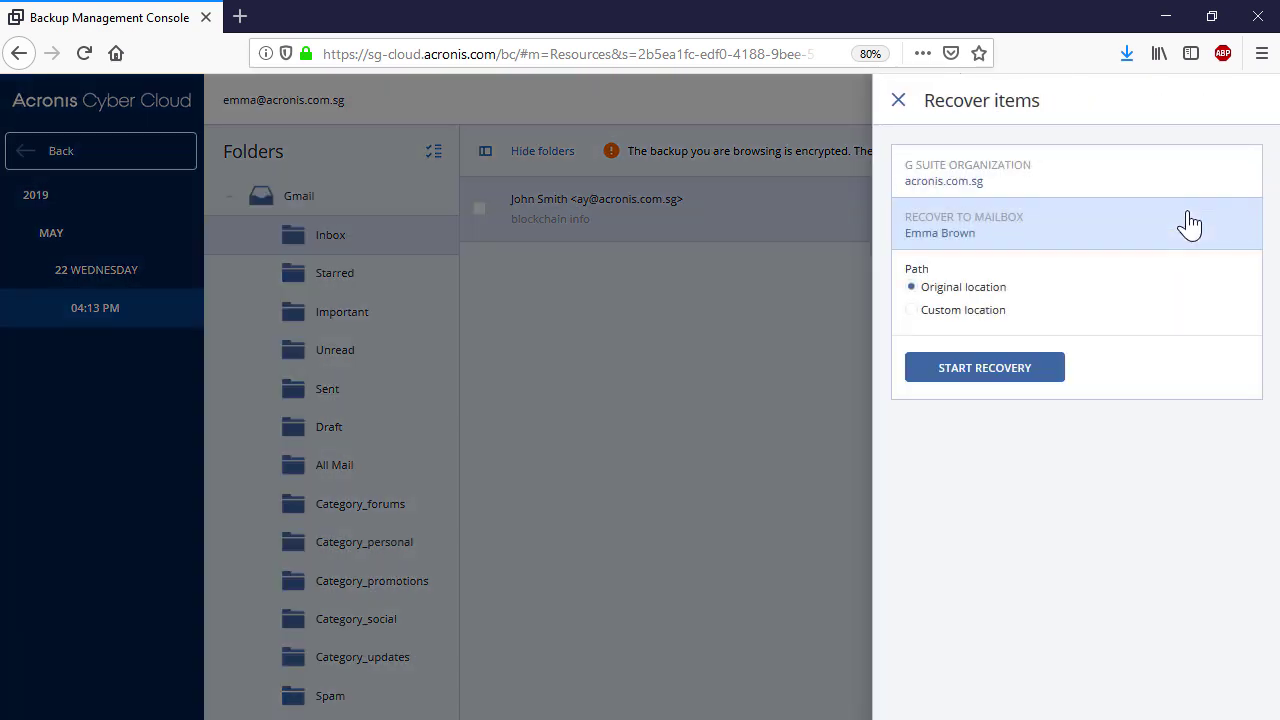
# Recover it into the second user's Draft folder without overwriting existing items
pyautogui.click(1108, 238)
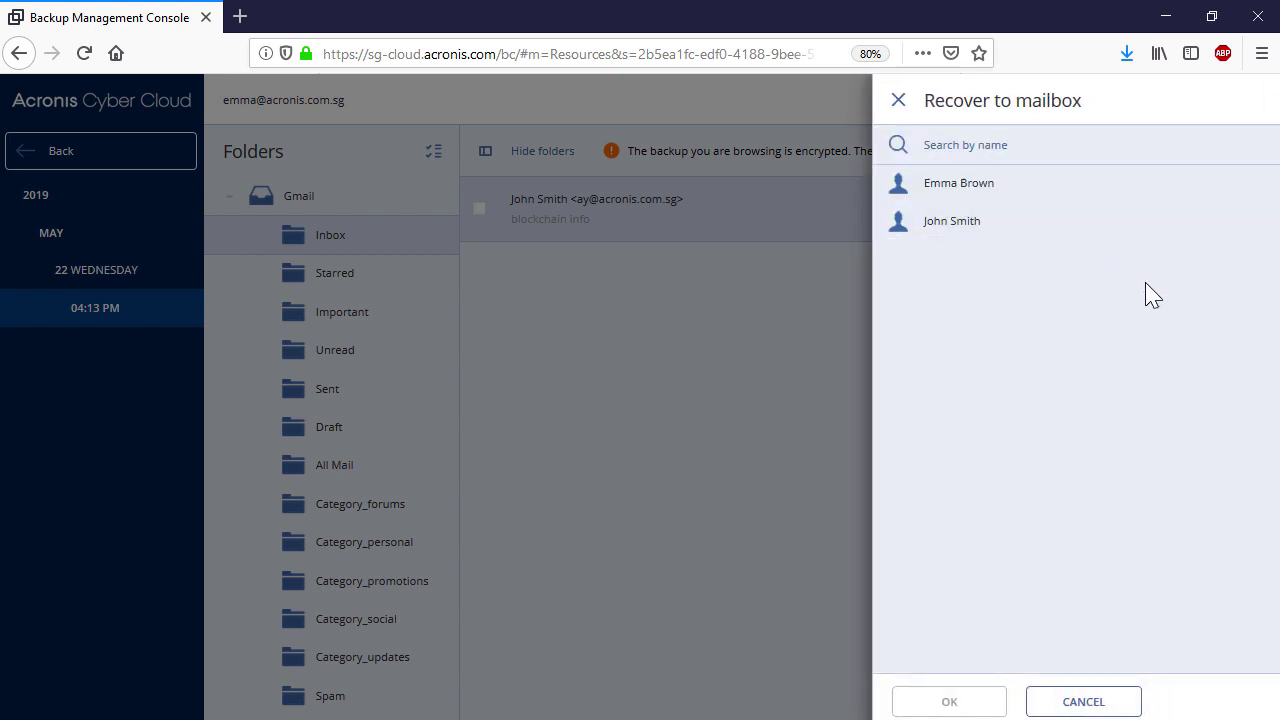
pyautogui.click(1083, 239)
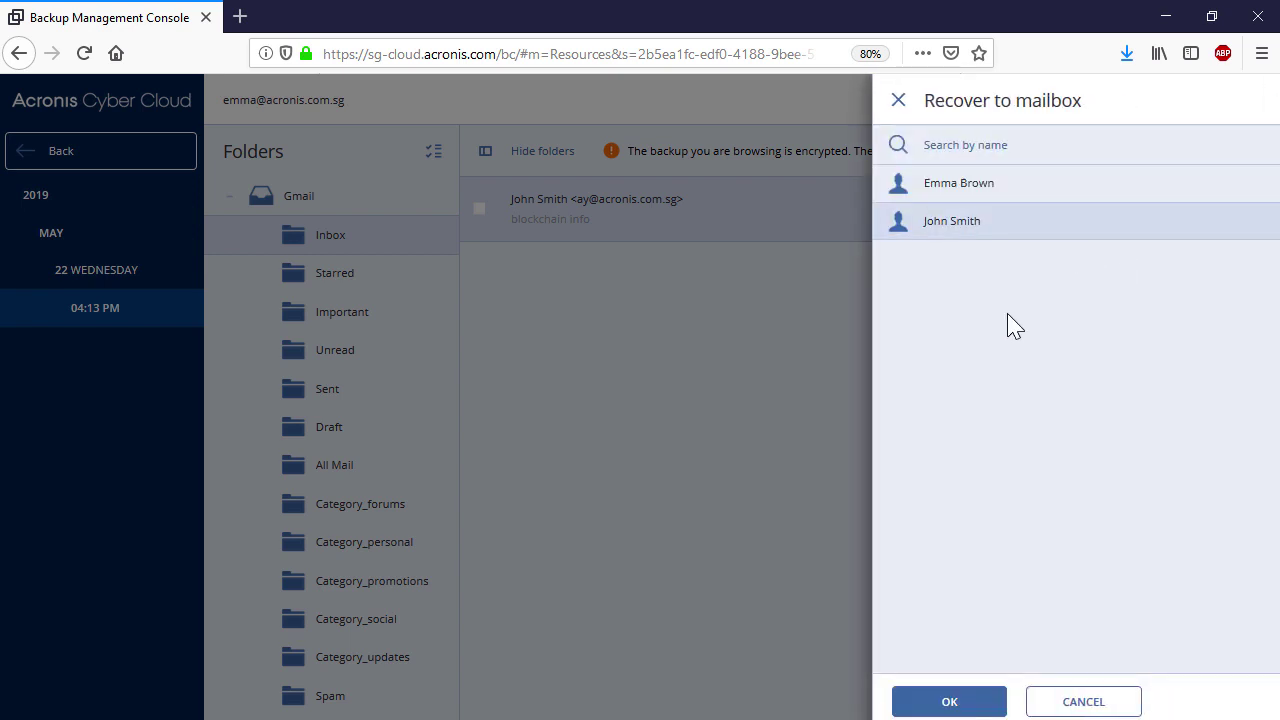
pyautogui.click(988, 702)
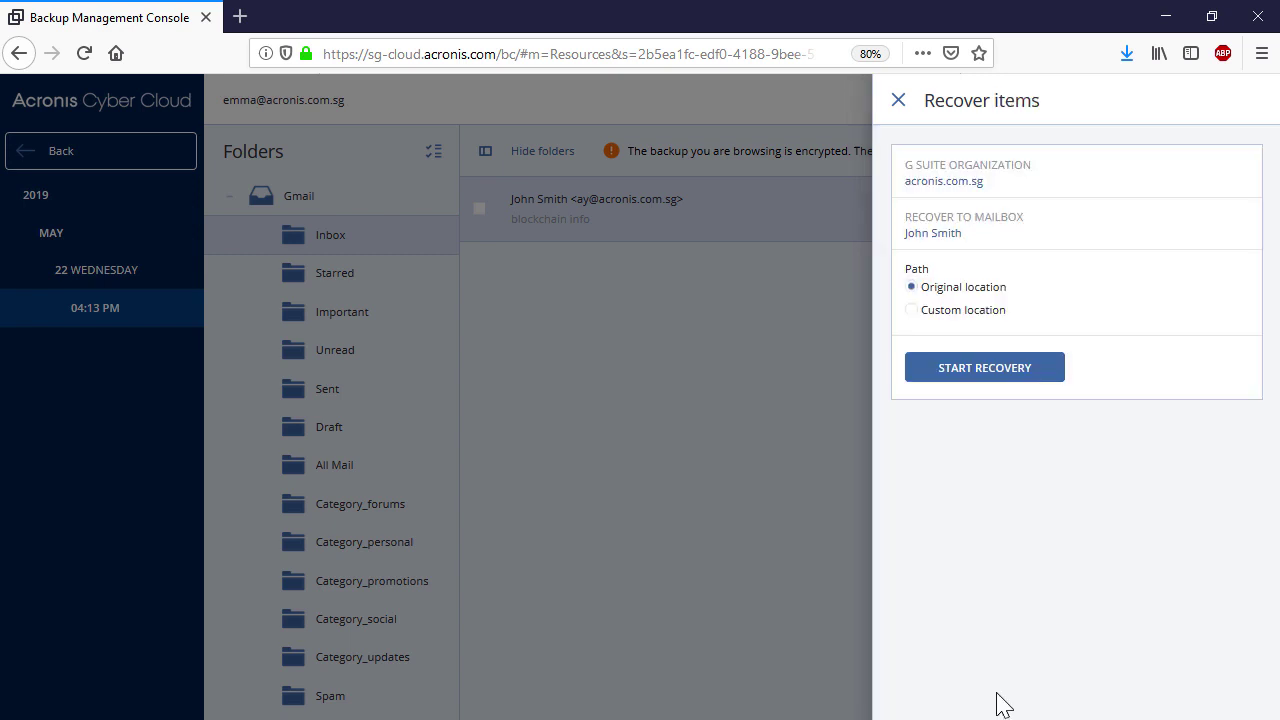
pyautogui.click(948, 313)
pyautogui.click(946, 356)
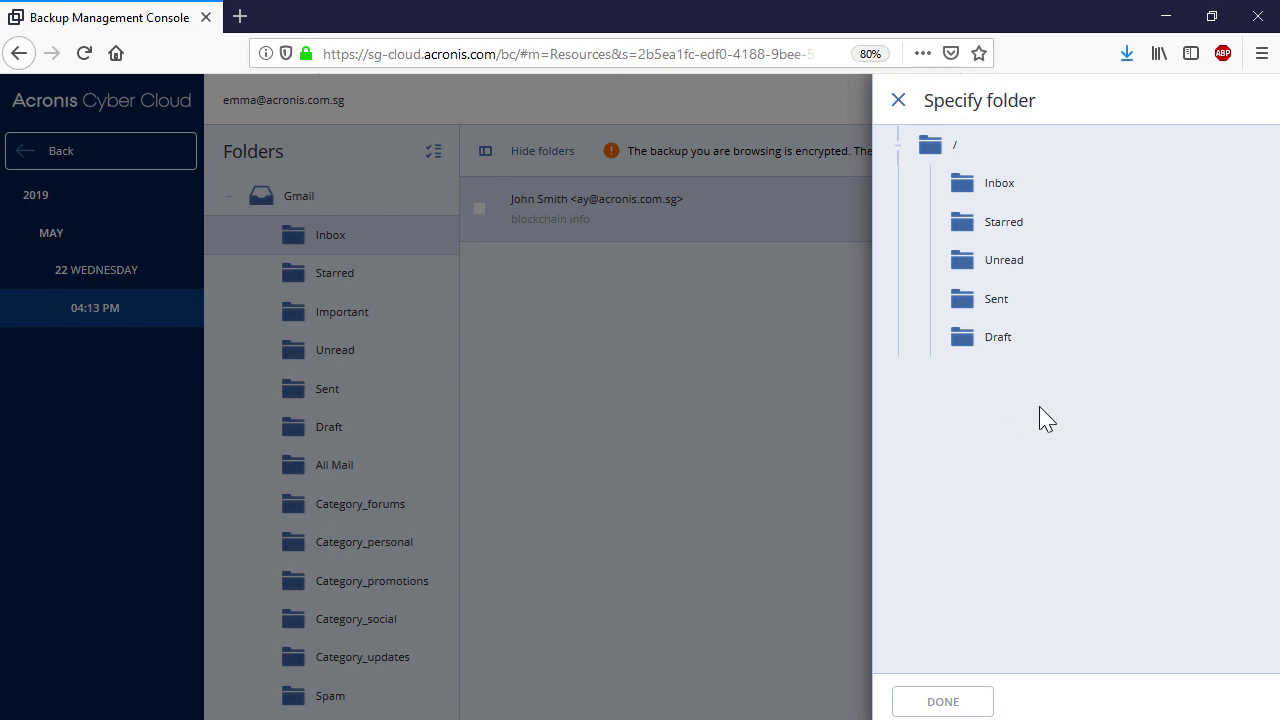
pyautogui.click(988, 345)
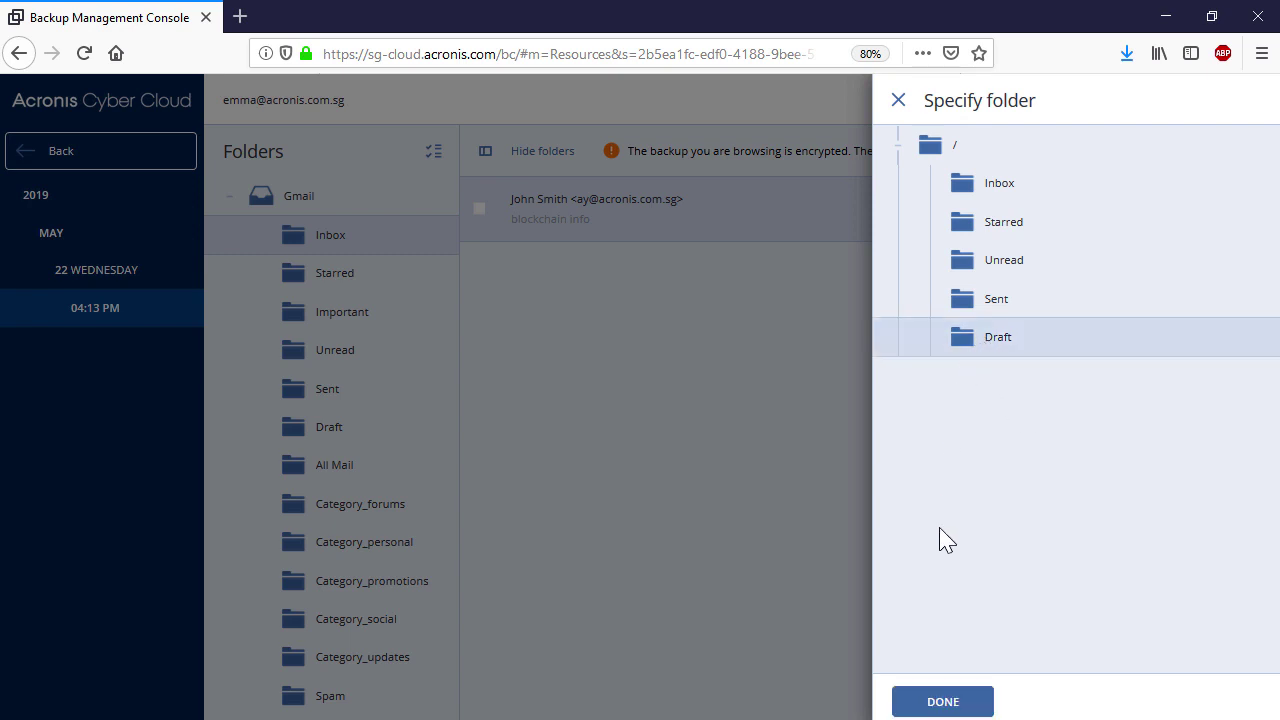
pyautogui.click(978, 697)
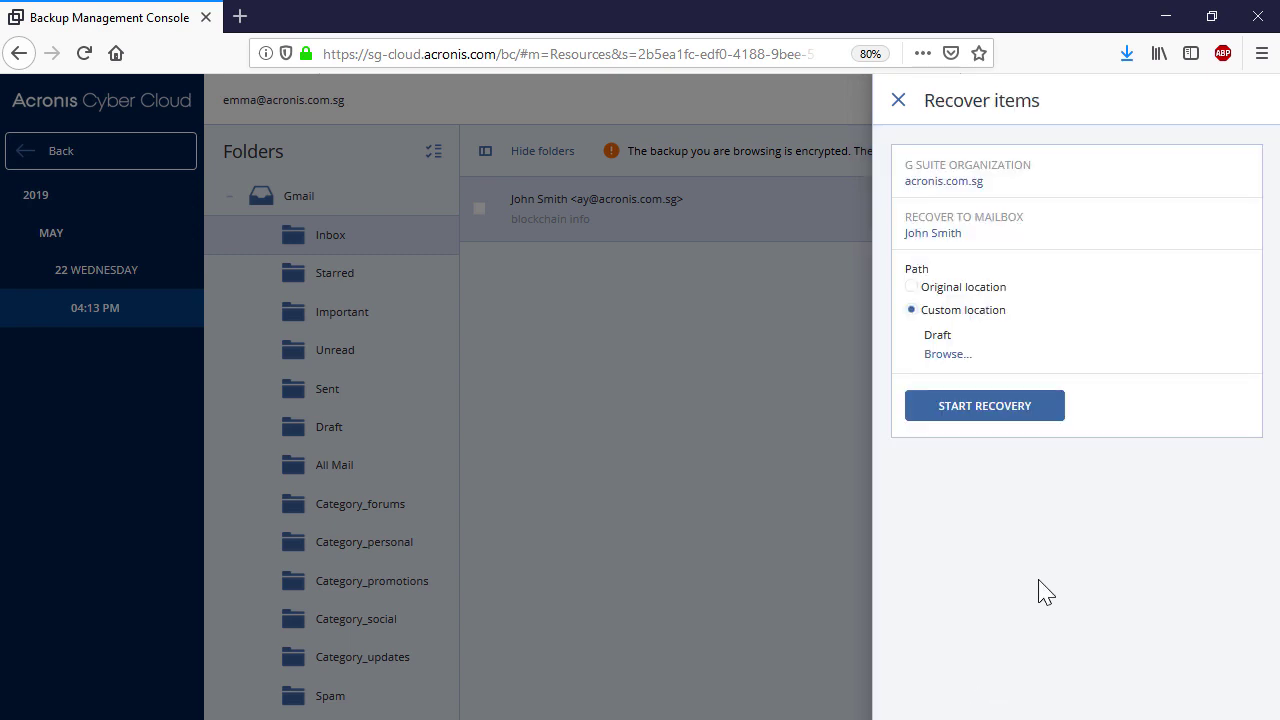
pyautogui.click(1010, 412)
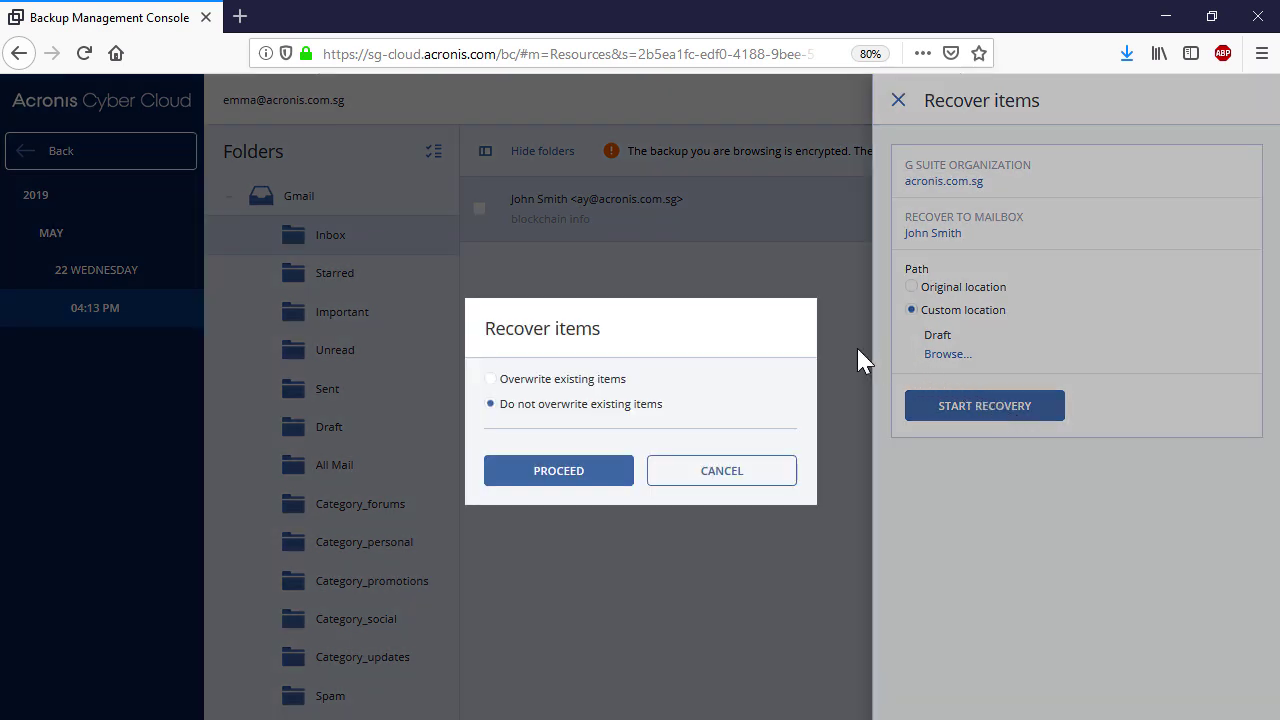
pyautogui.click(552, 478)
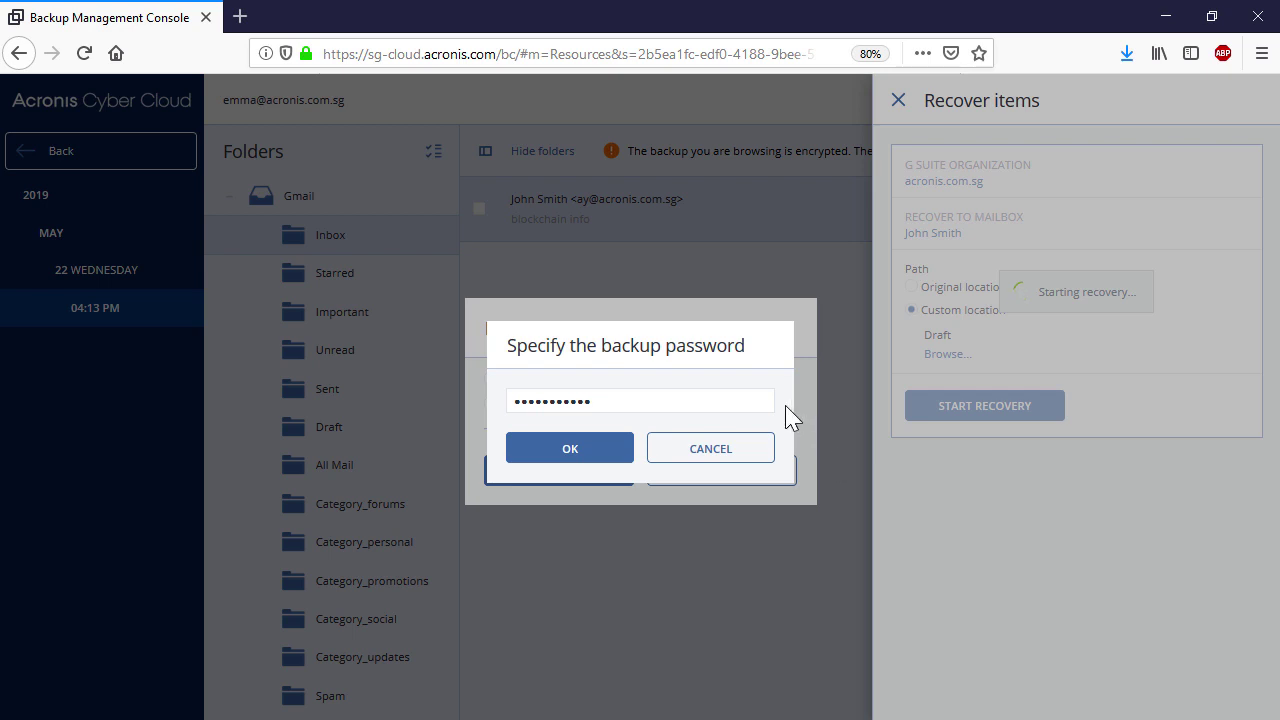
pyautogui.click(571, 451)
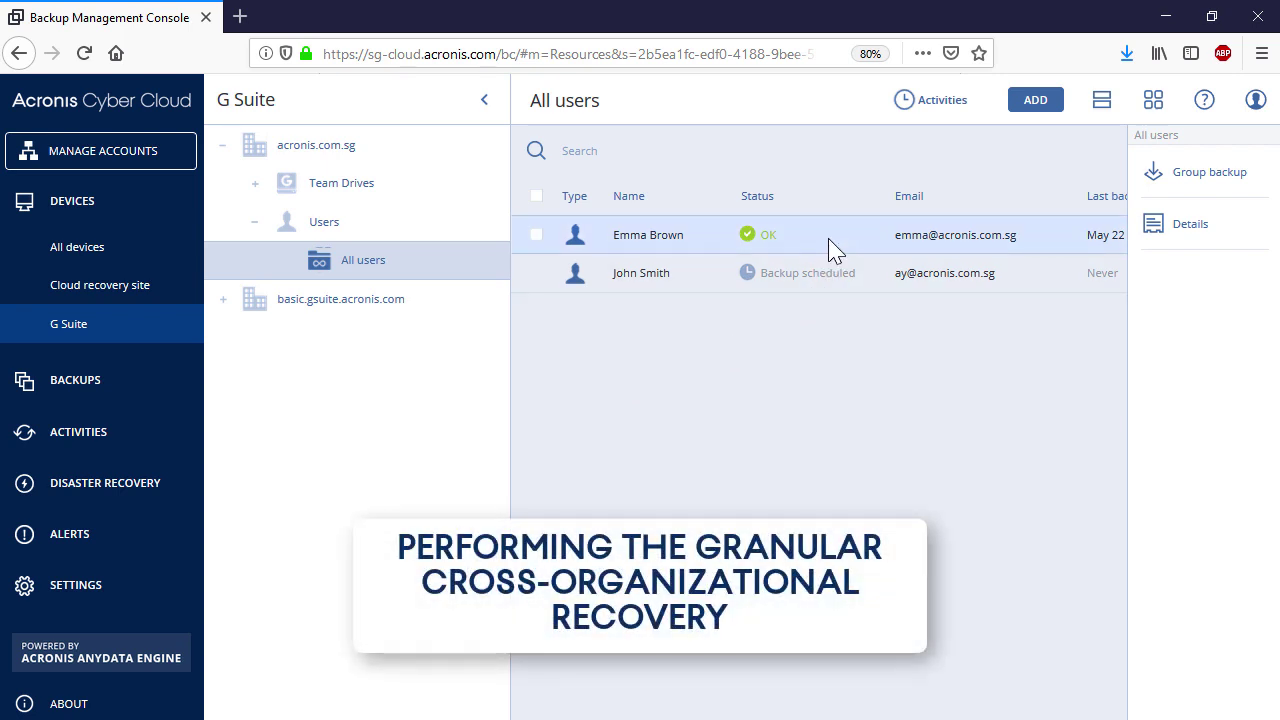
# Open the user's Gmail backup messages and start recovering the blockchain info email
pyautogui.click(828, 240)
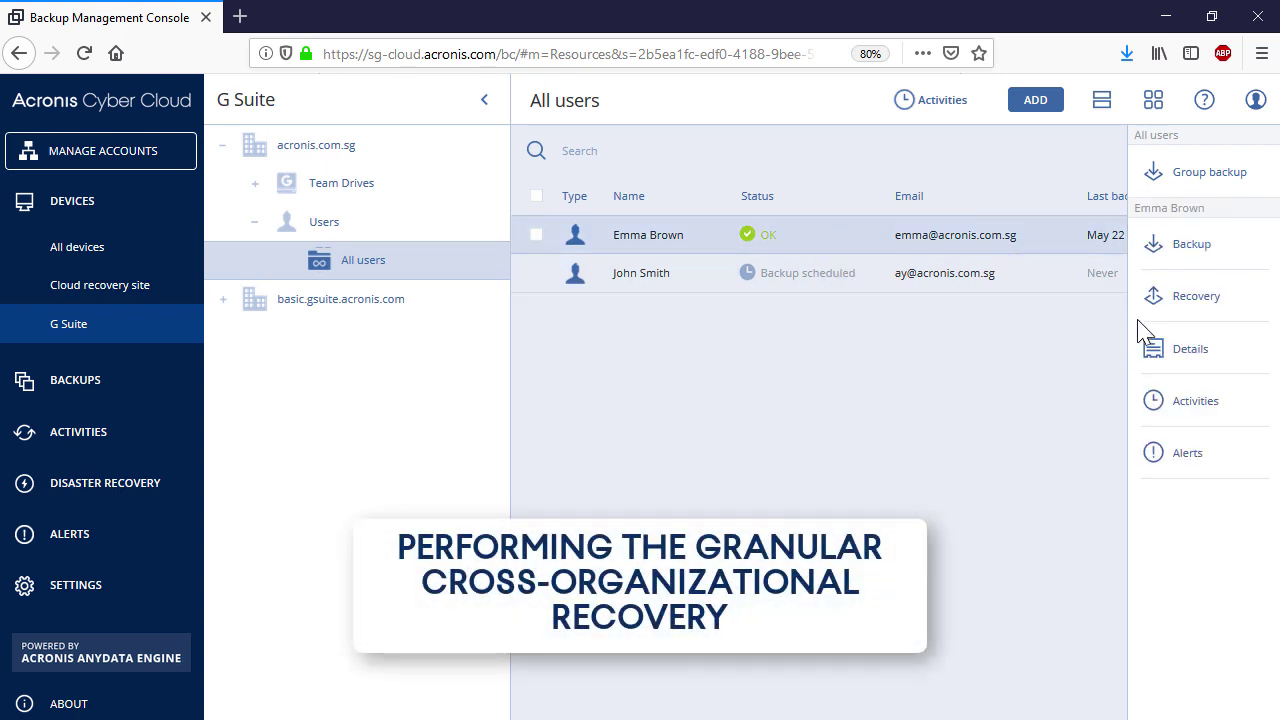
pyautogui.click(1205, 300)
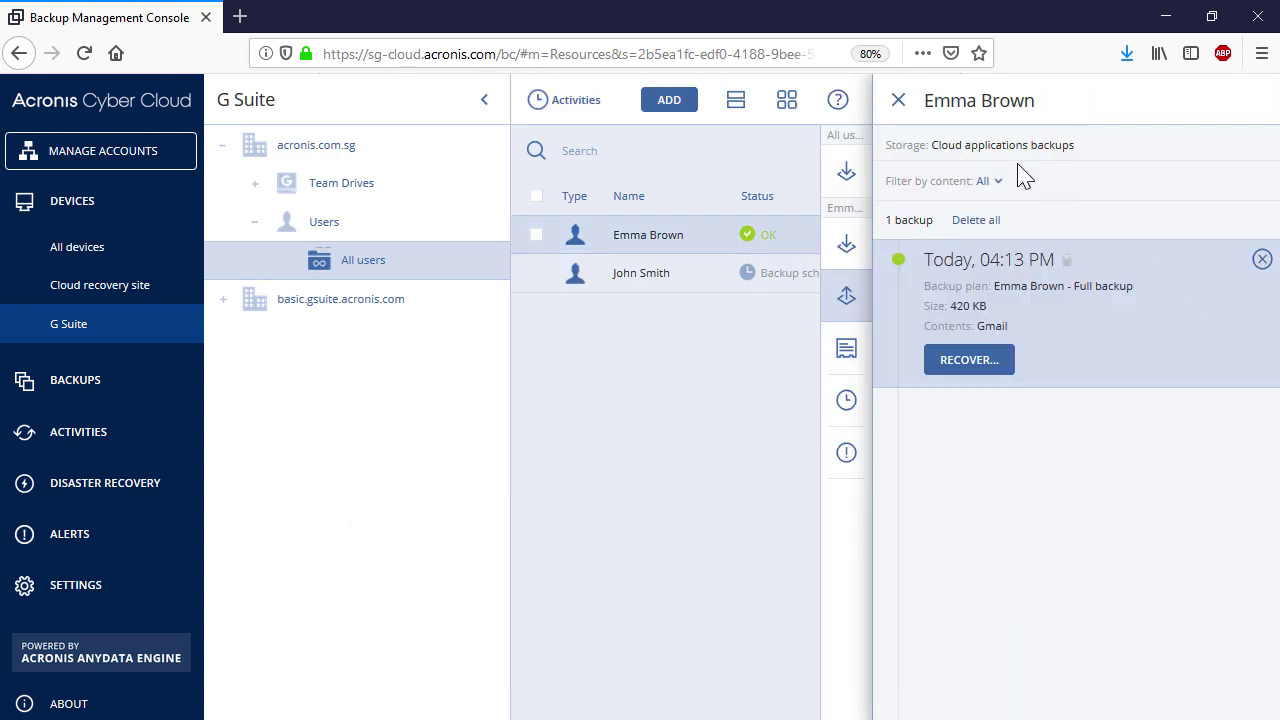
pyautogui.click(991, 183)
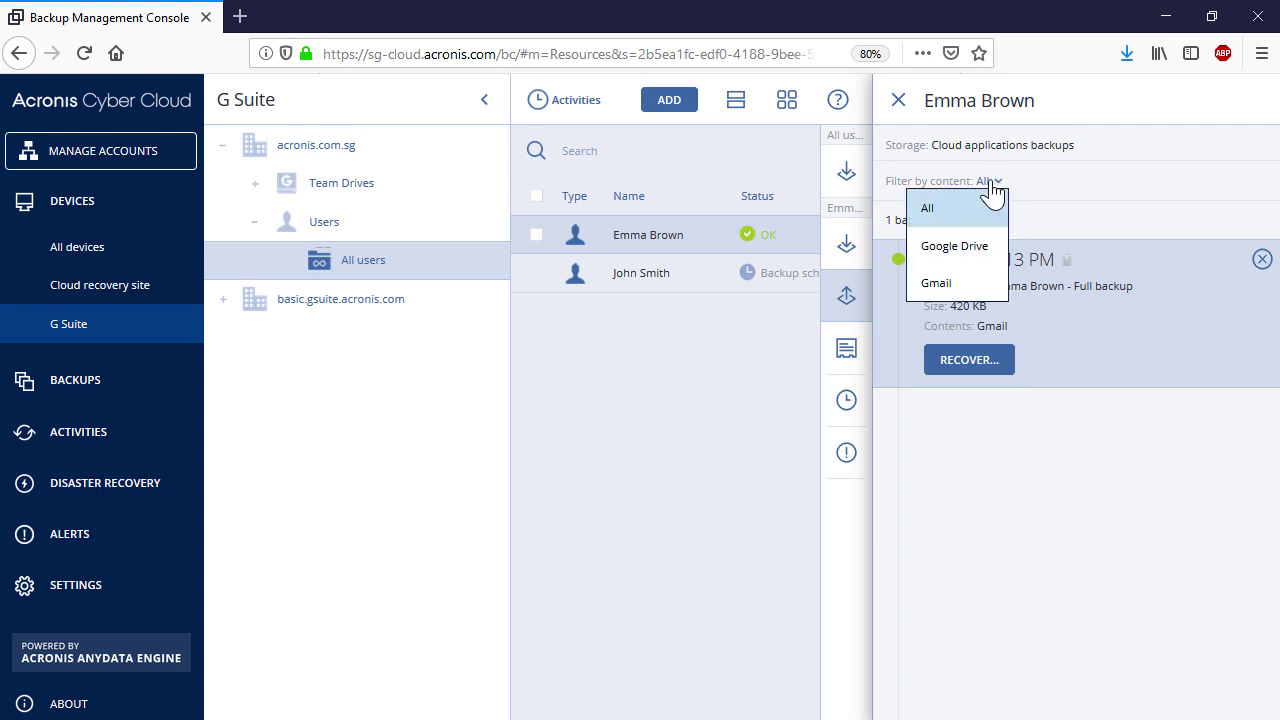
pyautogui.click(955, 285)
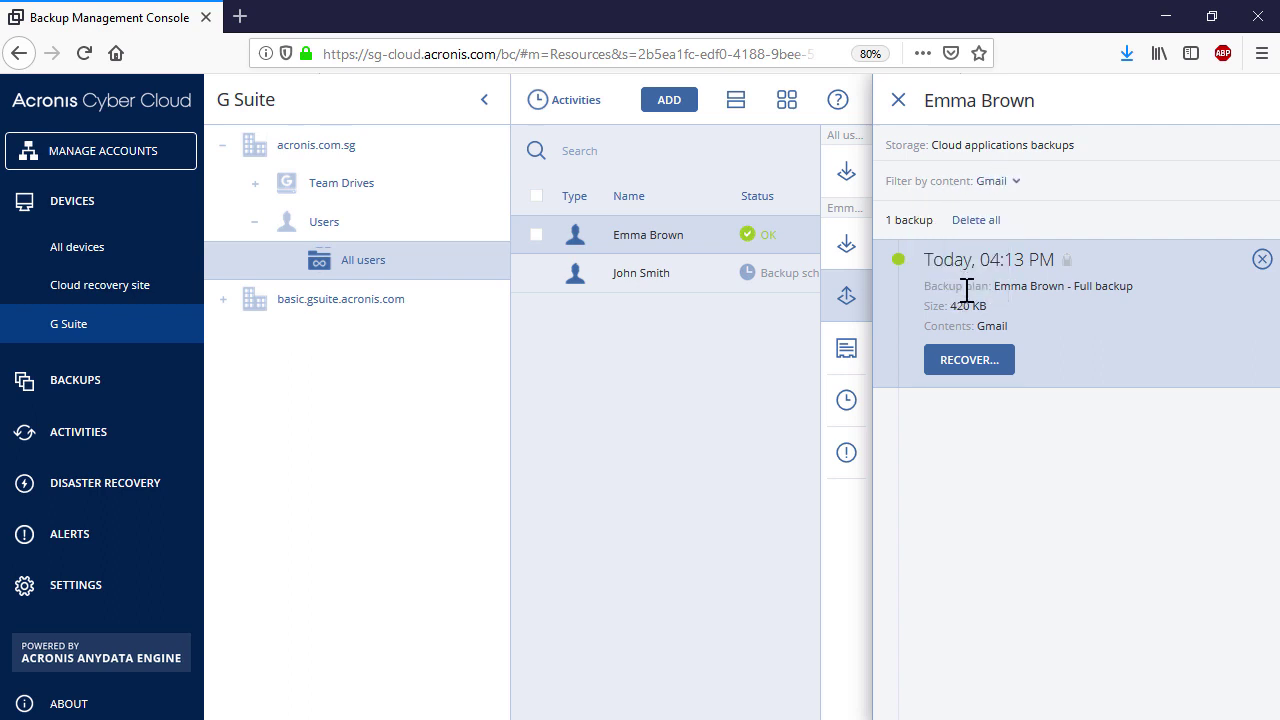
pyautogui.click(1003, 370)
pyautogui.click(988, 445)
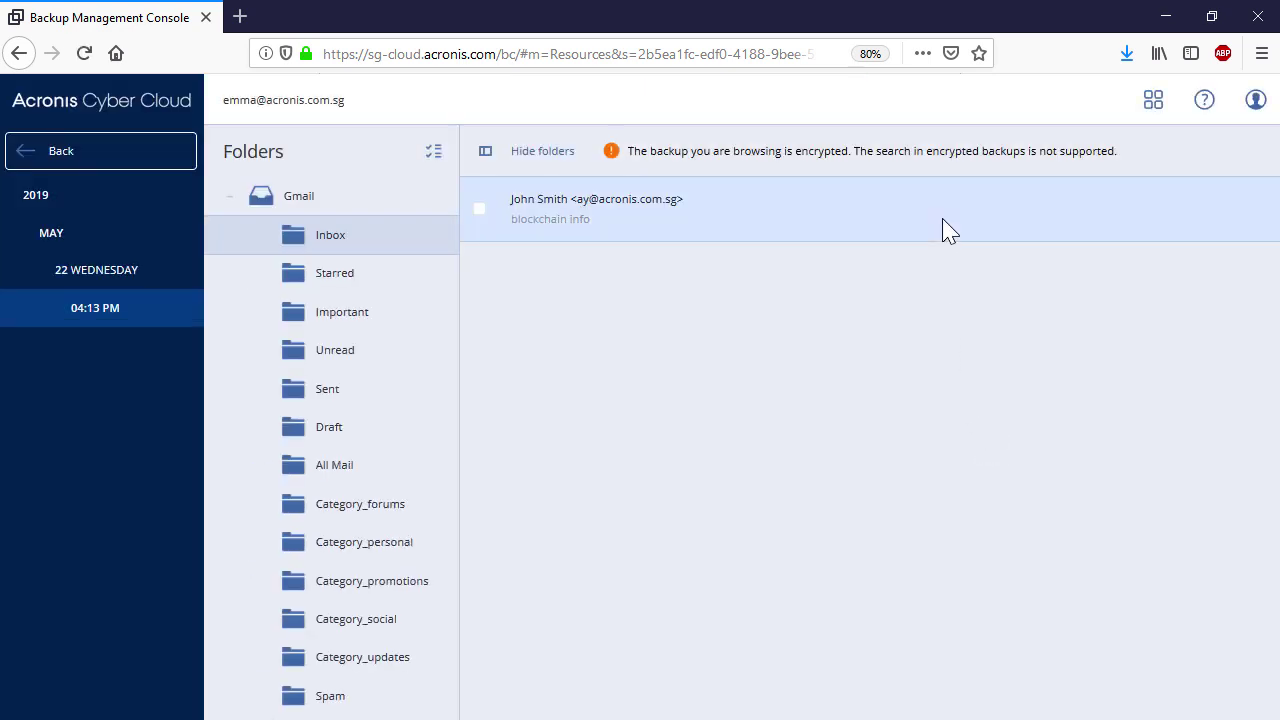
pyautogui.click(944, 229)
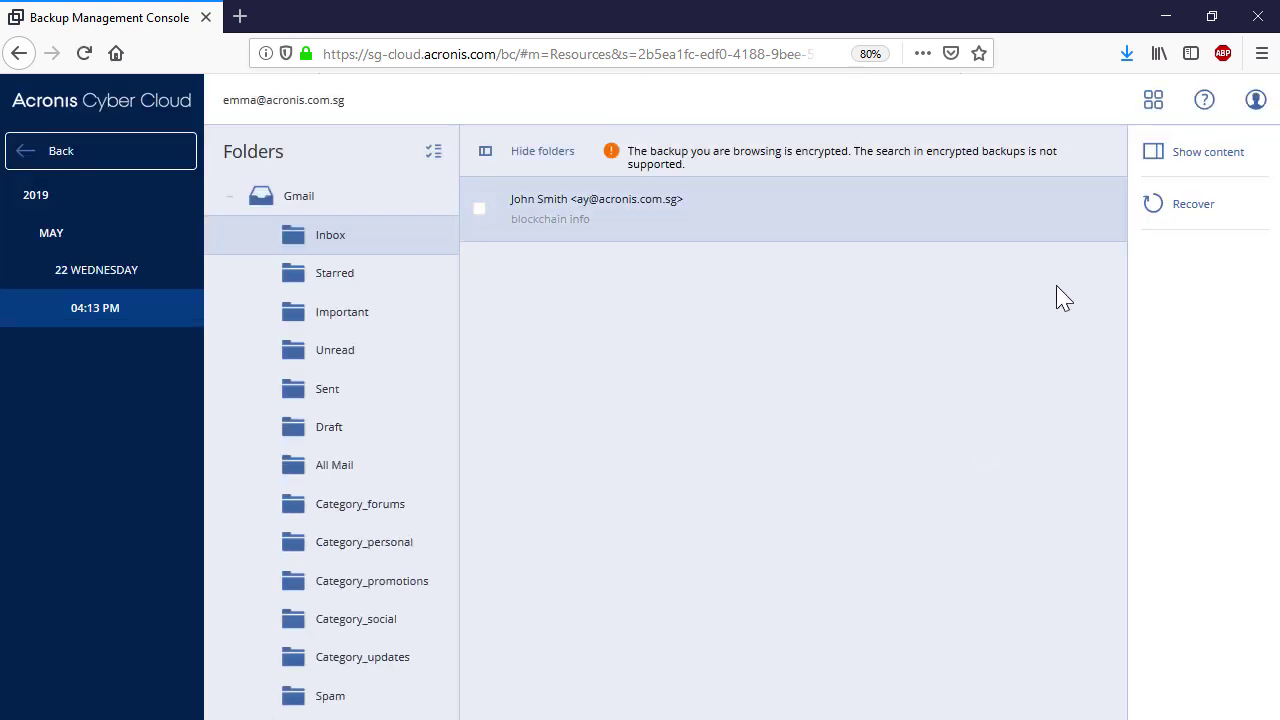
pyautogui.click(1155, 212)
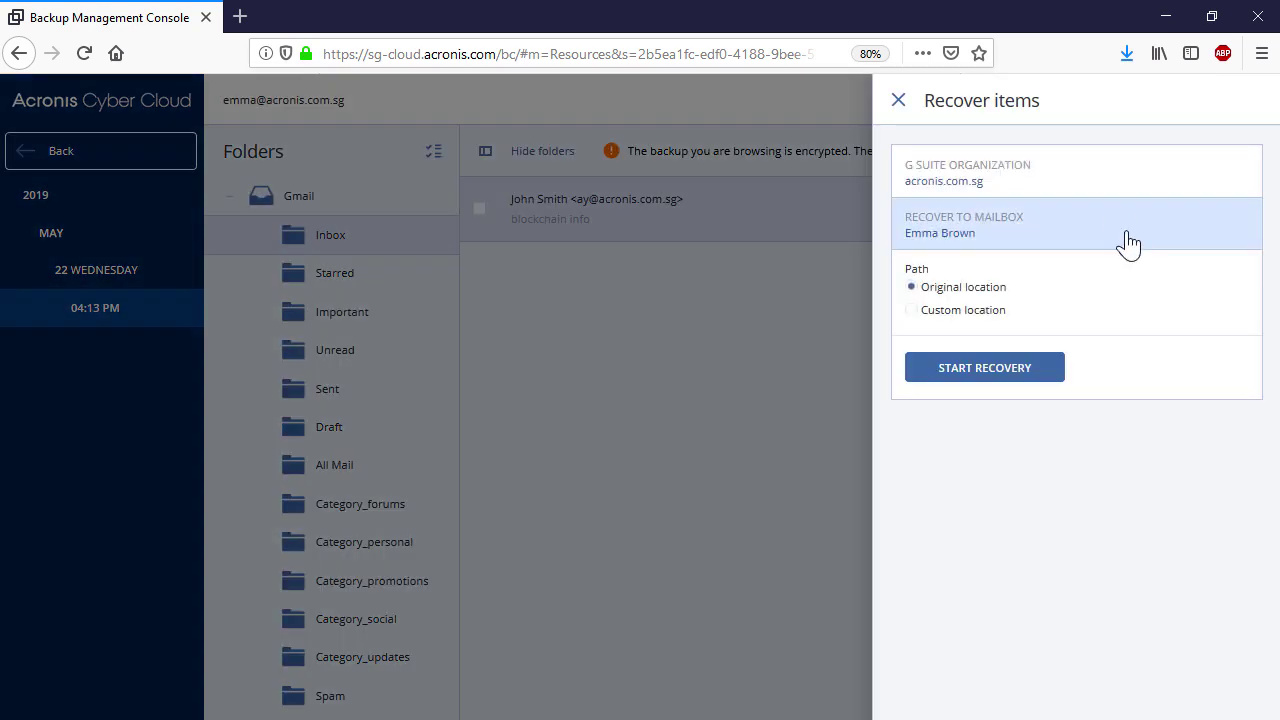
# Target the second user's mailbox in the basic.gsuite.acronis.com organization
pyautogui.click(1111, 183)
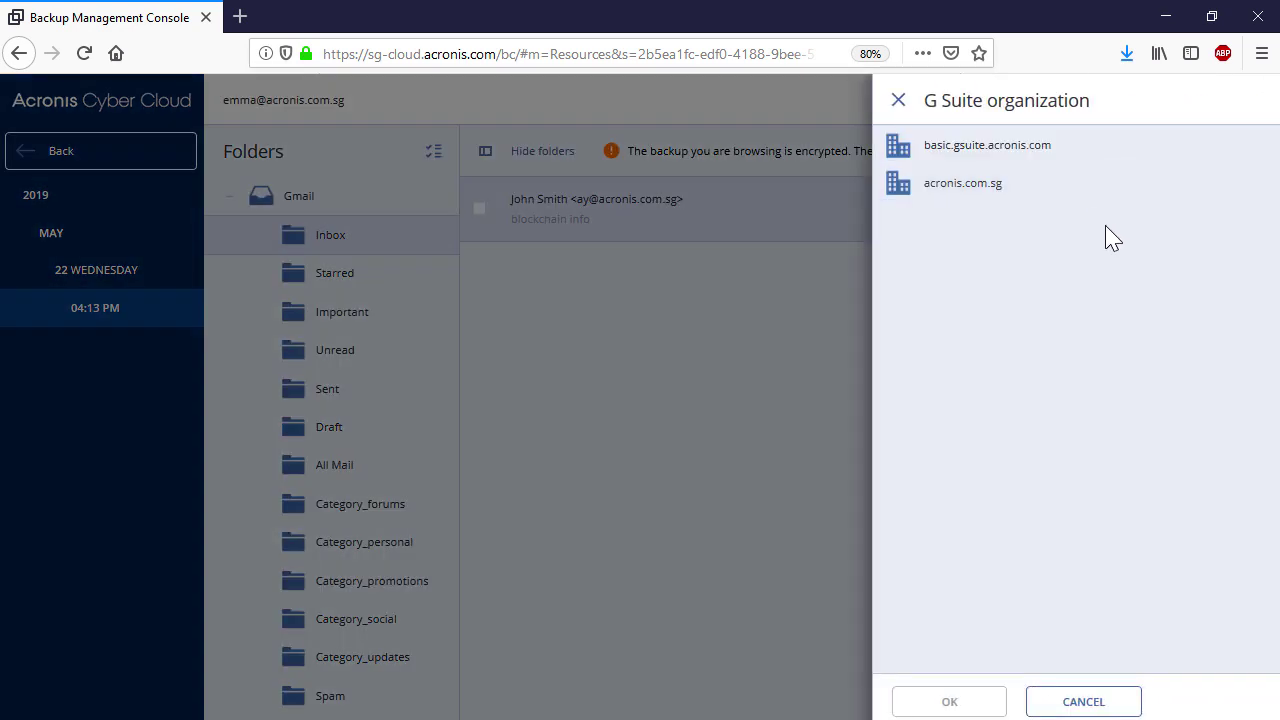
pyautogui.click(1075, 158)
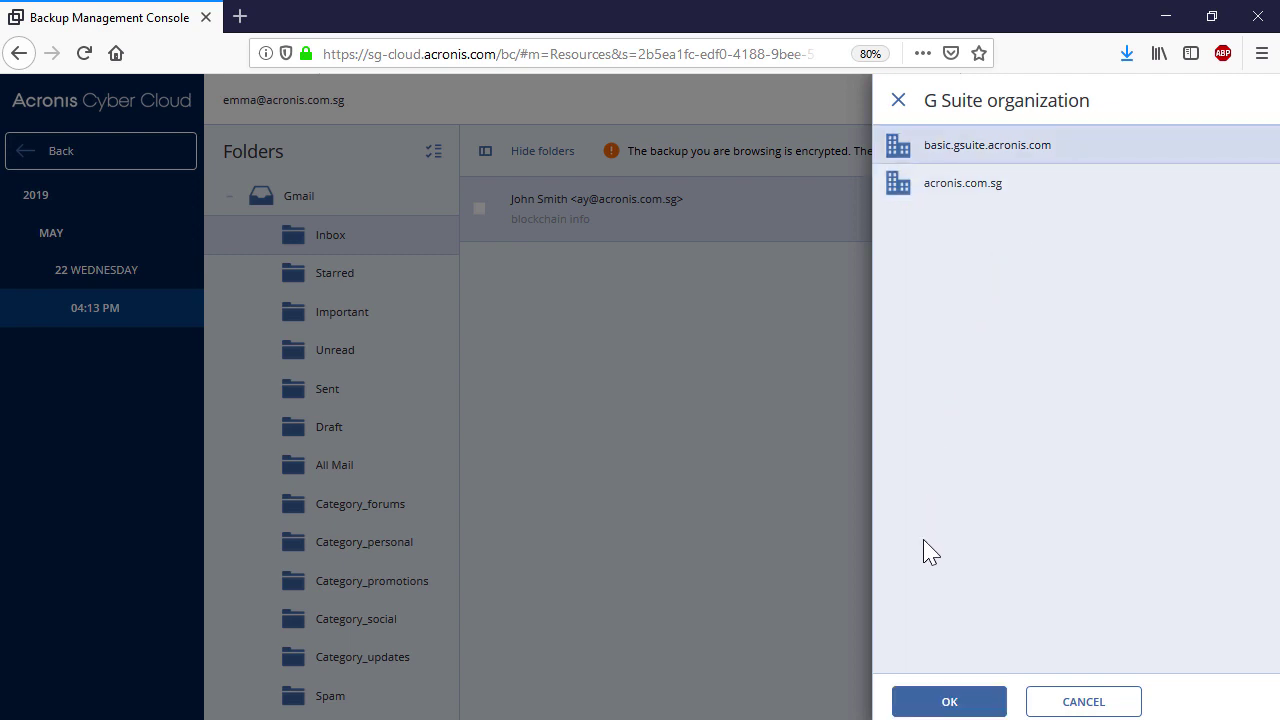
pyautogui.click(972, 704)
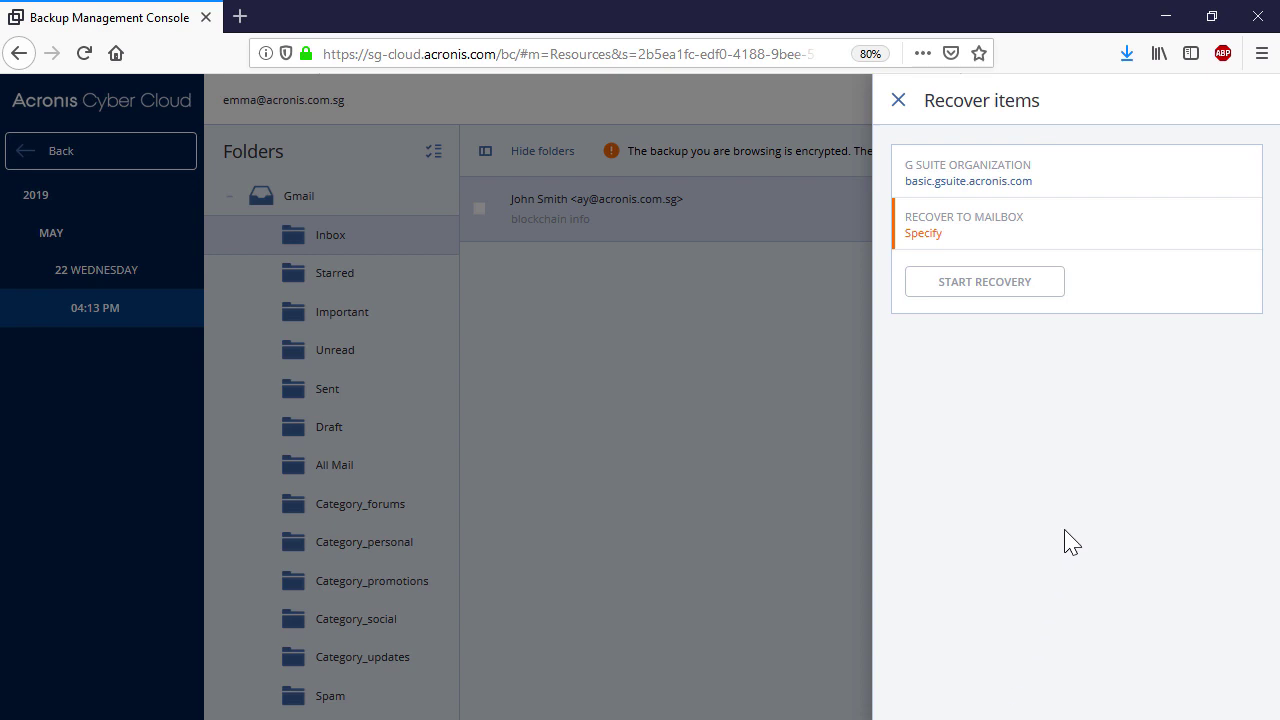
pyautogui.click(1049, 238)
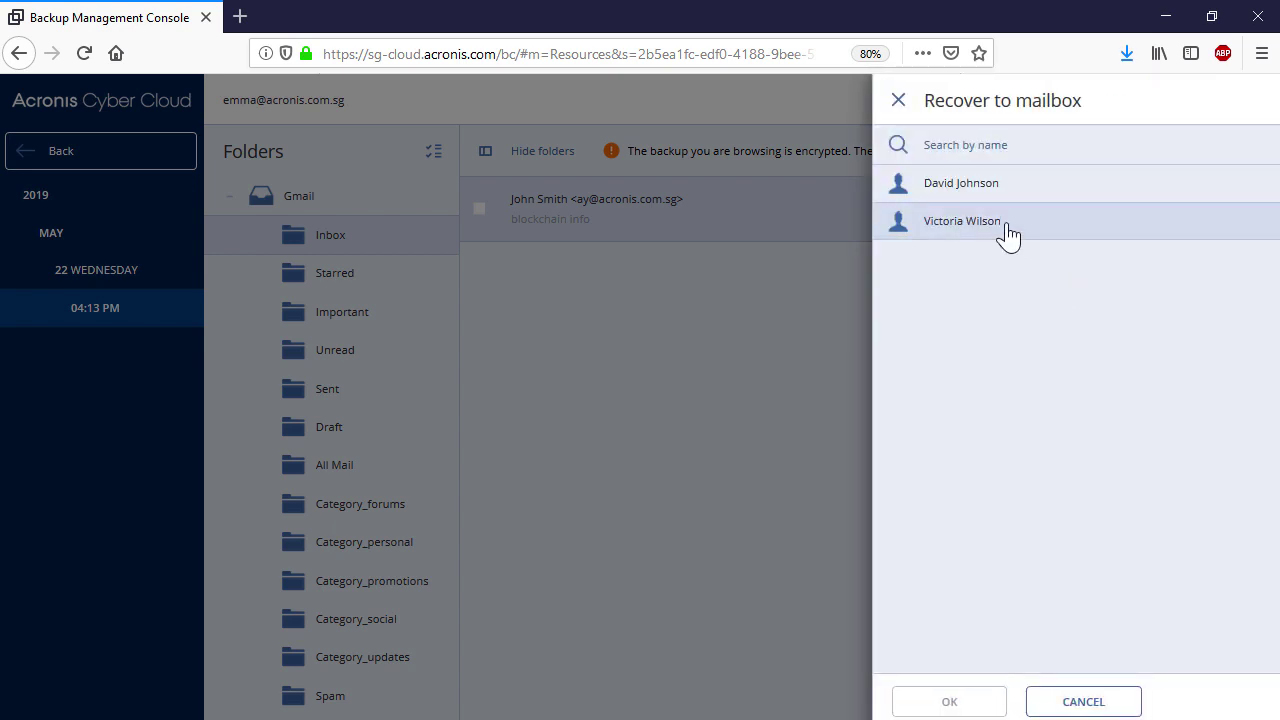
pyautogui.click(1005, 233)
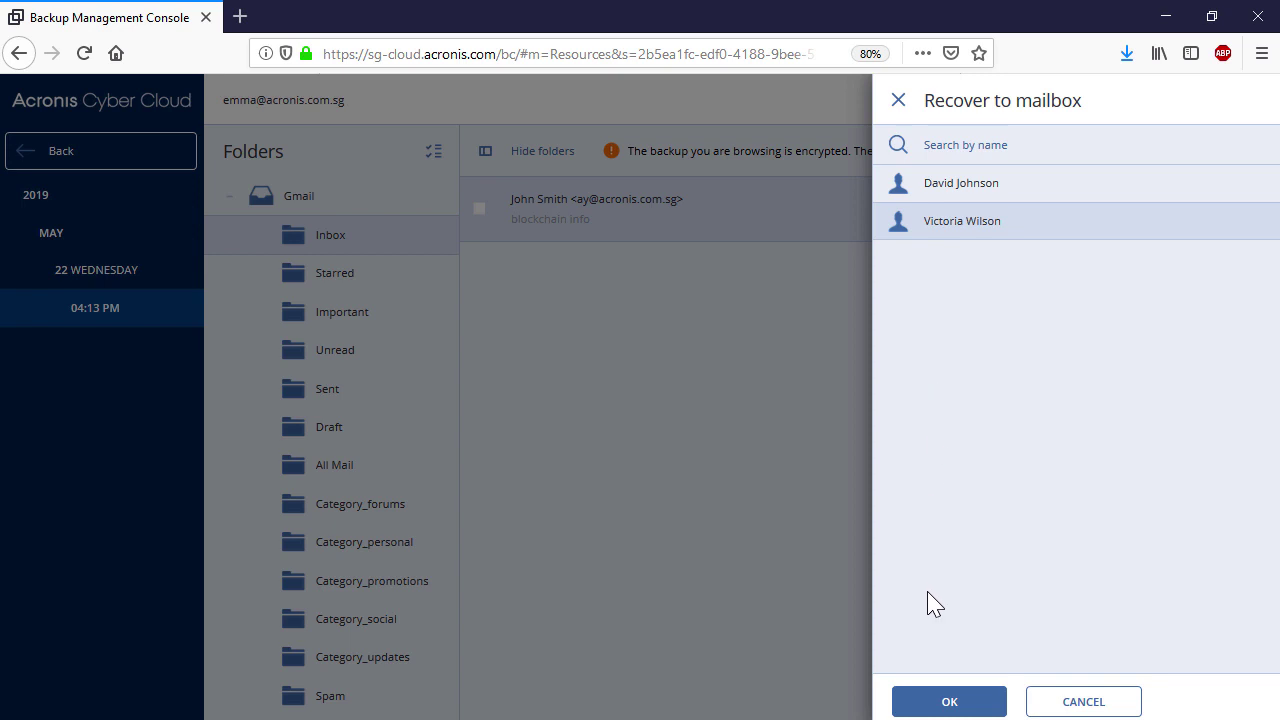
pyautogui.click(960, 695)
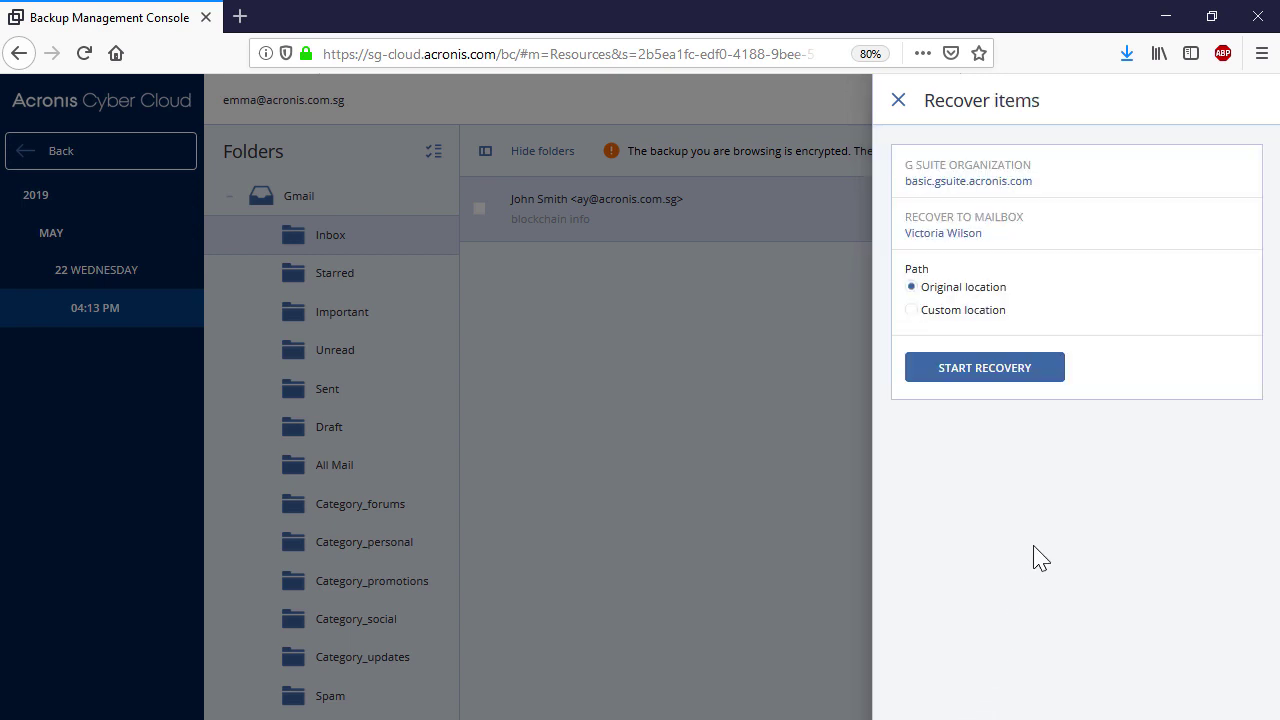
# Recover into the custom Draft folder without overwriting, confirming the backup password
pyautogui.click(978, 318)
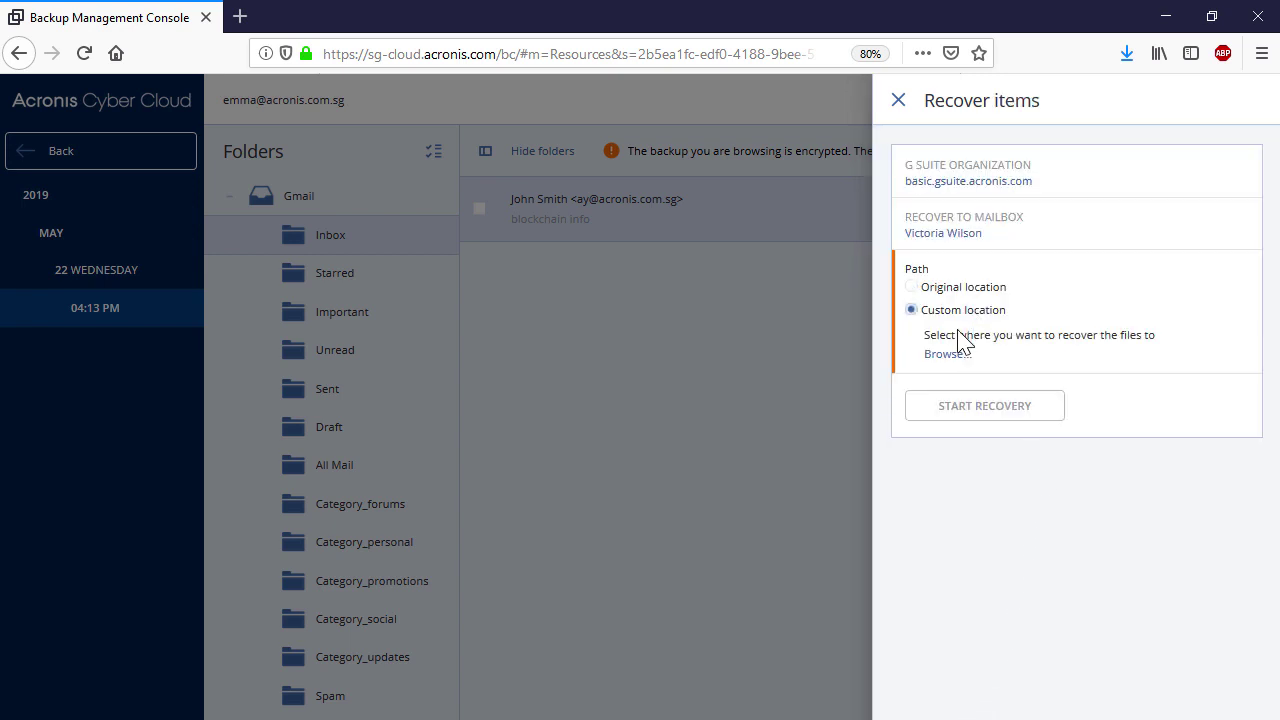
pyautogui.click(947, 355)
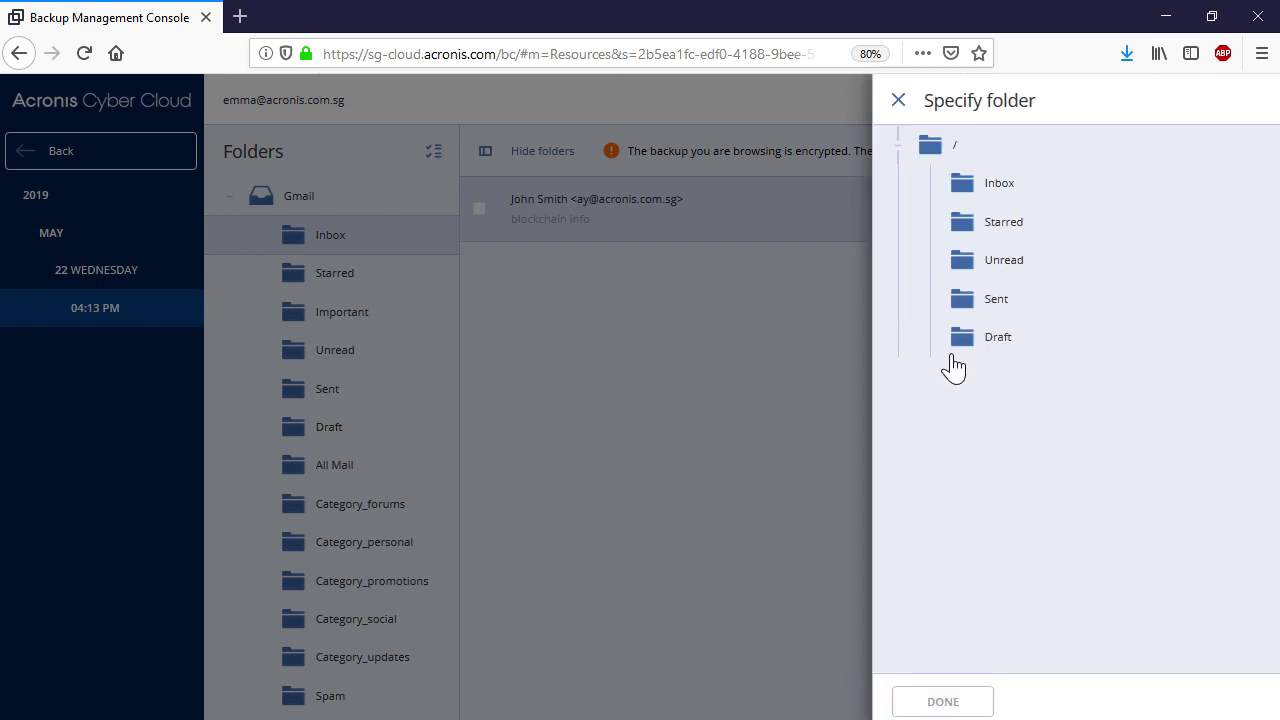
pyautogui.click(968, 343)
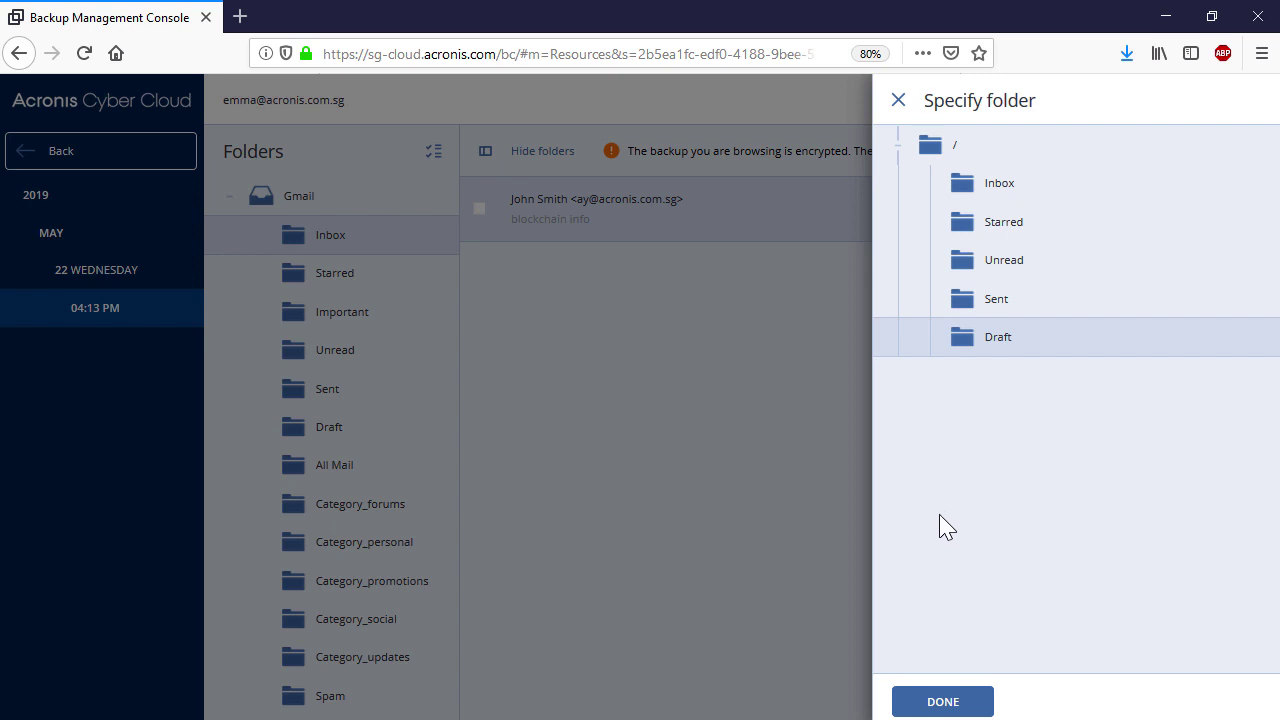
pyautogui.click(955, 702)
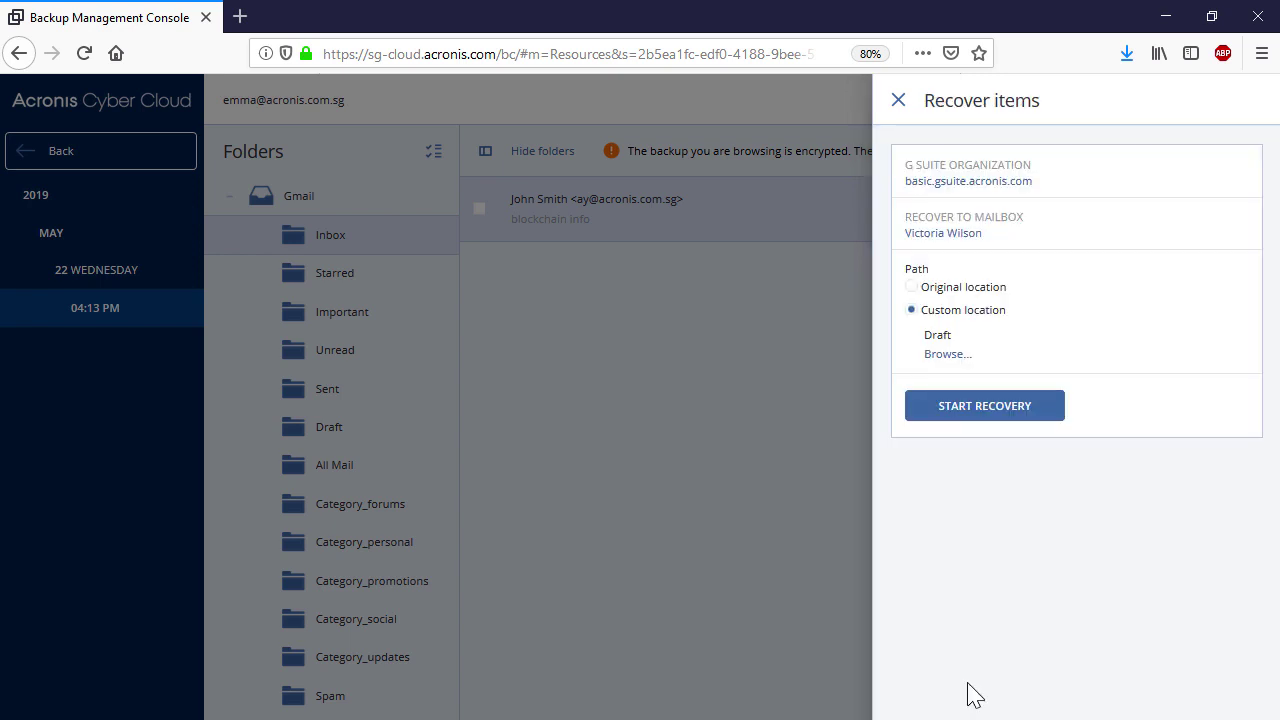
pyautogui.click(1005, 412)
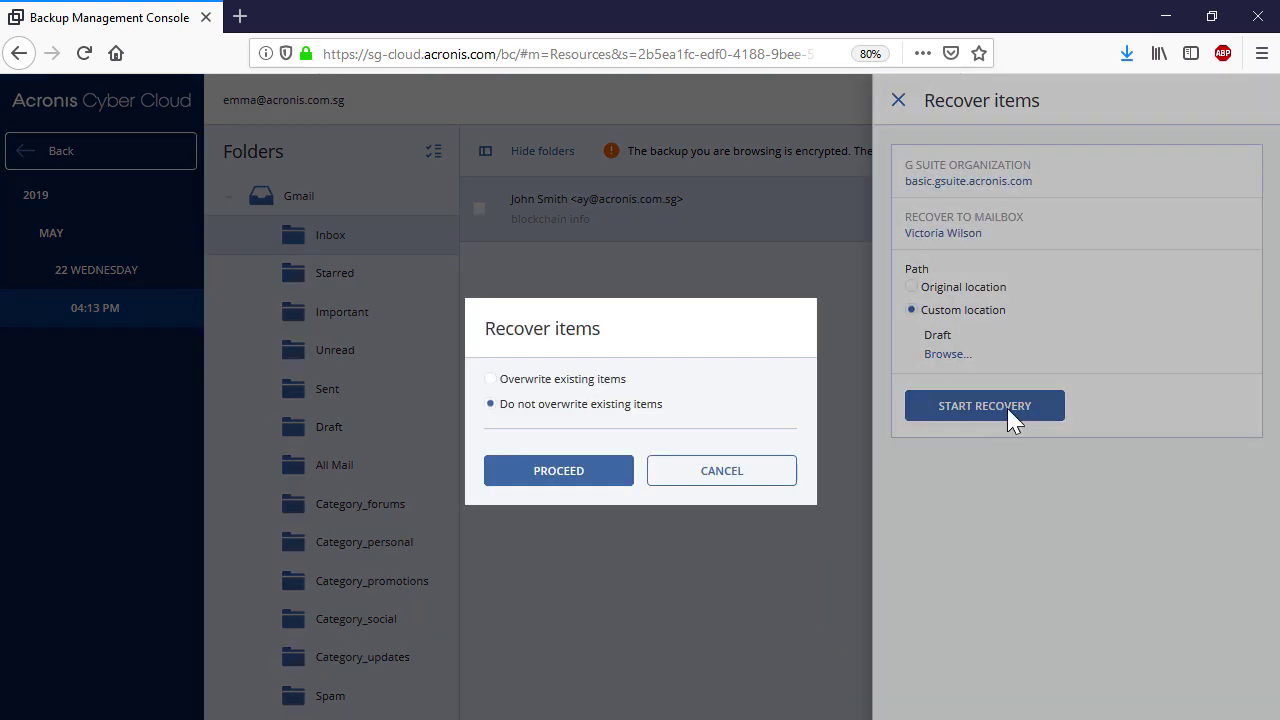
pyautogui.click(563, 473)
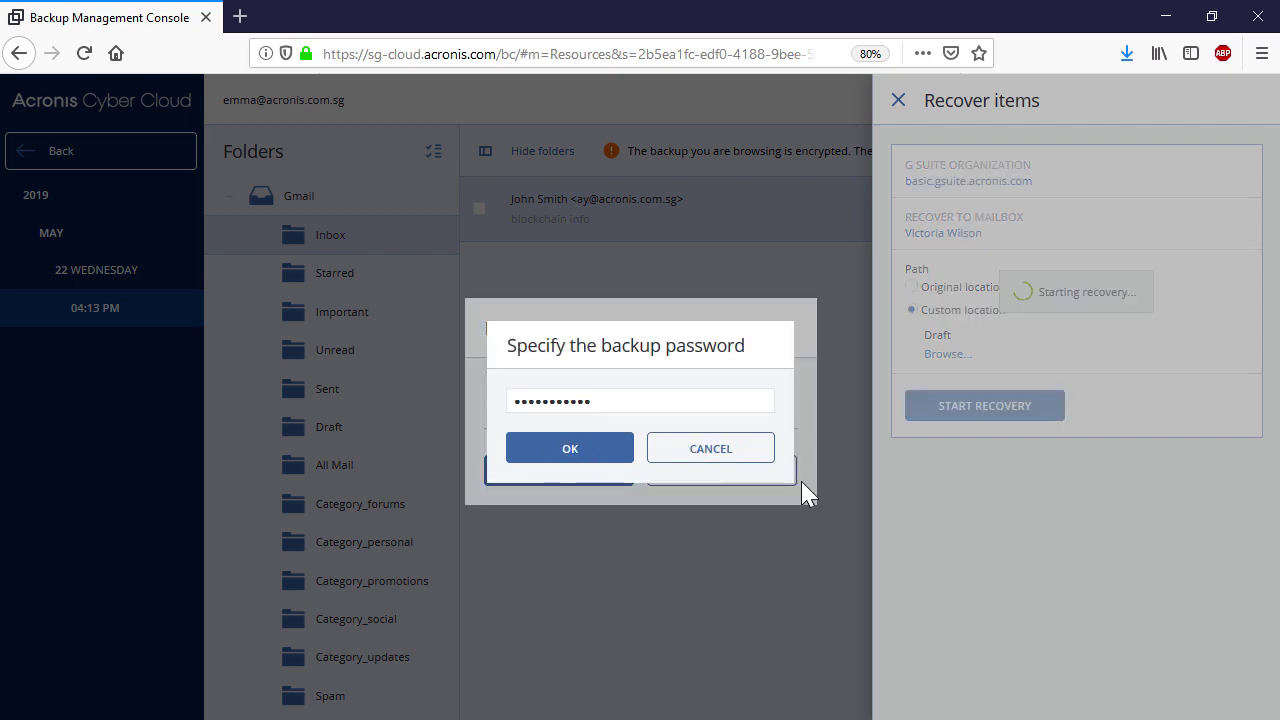
pyautogui.click(597, 446)
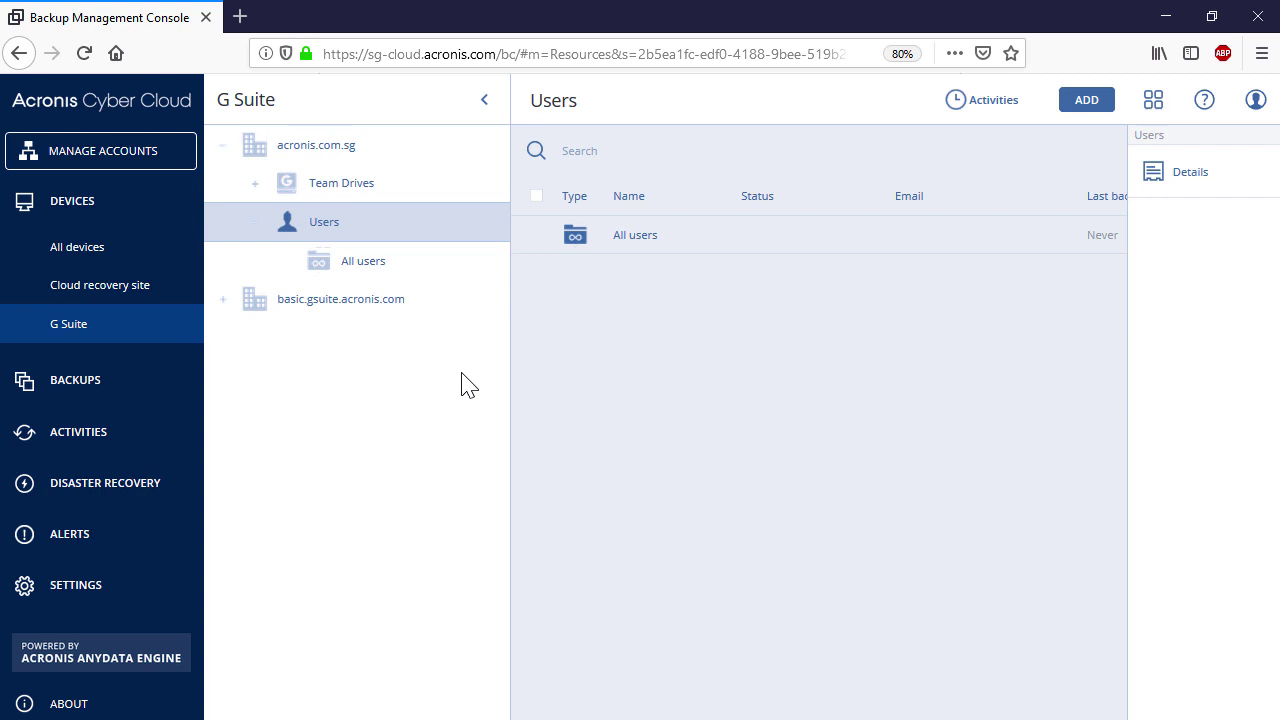
# List all acronis.com.sg users and select the second user
pyautogui.click(386, 266)
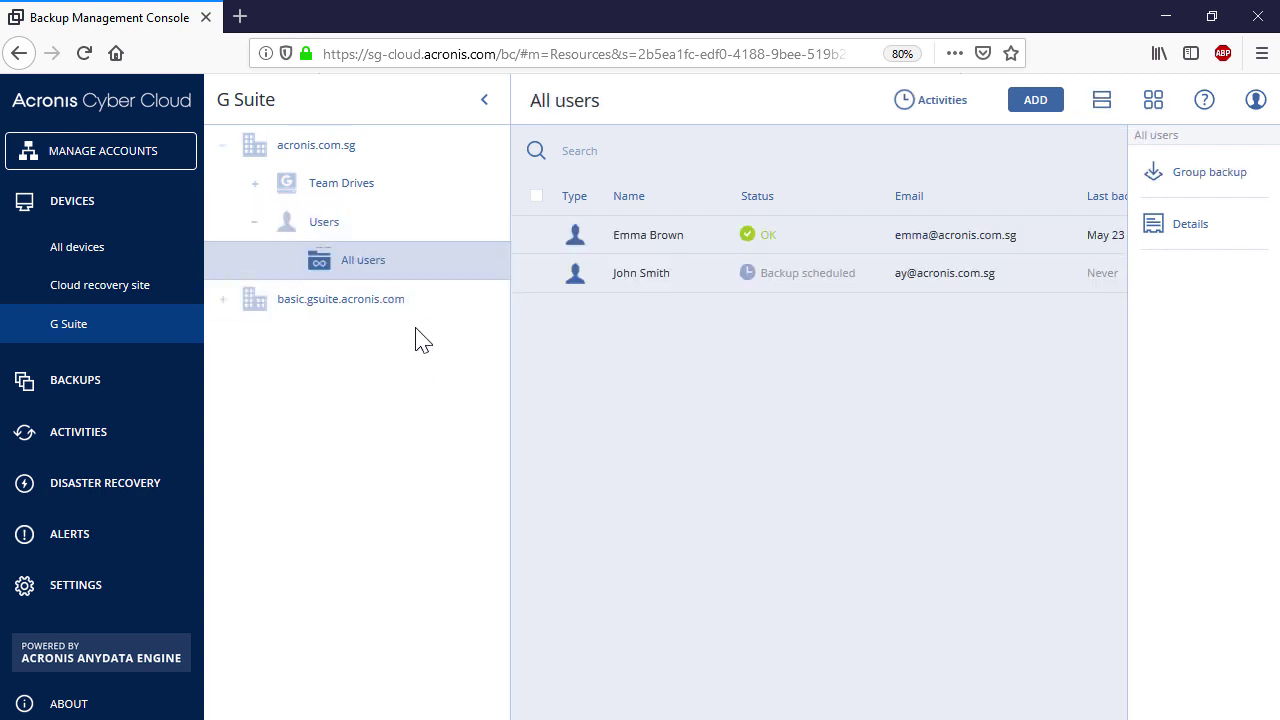
pyautogui.click(700, 151)
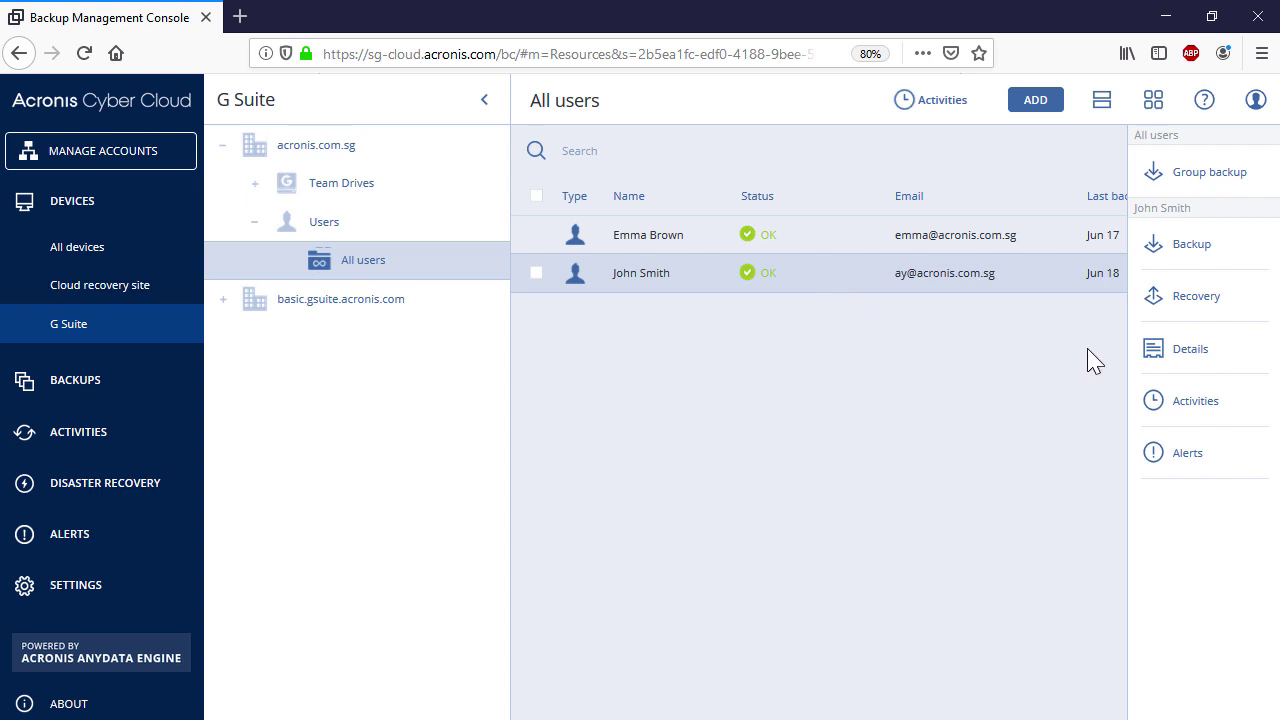
# Browse email messages in the second user's latest Gmail backup and search messages from a specific sender
pyautogui.click(1182, 306)
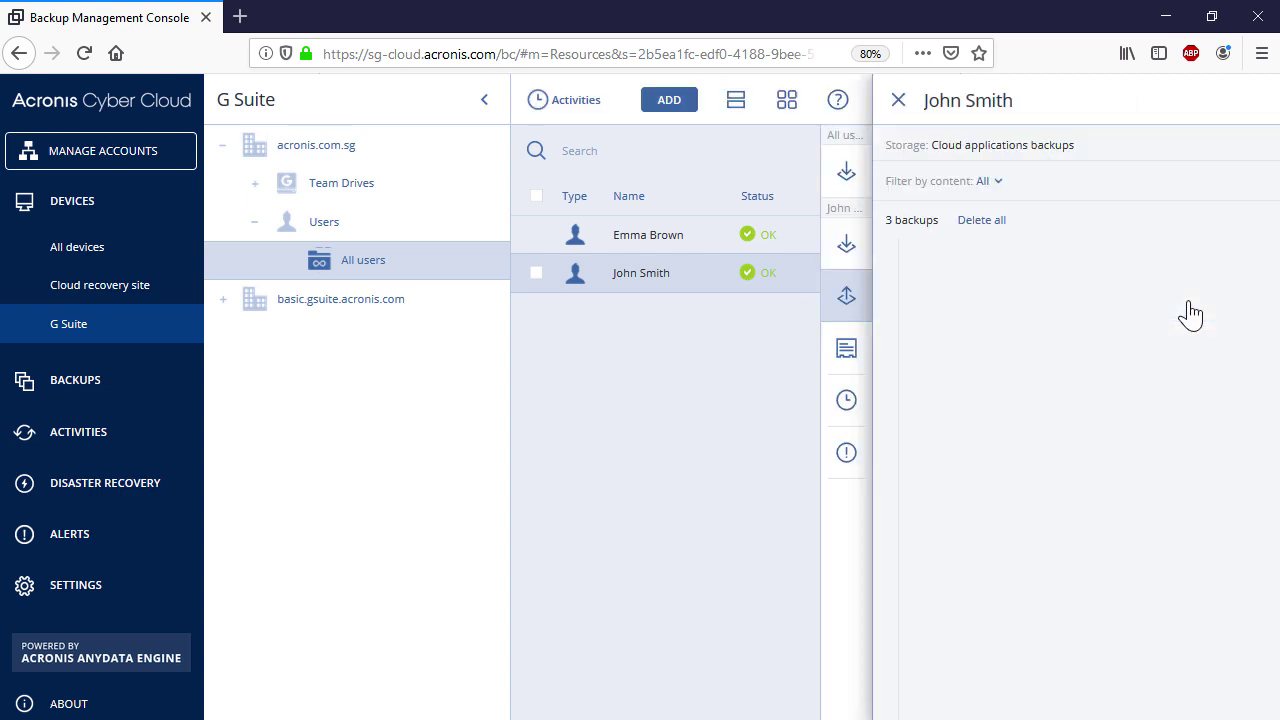
pyautogui.click(996, 184)
pyautogui.click(960, 284)
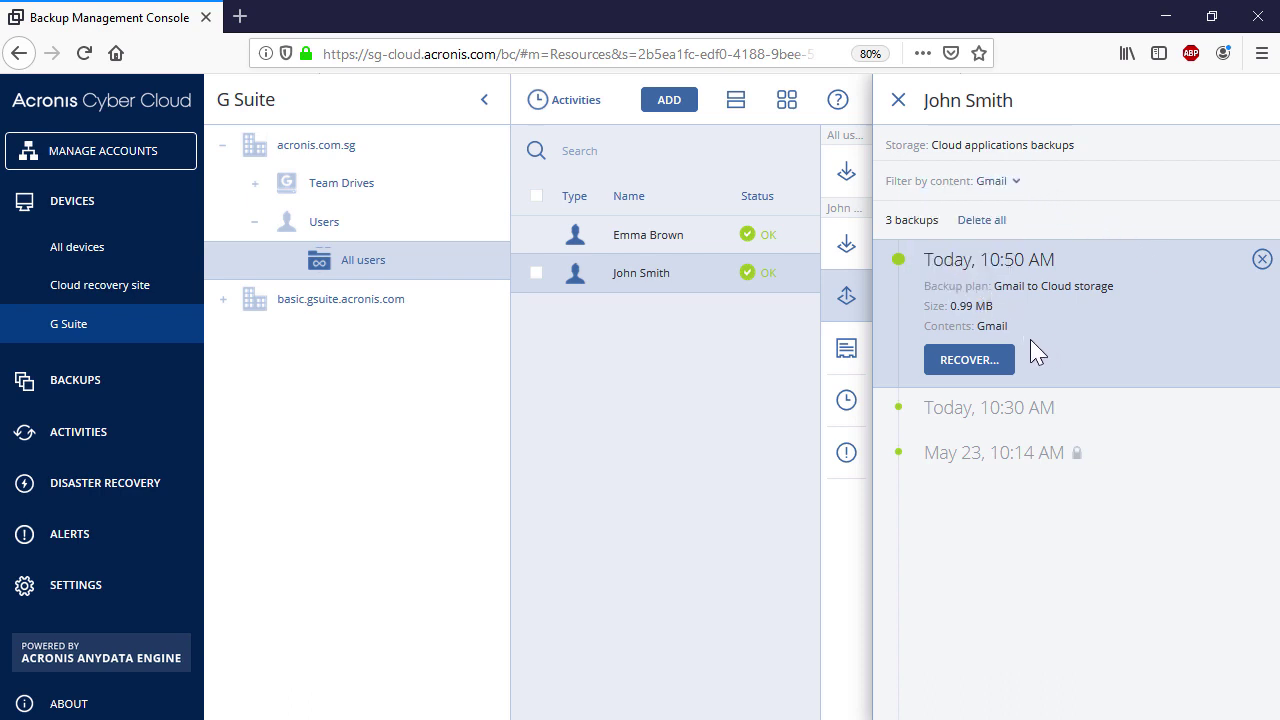
pyautogui.click(1005, 364)
pyautogui.click(981, 436)
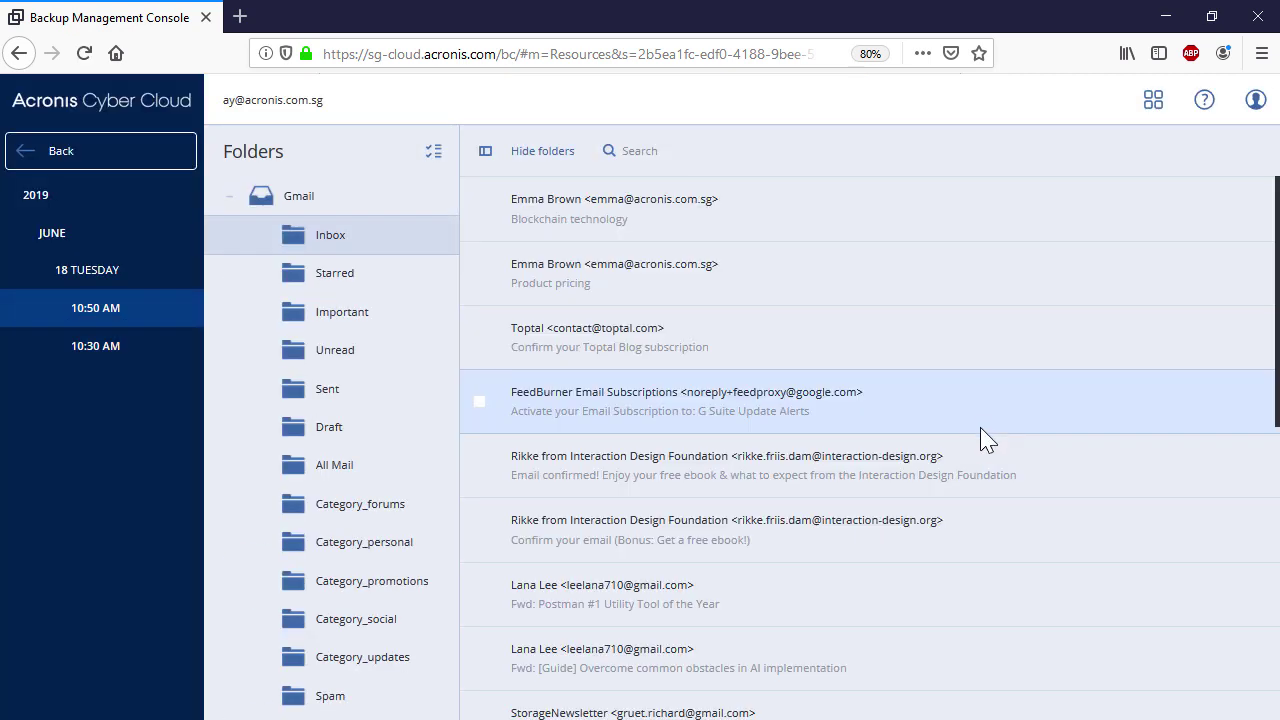
pyautogui.click(821, 151)
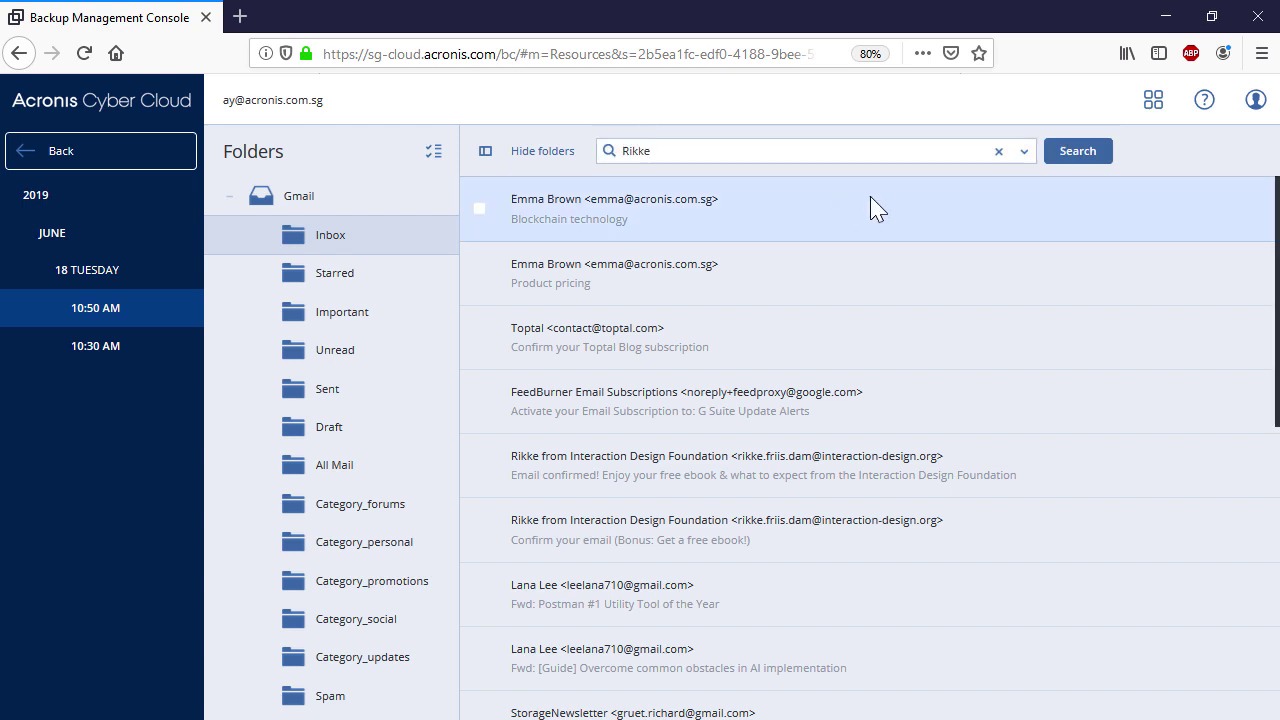
pyautogui.click(1078, 158)
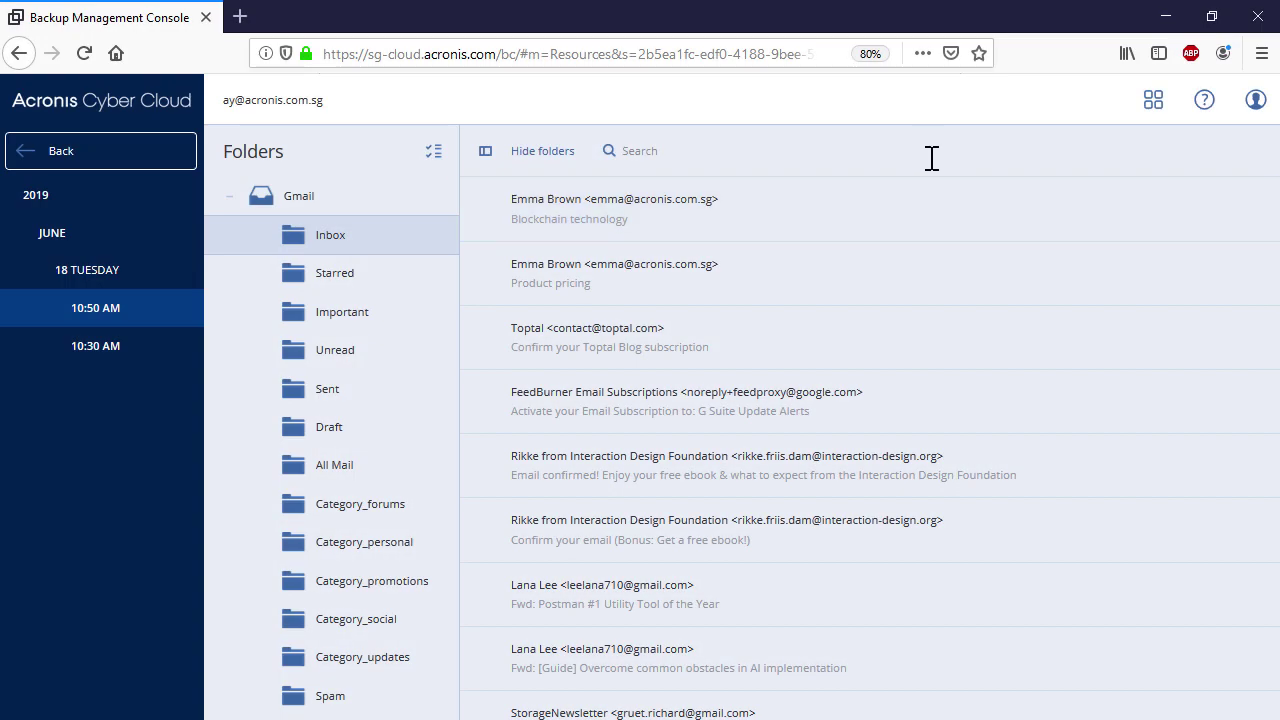
# Run a From (sender) search on the backed-up mailbox, then clear it to show the whole Inbox
pyautogui.click(929, 150)
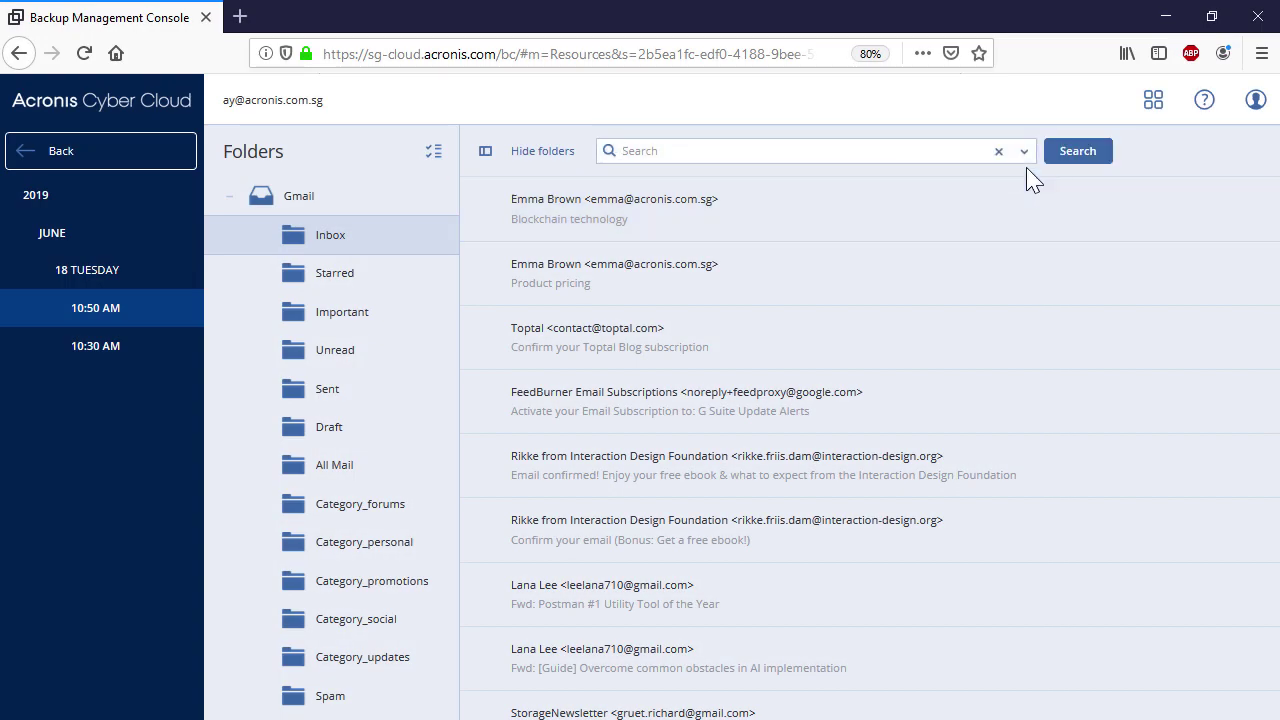
pyautogui.click(1024, 152)
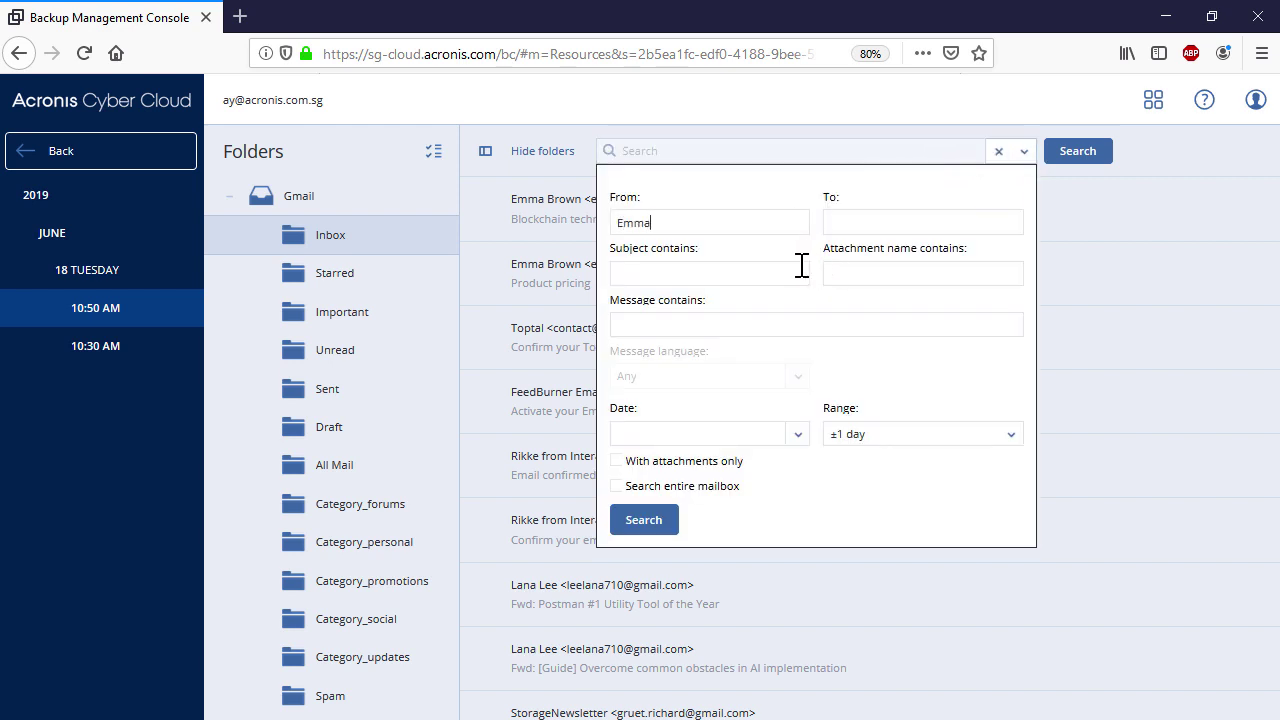
pyautogui.click(638, 519)
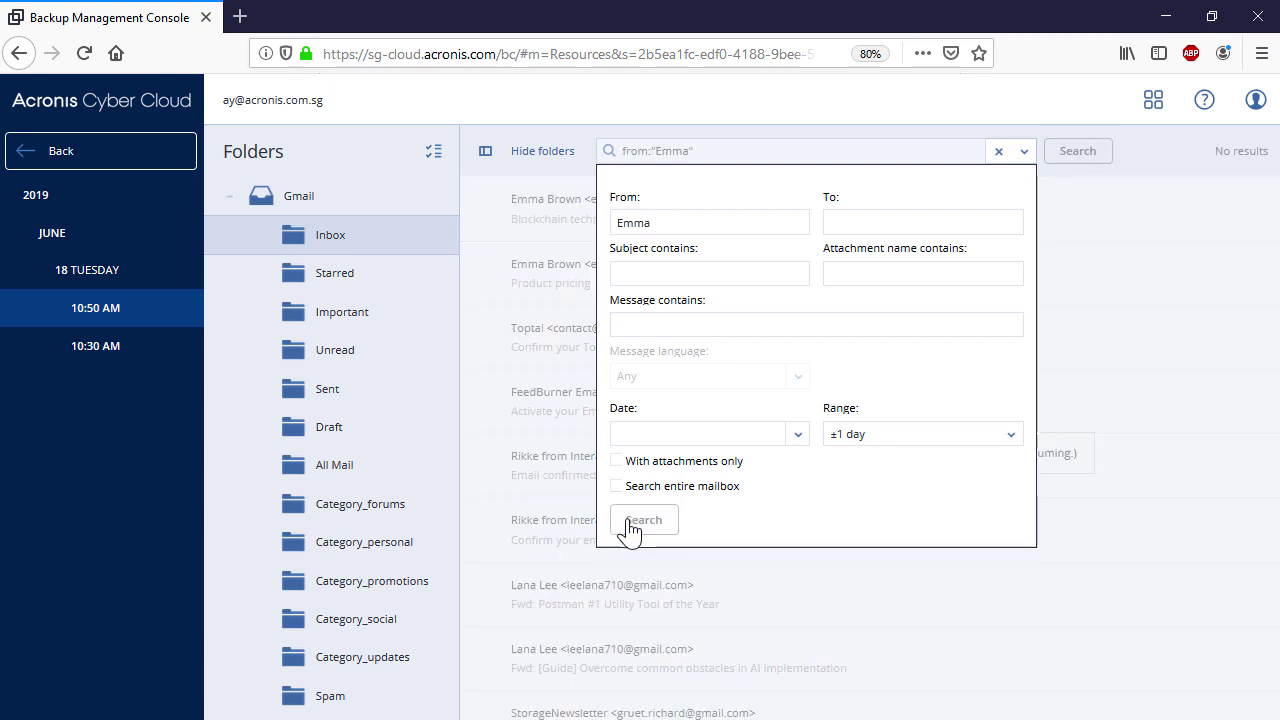
pyautogui.click(560, 515)
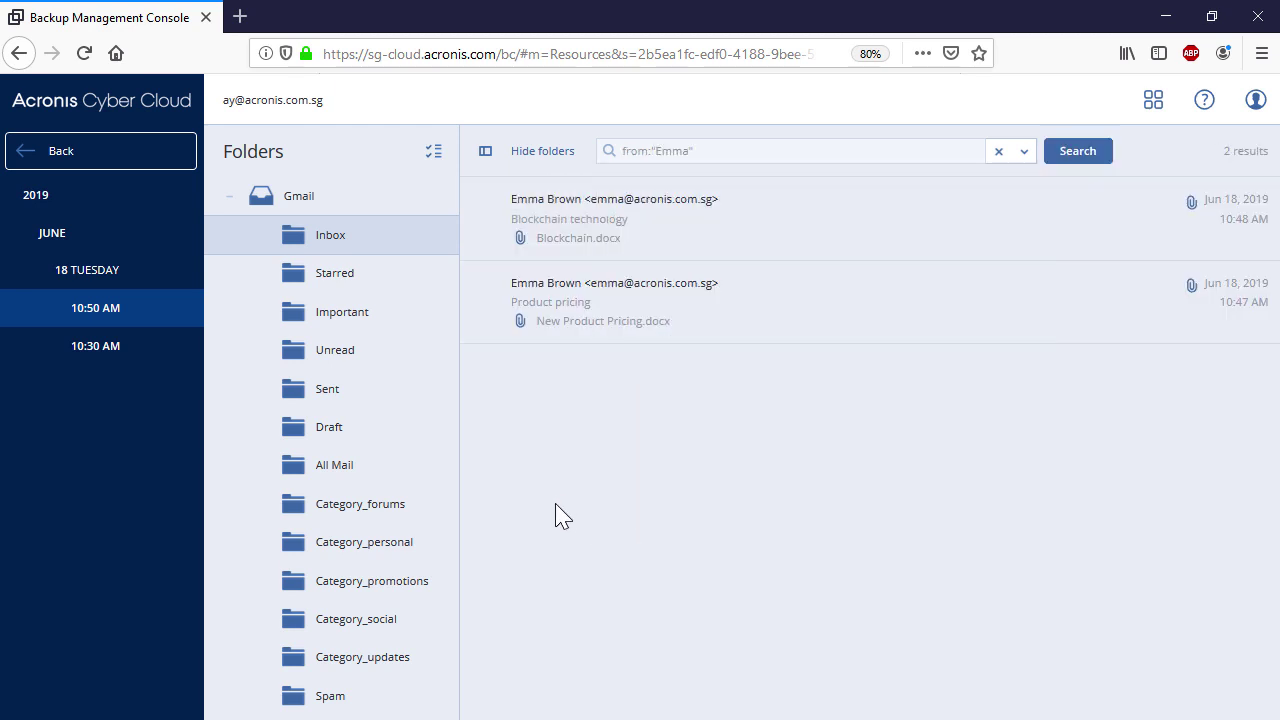
pyautogui.click(998, 151)
pyautogui.click(960, 151)
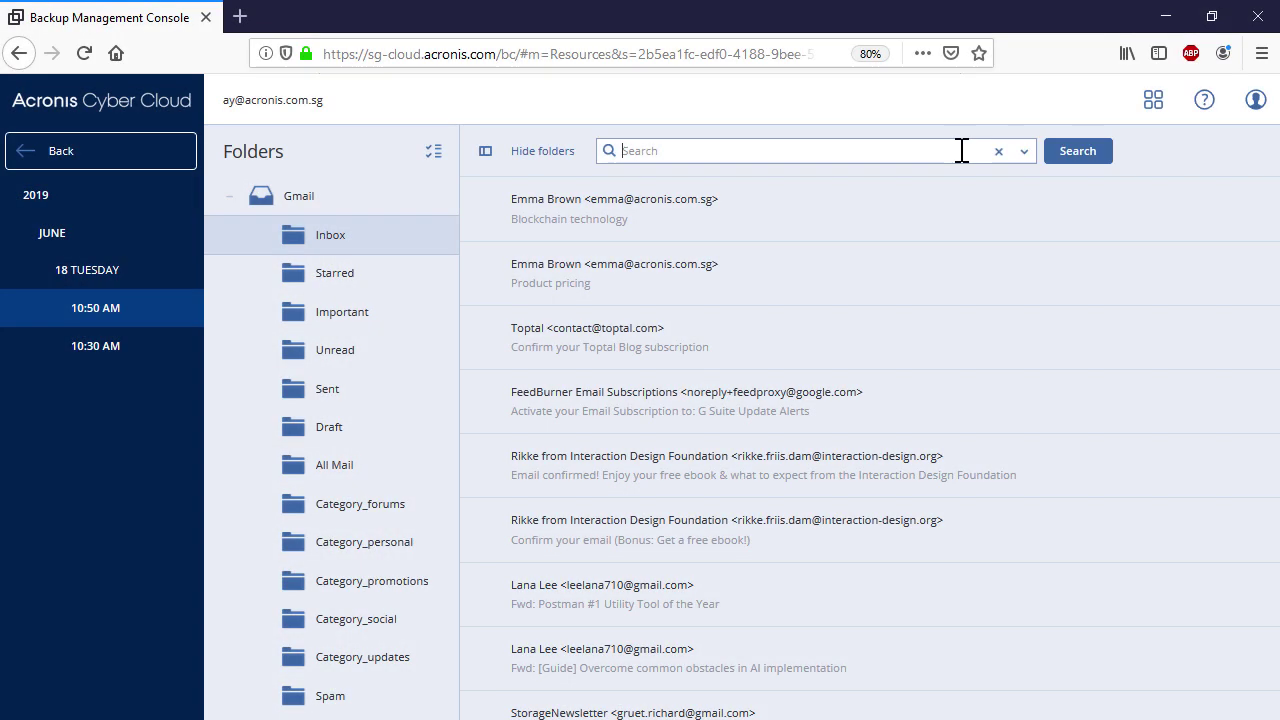
# Search with 'With attachments only' ticked, returning messages with Blockchain.docx and New Product Pricing.docx
pyautogui.click(1024, 152)
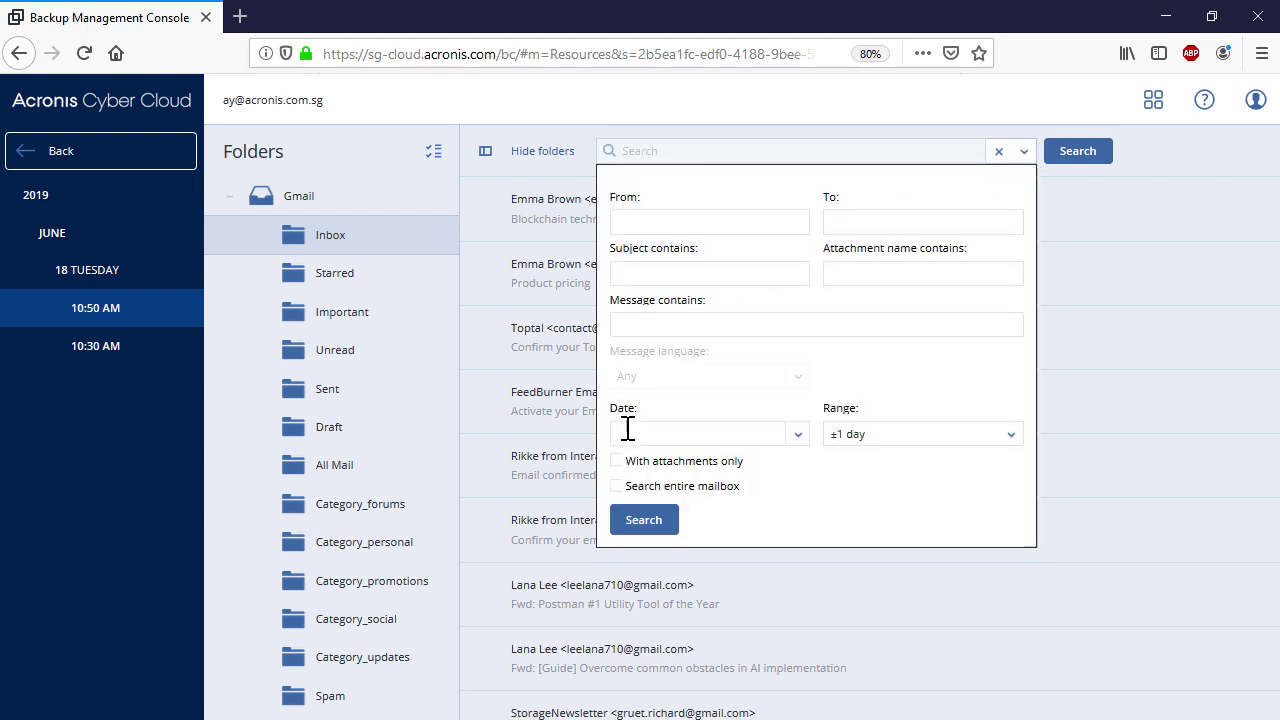
pyautogui.click(616, 461)
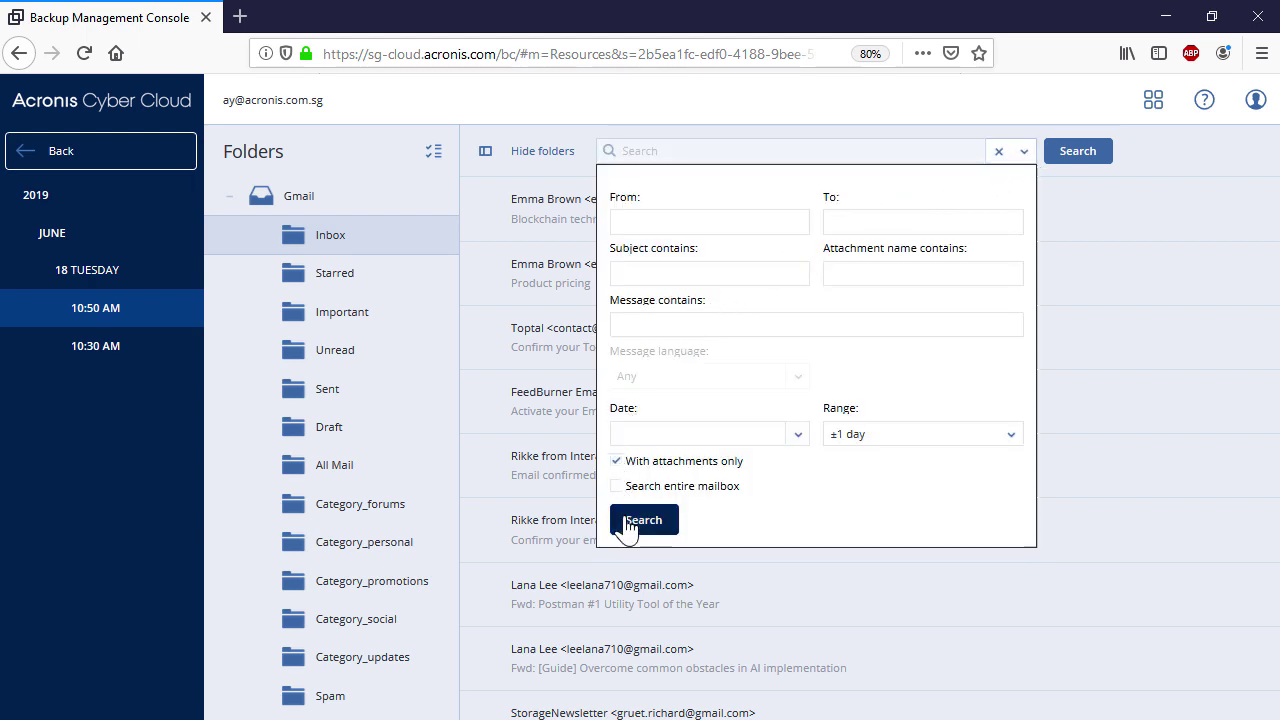
pyautogui.click(628, 519)
pyautogui.click(547, 500)
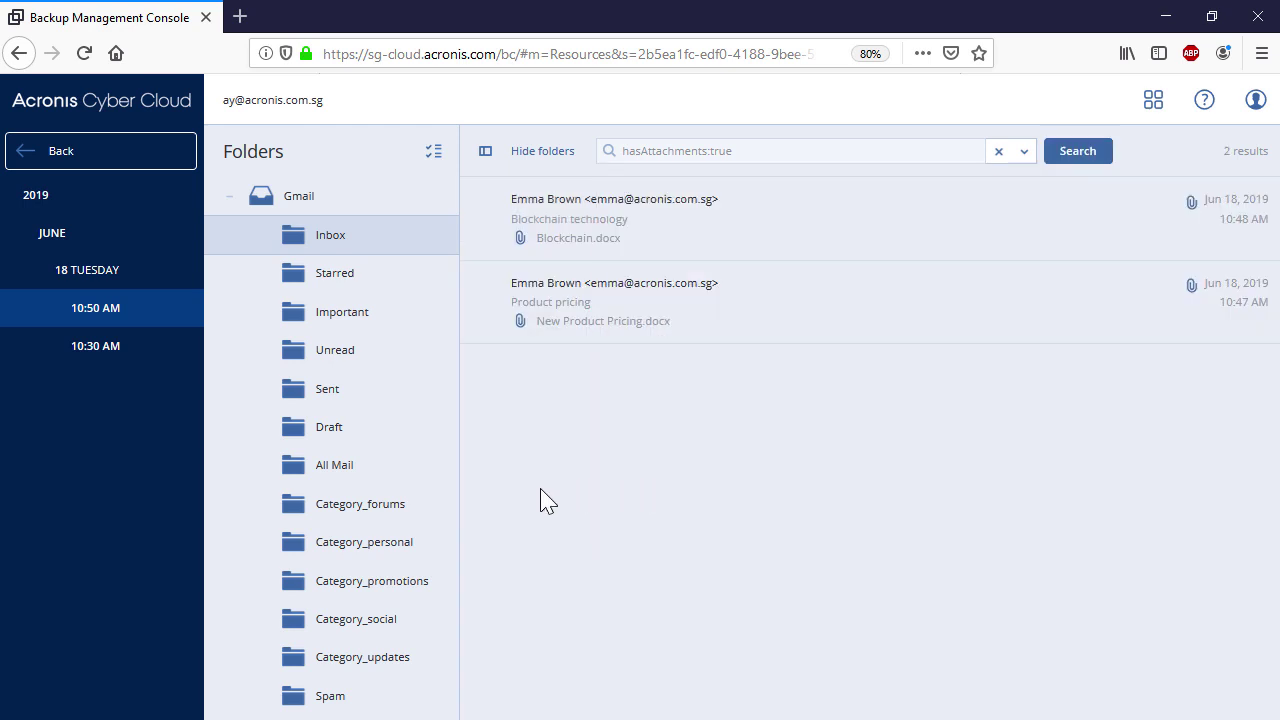